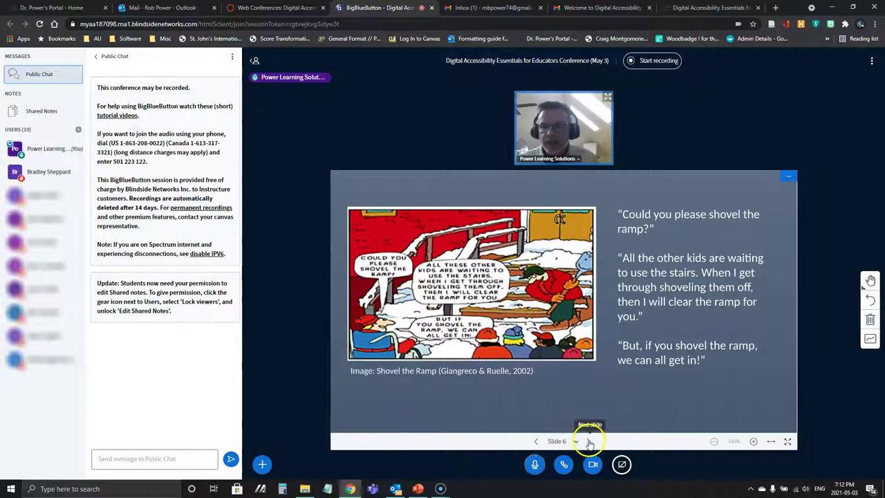
# Step: Advance the conference presentation slide by slide to slide 12, How-To Demonstration
pyautogui.click(588, 440)
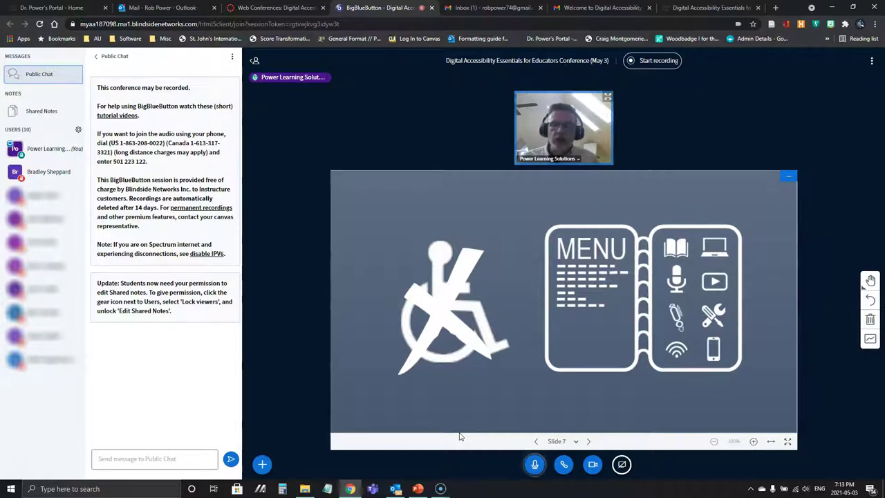
pyautogui.click(588, 441)
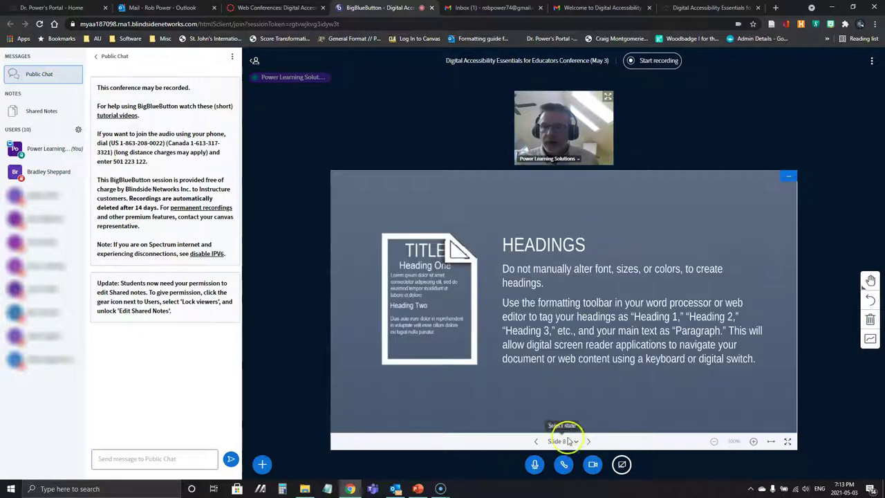
pyautogui.click(524, 403)
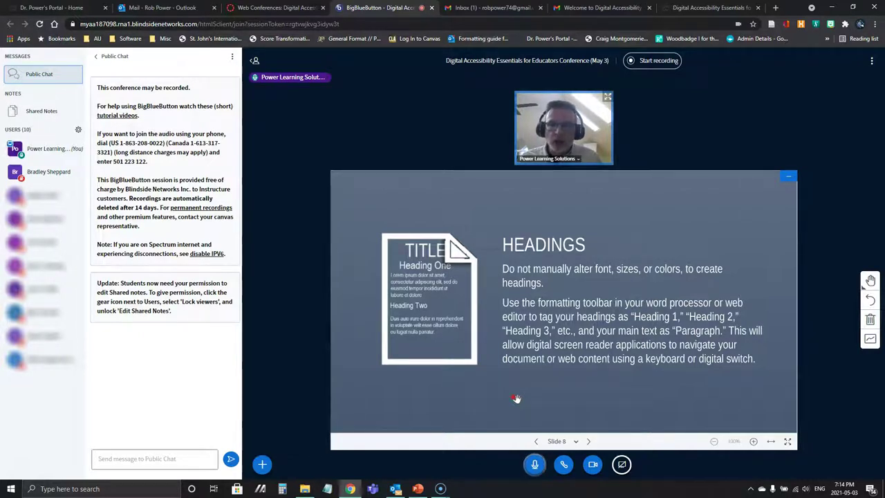
pyautogui.click(588, 441)
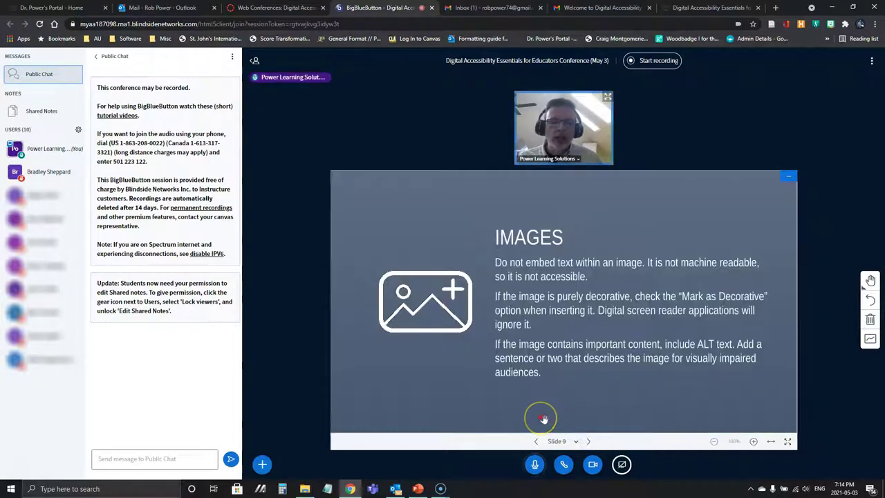
pyautogui.click(587, 440)
pyautogui.click(554, 411)
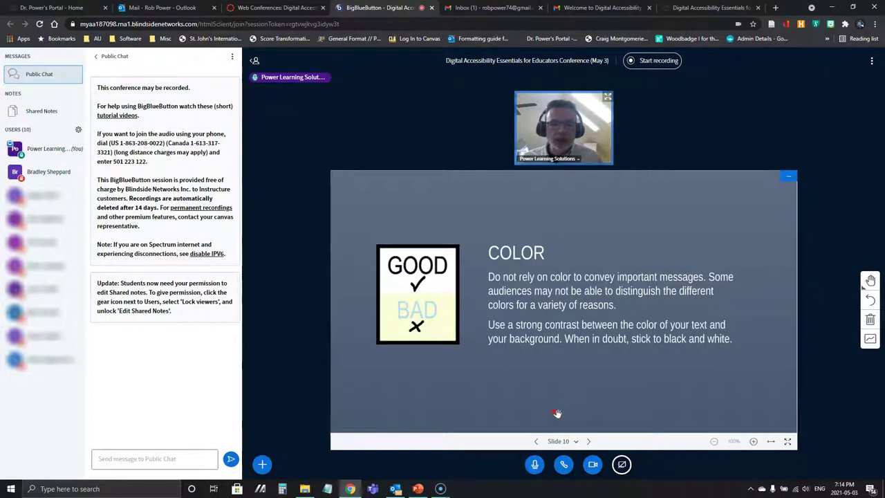
pyautogui.moveTo(557, 413)
pyautogui.mouseDown()
pyautogui.moveTo(546, 395)
pyautogui.moveTo(555, 400)
pyautogui.moveTo(561, 384)
pyautogui.mouseUp()
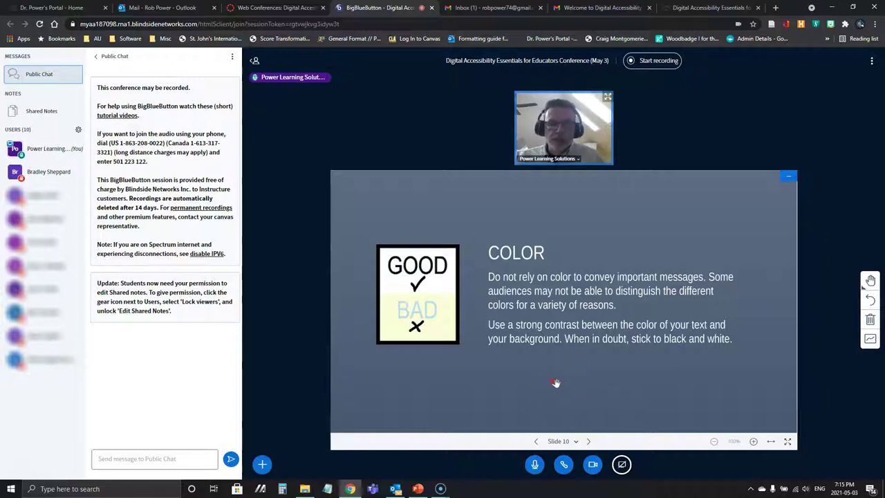
pyautogui.click(533, 389)
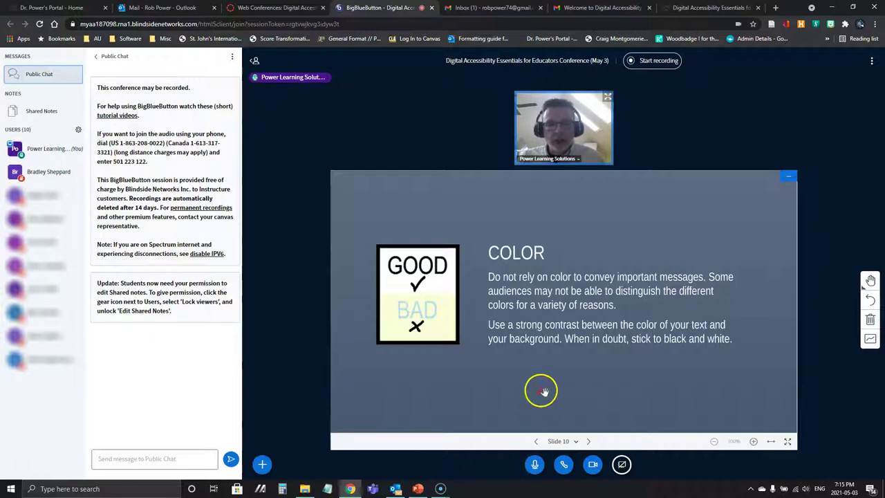
pyautogui.click(588, 442)
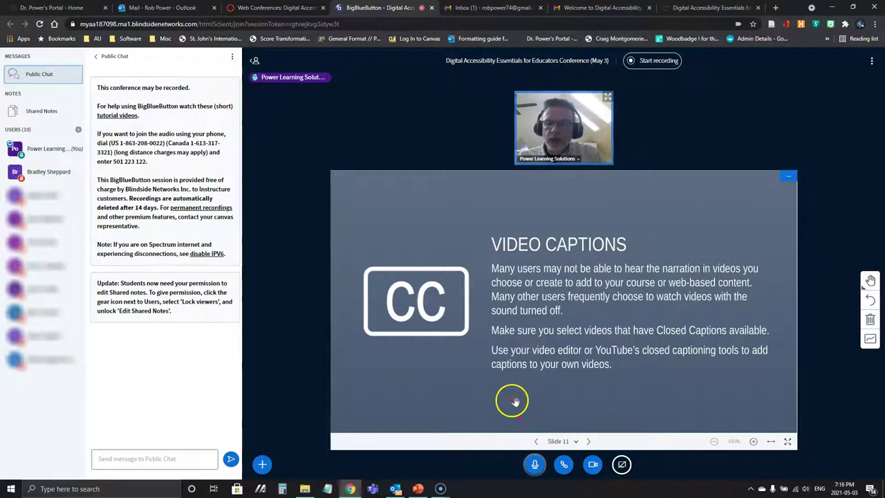
pyautogui.click(588, 442)
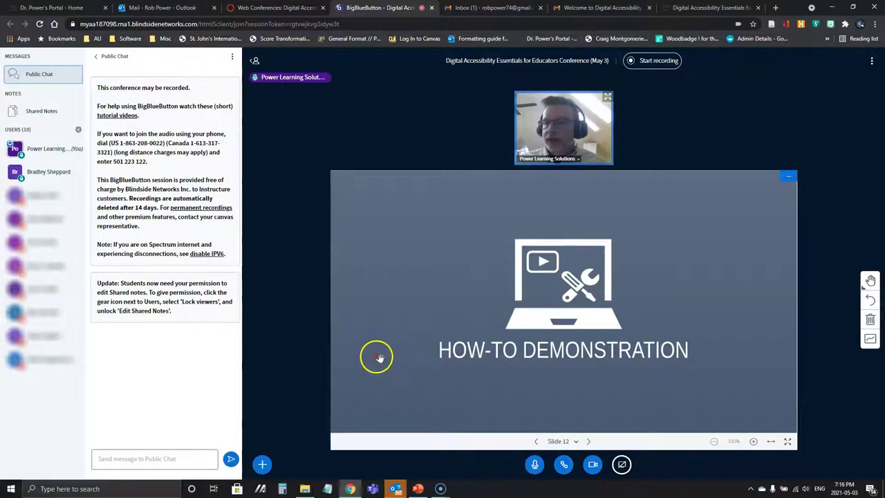
# Step: Share the entire Screen 1 with the conference participants
pyautogui.click(620, 465)
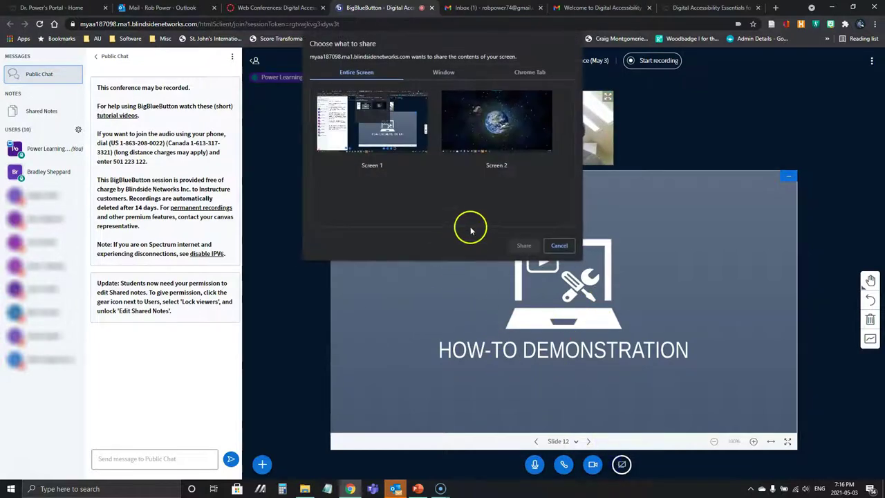
pyautogui.click(370, 129)
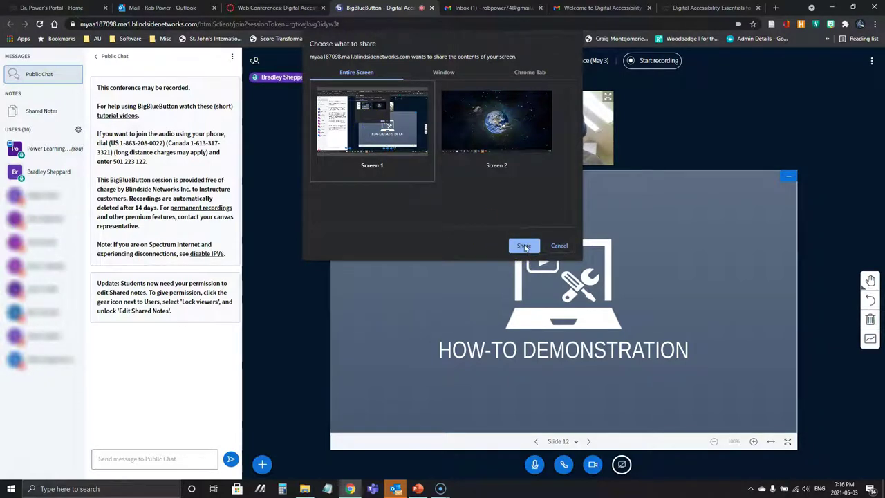
pyautogui.click(524, 246)
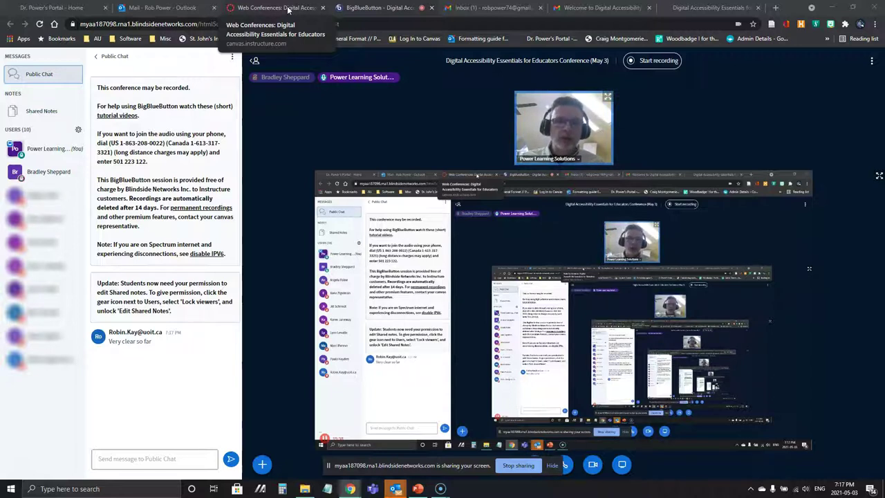
# Step: Switch to the Canvas course and look through its home page with the webinar description
pyautogui.click(288, 9)
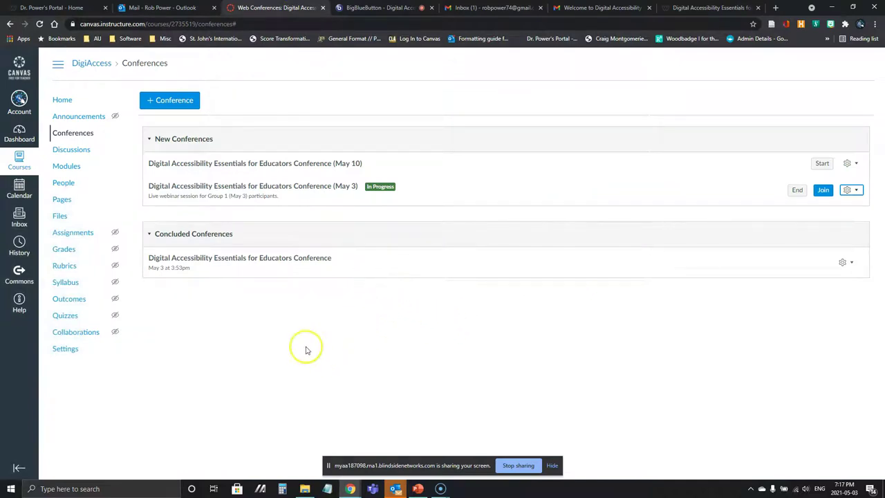
pyautogui.click(61, 100)
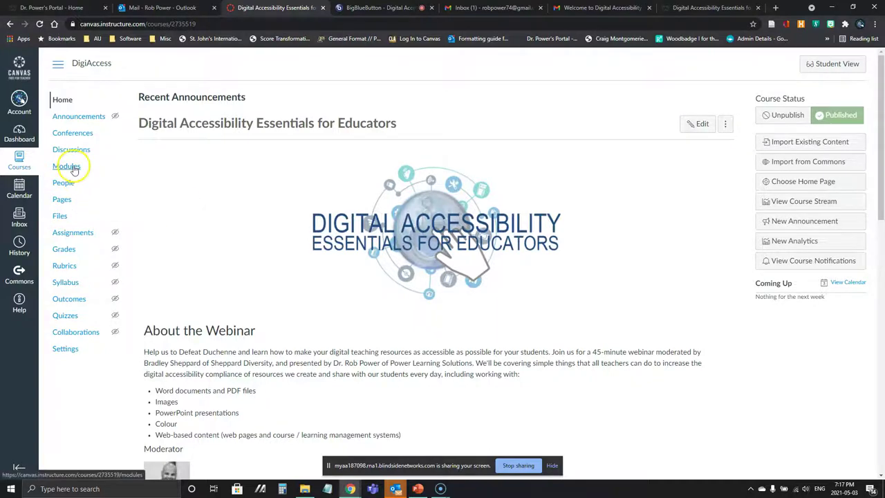
pyautogui.scroll(-5, 200, 238)
pyautogui.scroll(-4, 208, 252)
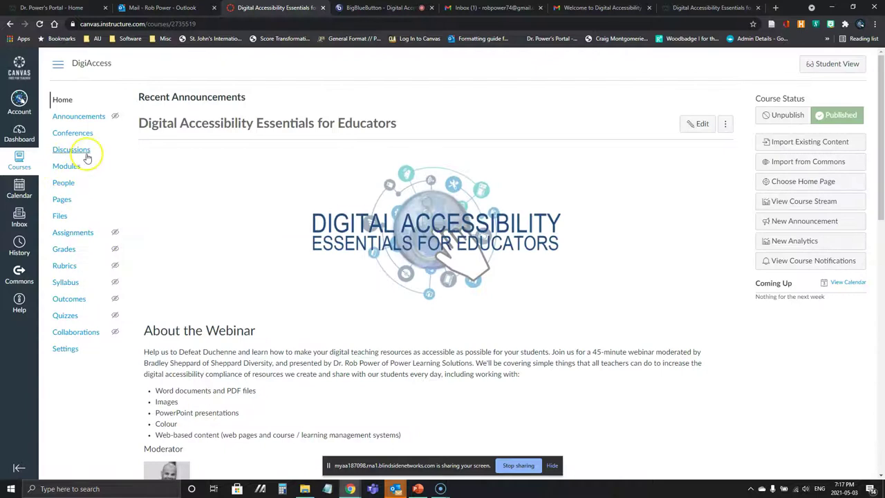
# Step: Open Bad Example 1.pdf from the Working with Text Documents section of the course modules
pyautogui.click(69, 166)
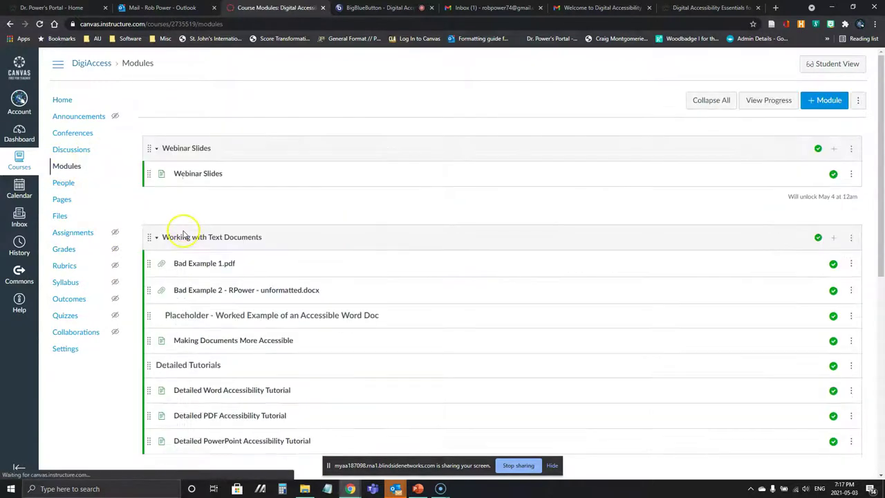
pyautogui.scroll(-1, 159, 206)
pyautogui.scroll(-2, 158, 206)
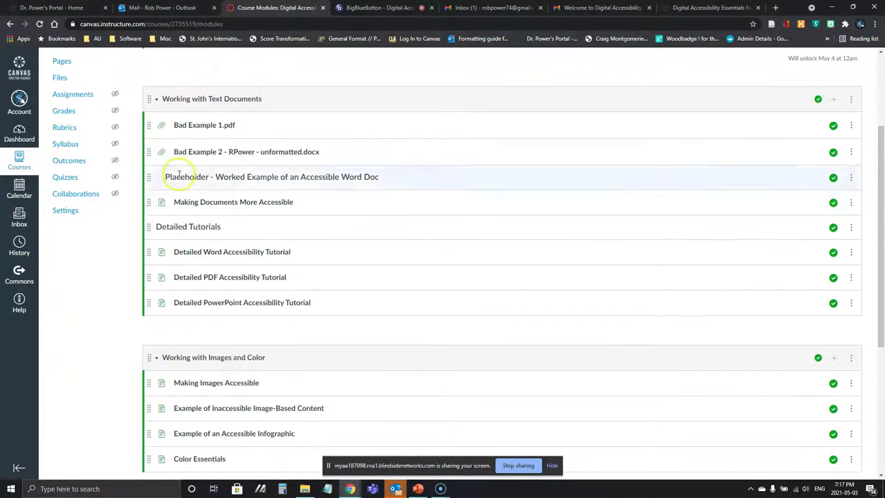
pyautogui.click(193, 128)
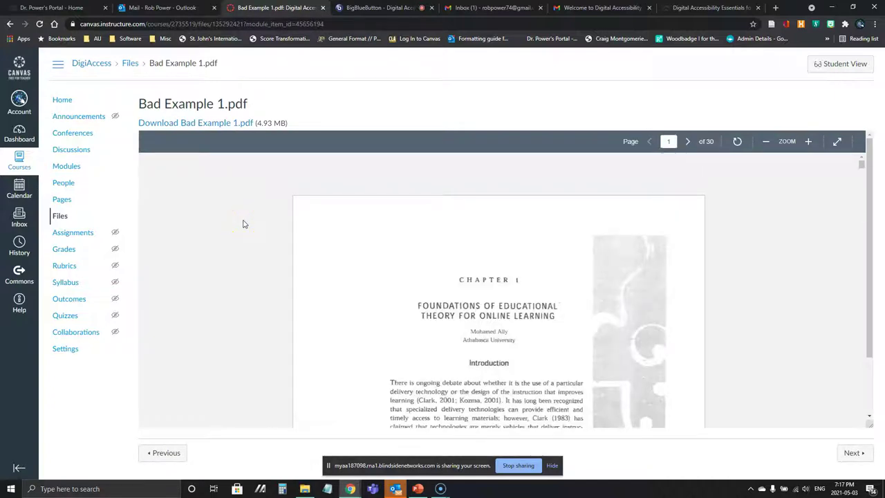
# Step: Examine the first page of Bad Example 1.pdf, from the chapter title and introduction to the footnote, as an inaccessible scanned document
pyautogui.scroll(-2, 306, 241)
pyautogui.scroll(2, 455, 213)
pyautogui.scroll(-2, 569, 246)
pyautogui.scroll(2, 571, 248)
pyautogui.scroll(-5, 568, 248)
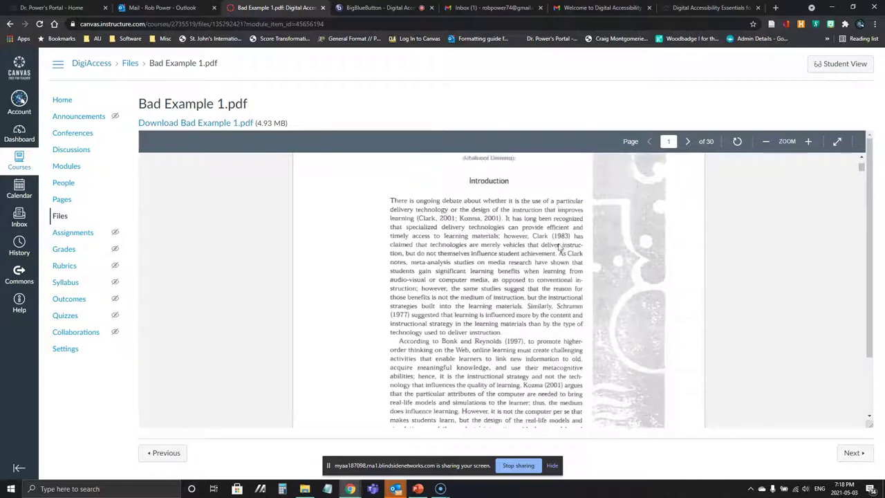
pyautogui.scroll(-3, 560, 247)
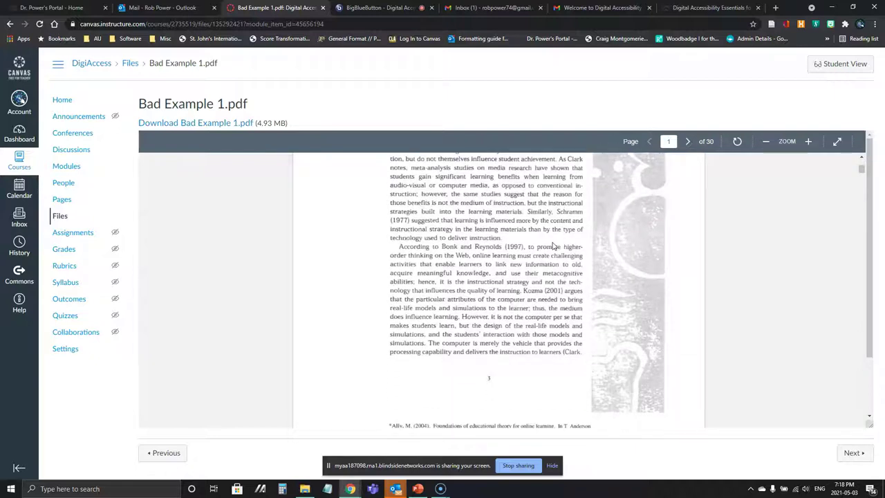
pyautogui.scroll(3, 553, 246)
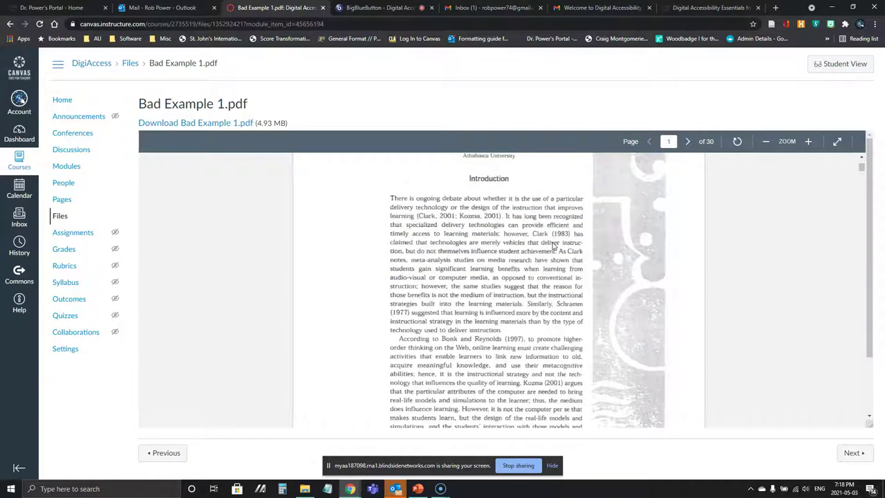
pyautogui.scroll(3, 553, 246)
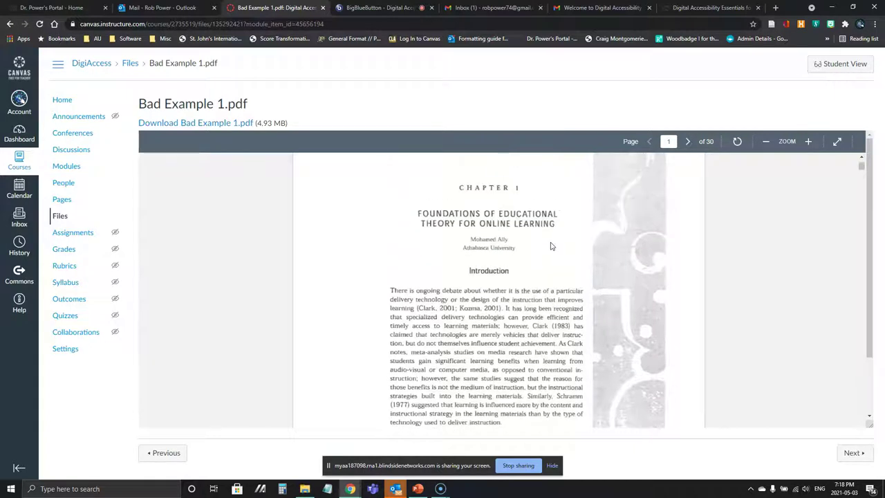
pyautogui.scroll(2, 533, 241)
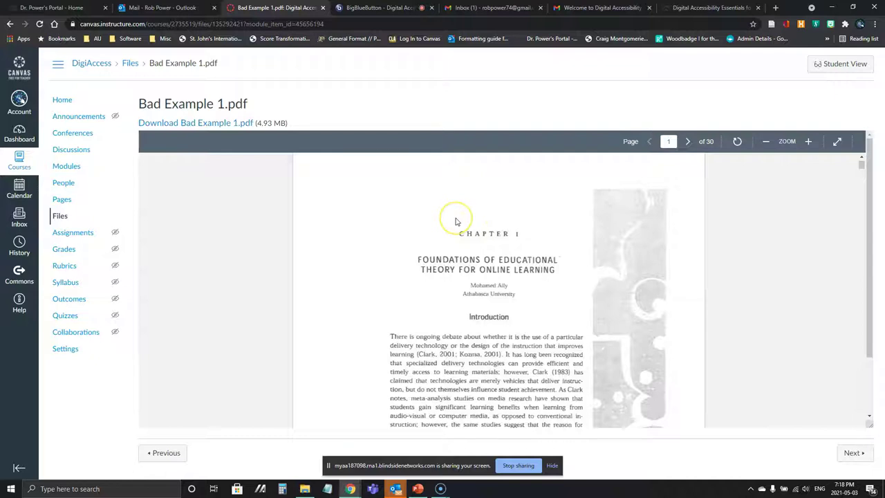
pyautogui.scroll(-5, 455, 221)
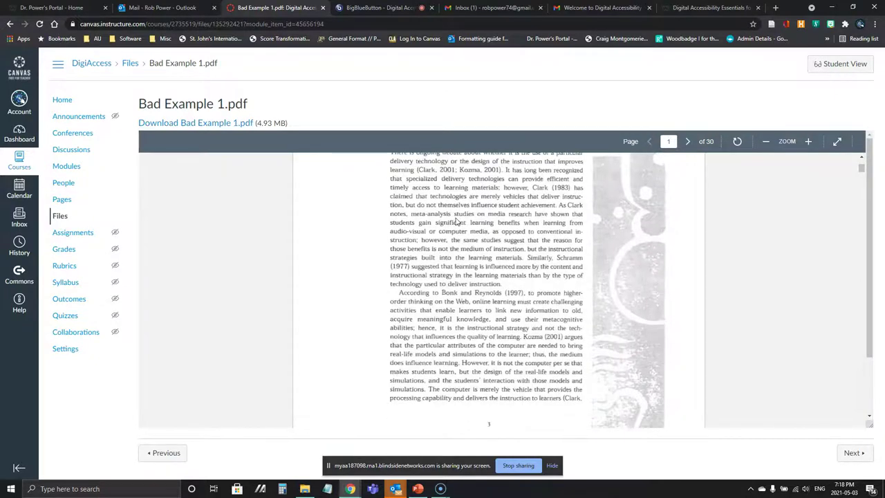
pyautogui.scroll(-5, 456, 221)
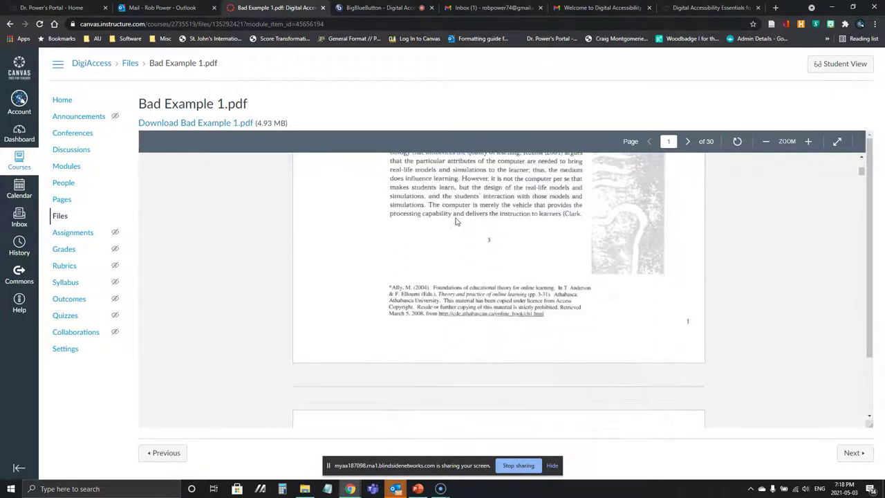
pyautogui.scroll(11, 455, 221)
pyautogui.scroll(-2, 452, 220)
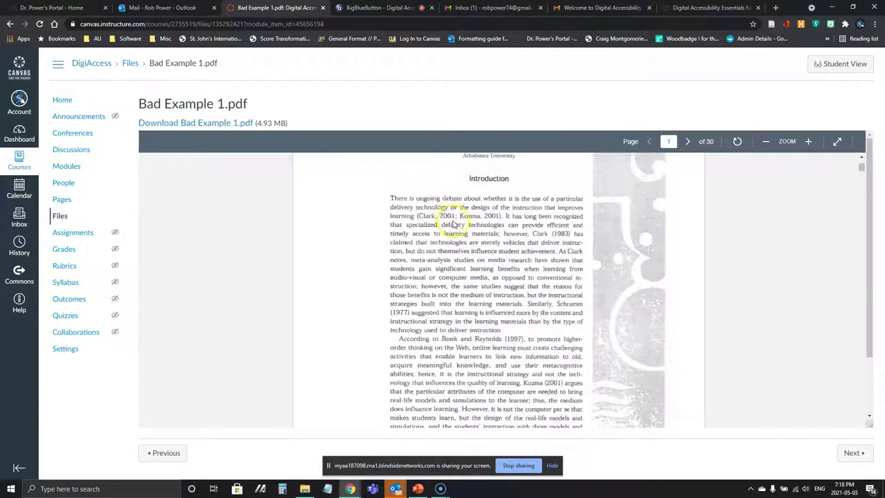
pyautogui.scroll(3, 451, 221)
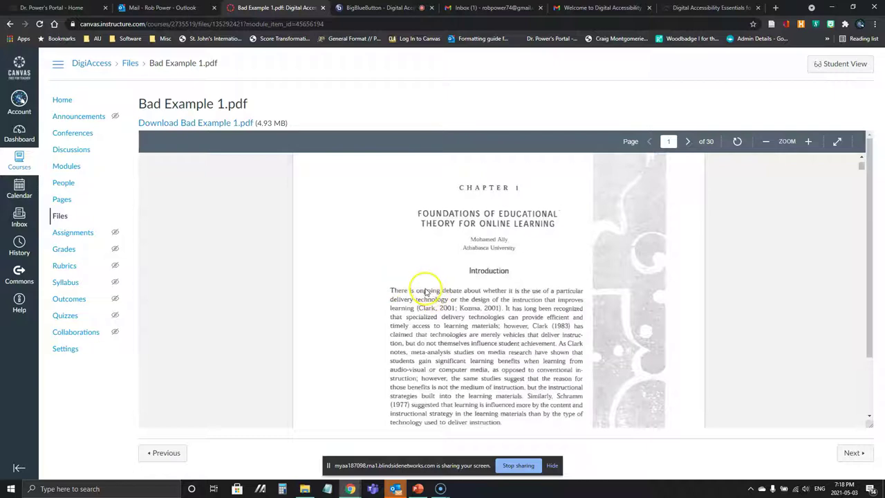
pyautogui.scroll(-1, 424, 290)
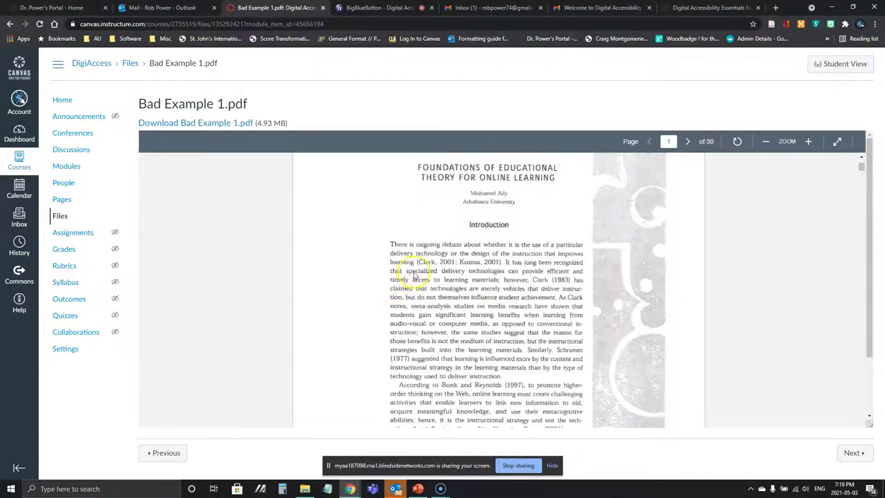
pyautogui.scroll(-1, 412, 275)
pyautogui.scroll(-2, 413, 274)
pyautogui.scroll(3, 409, 275)
pyautogui.scroll(-2, 397, 278)
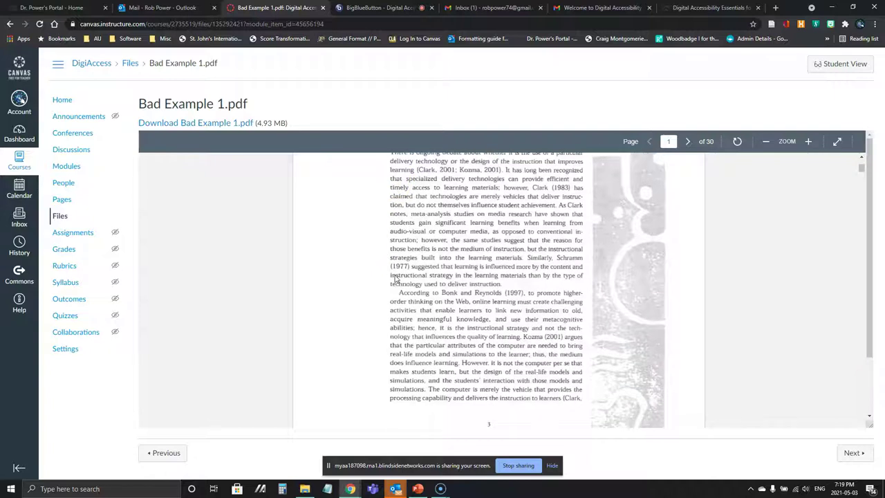
pyautogui.scroll(-3, 396, 278)
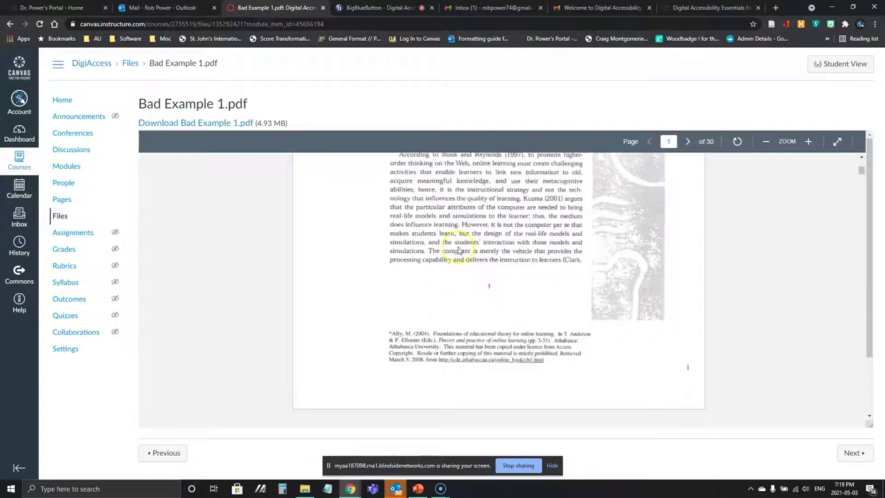
# Step: Open the next module item, the unformatted Bad Example 2 Word document, and examine its title, headings and text down to Table 1
pyautogui.click(853, 453)
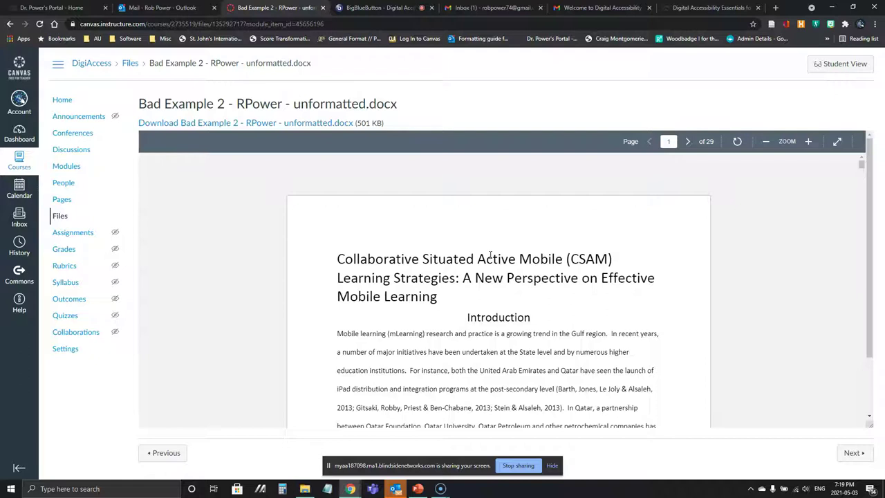
pyautogui.click(482, 273)
pyautogui.scroll(-1, 458, 252)
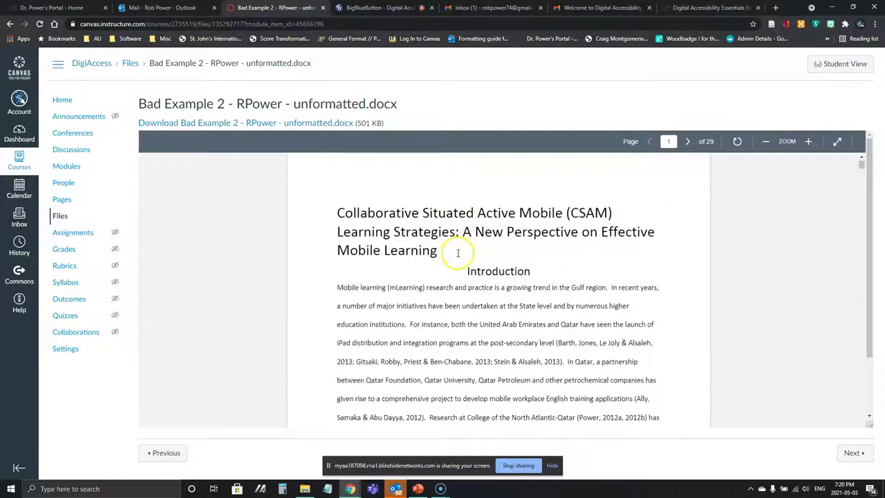
pyautogui.scroll(-1, 457, 256)
pyautogui.scroll(2, 458, 256)
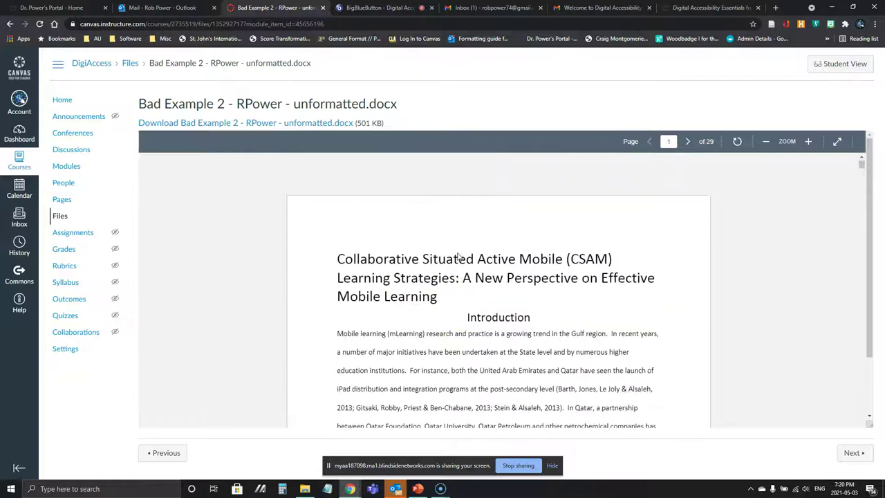
pyautogui.moveTo(337, 257); pyautogui.dragTo(458, 310)
pyautogui.click(452, 328)
pyautogui.scroll(-6, 424, 328)
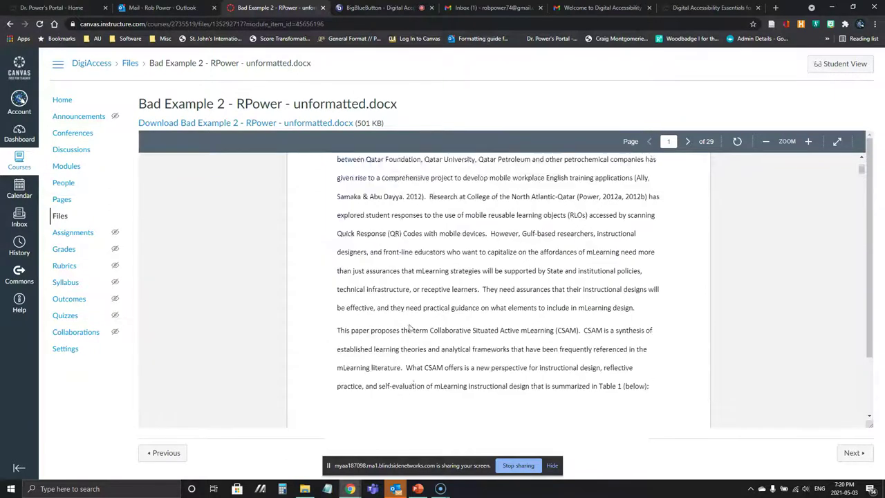
pyautogui.scroll(-5, 409, 328)
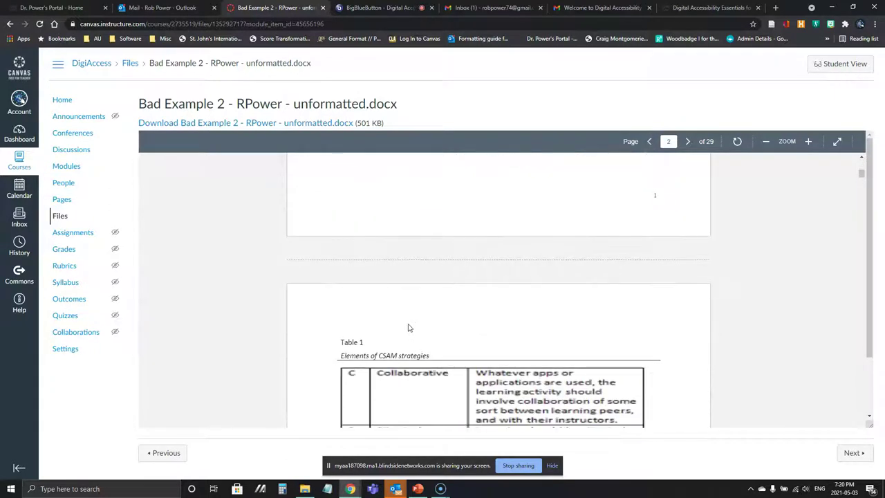
# Step: Highlight the paper's title in the Bad Example 2 preview and review the first page down to Table 1 on page 2
pyautogui.scroll(-1, 408, 328)
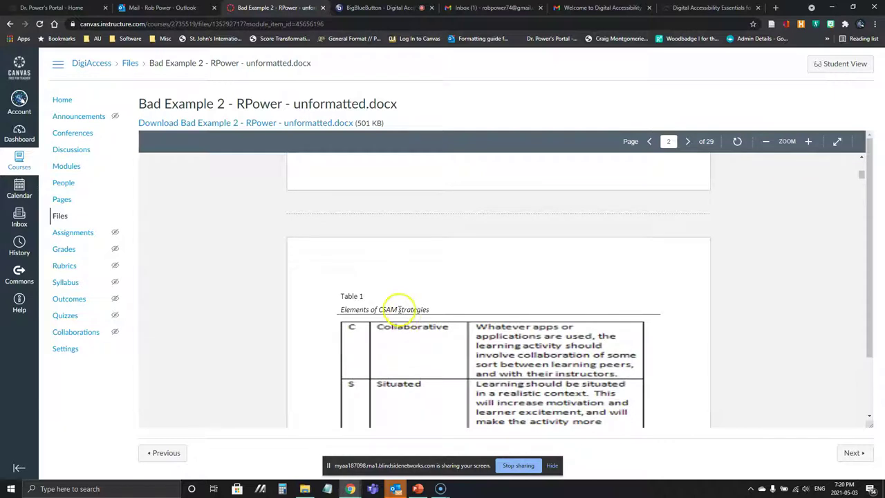
pyautogui.scroll(-2, 396, 310)
pyautogui.scroll(2, 393, 304)
pyautogui.scroll(10, 391, 305)
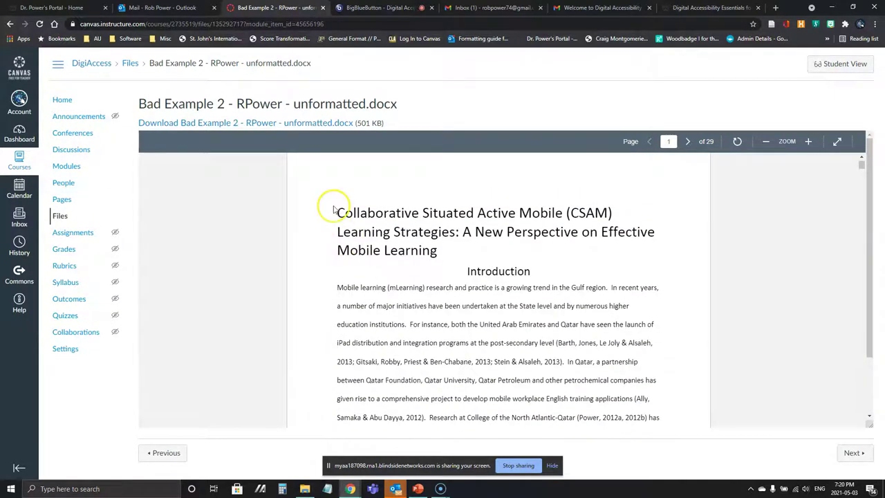
pyautogui.moveTo(333, 209); pyautogui.dragTo(429, 253)
pyautogui.click(474, 270)
pyautogui.scroll(-2, 395, 286)
pyautogui.scroll(-7, 398, 296)
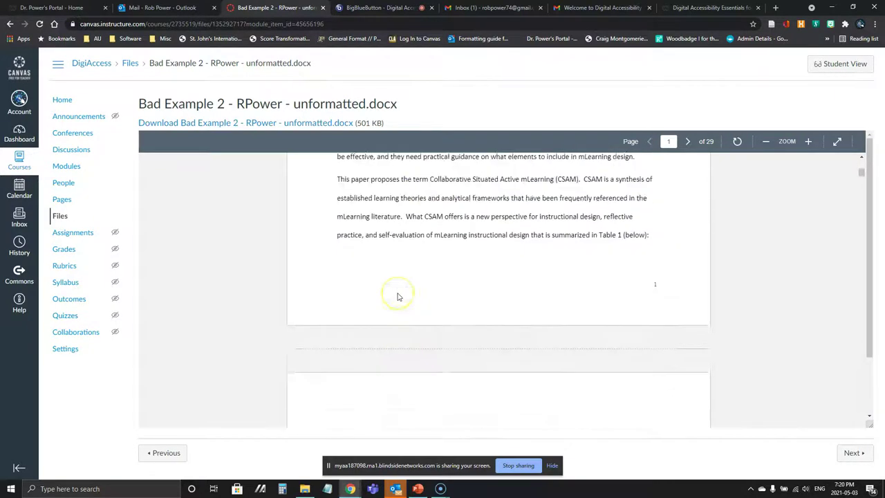
pyautogui.scroll(-3, 423, 297)
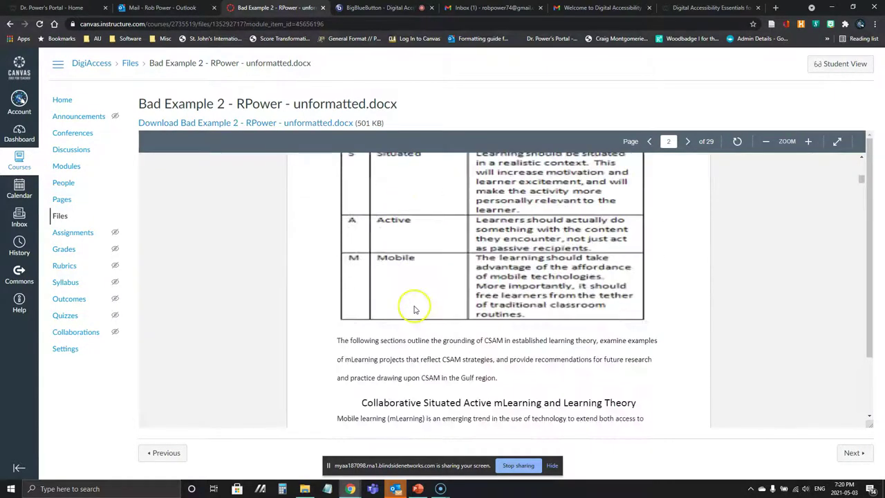
# Step: Try to select the contents of Table 1, Elements of CSAM strategies, in the preview to check whether it is real text
pyautogui.scroll(1, 447, 265)
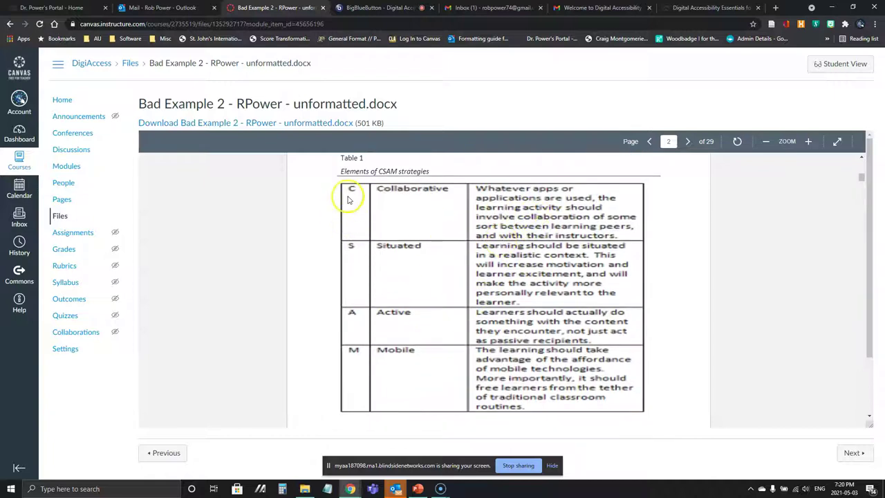
pyautogui.moveTo(349, 195); pyautogui.dragTo(577, 334)
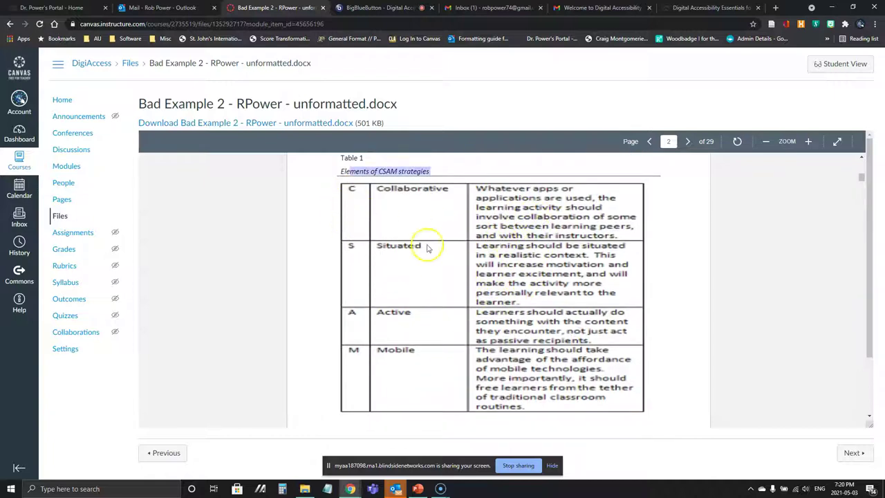
pyautogui.click(472, 290)
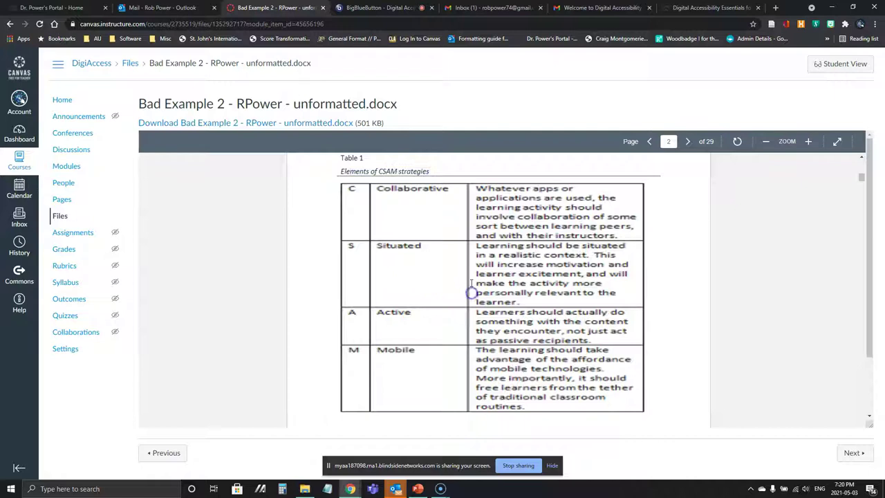
pyautogui.scroll(-3, 392, 278)
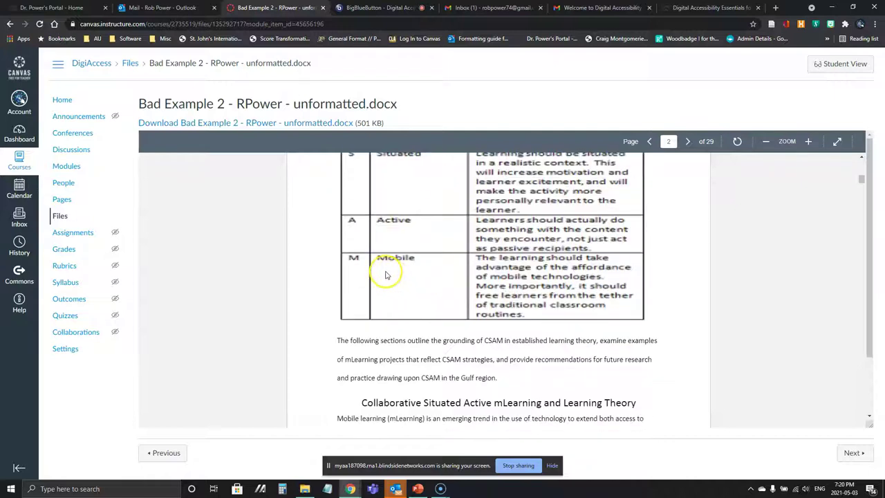
pyautogui.scroll(-1, 356, 278)
pyautogui.scroll(5, 380, 292)
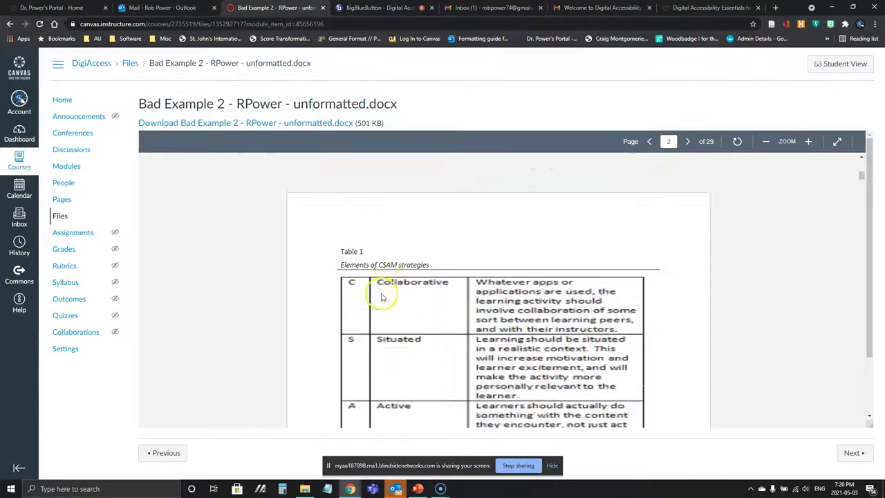
# Step: Open the Bad Example 2 - RPower - unformatted document from the May 3 folder in Word and highlight its title and Introduction heading
pyautogui.click(305, 488)
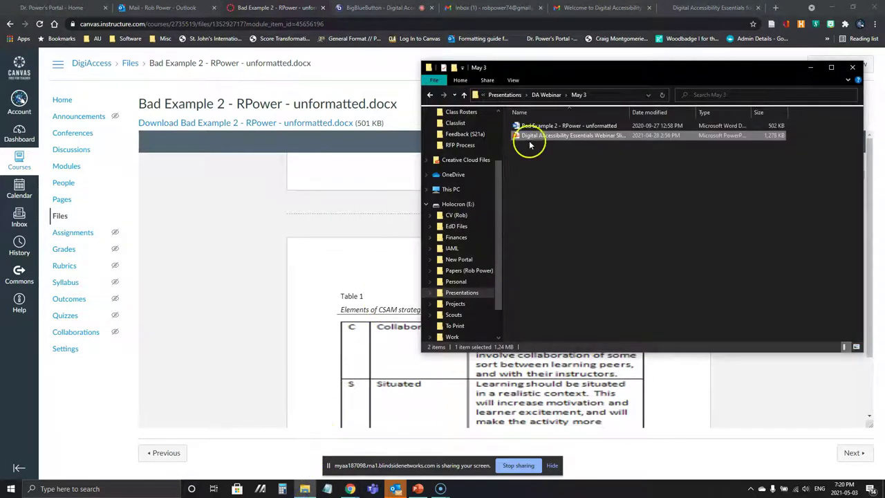
pyautogui.doubleClick(533, 129)
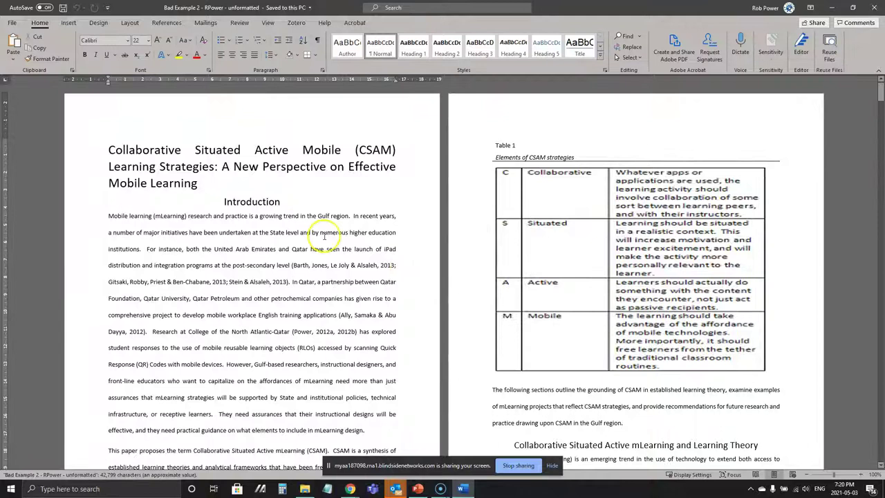
pyautogui.moveTo(109, 148); pyautogui.dragTo(302, 201)
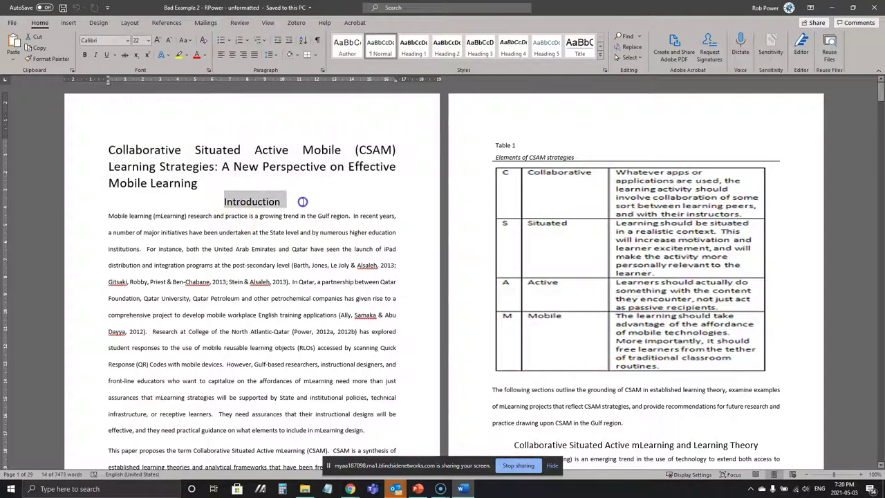
pyautogui.click(280, 232)
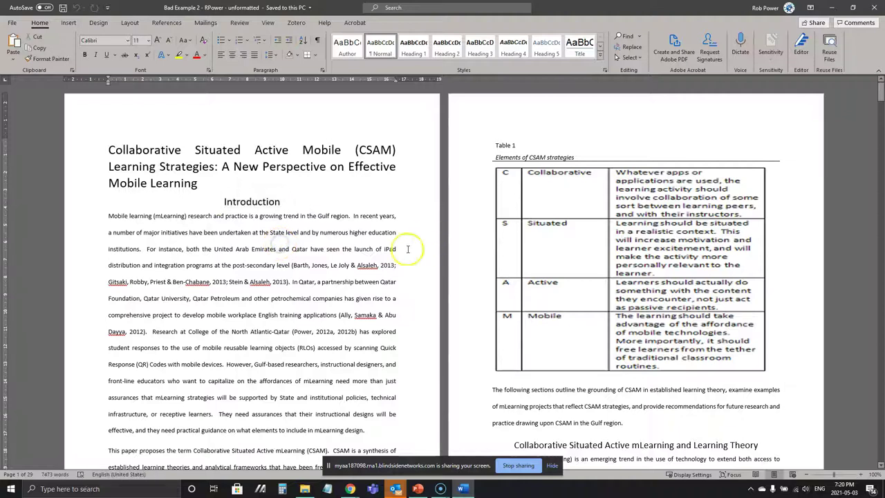
# Step: Examine the justified introduction paragraphs and the formatting of headings across the first pages of the document
pyautogui.scroll(-2, 311, 261)
pyautogui.moveTo(109, 126); pyautogui.dragTo(174, 177)
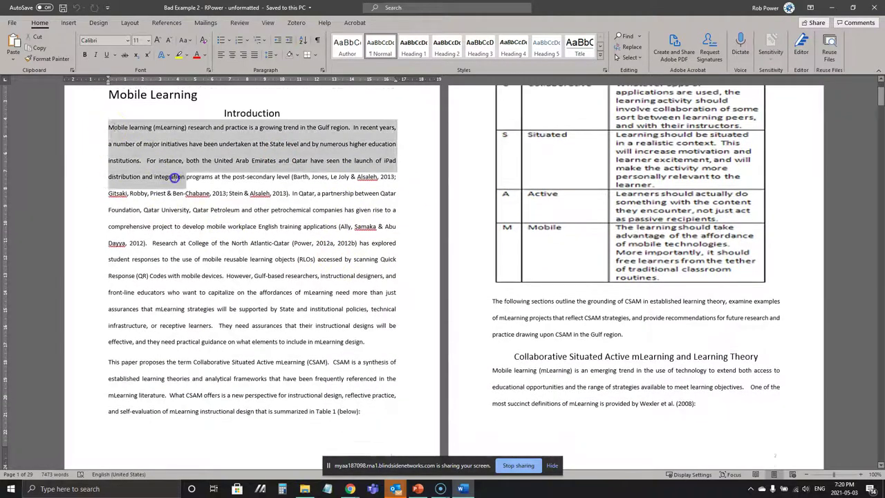
pyautogui.click(220, 275)
pyautogui.moveTo(109, 127); pyautogui.dragTo(233, 175)
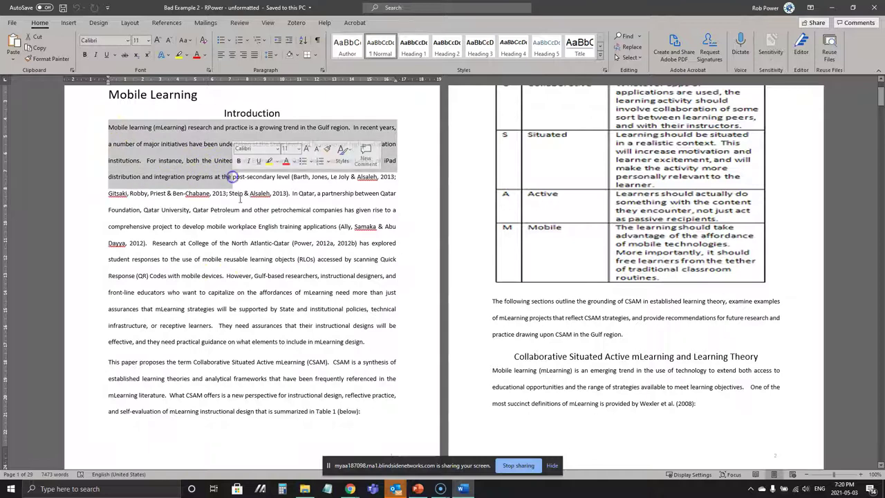
pyautogui.click(259, 270)
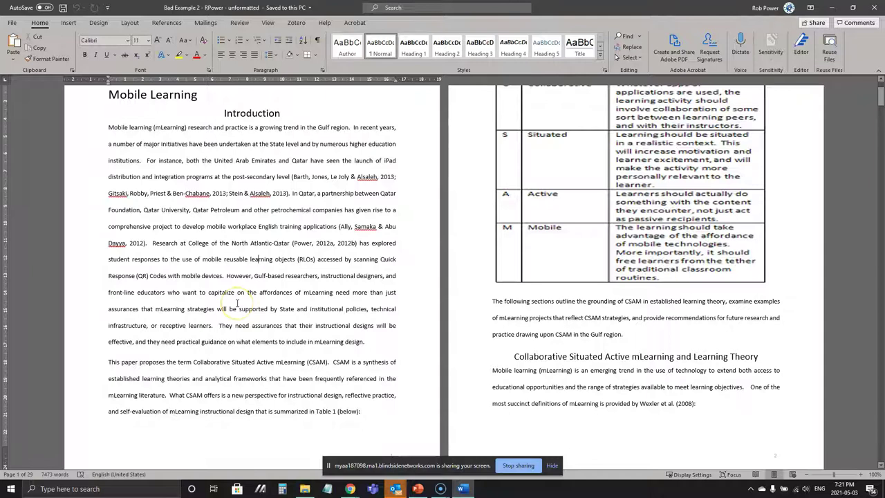
pyautogui.scroll(3, 236, 304)
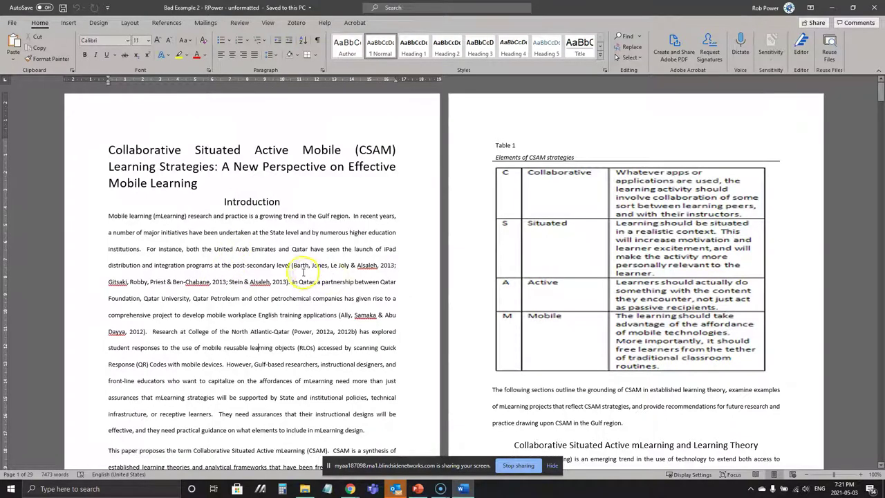
pyautogui.scroll(-2, 279, 256)
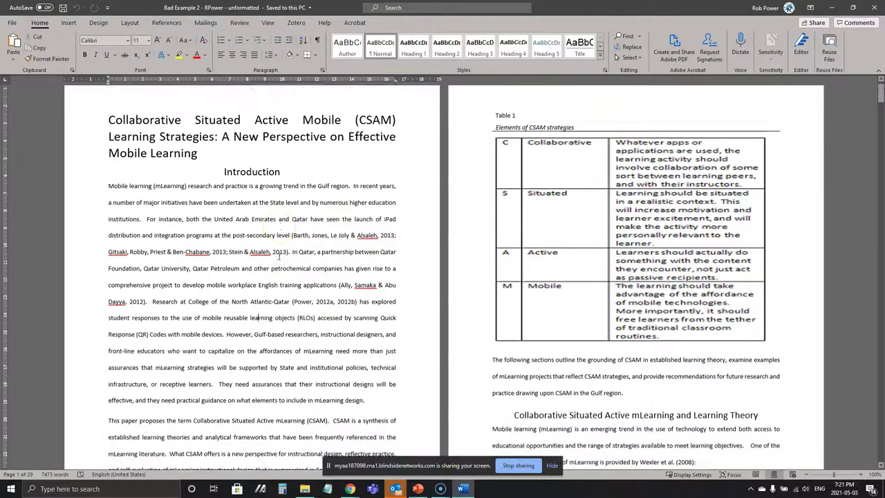
pyautogui.scroll(-5, 312, 252)
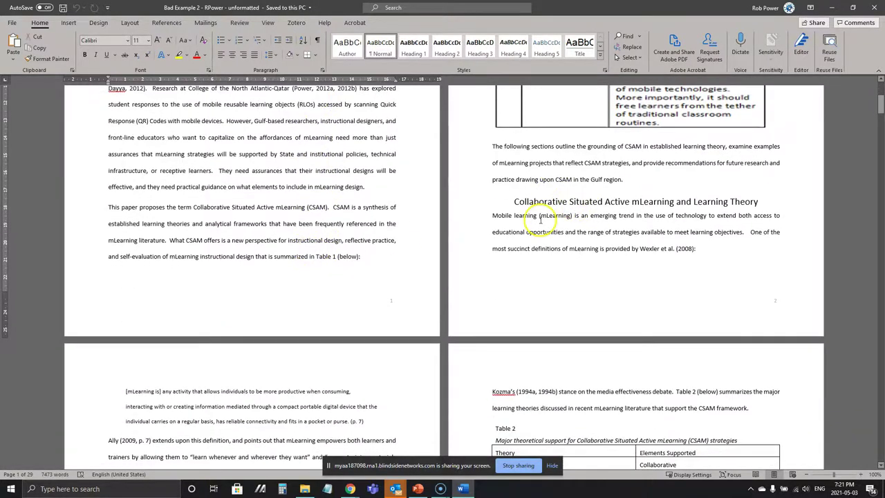
pyautogui.scroll(-18, 474, 211)
pyautogui.scroll(-10, 377, 211)
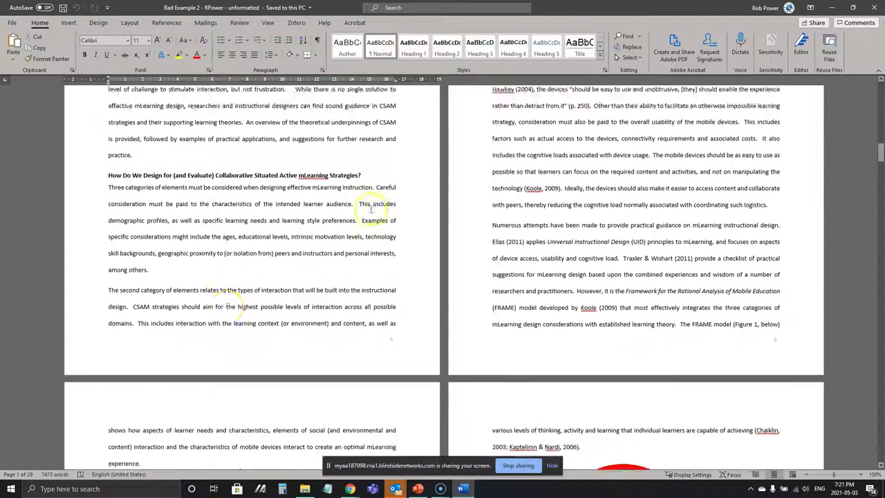
pyautogui.scroll(9, 387, 276)
pyautogui.scroll(20, 391, 279)
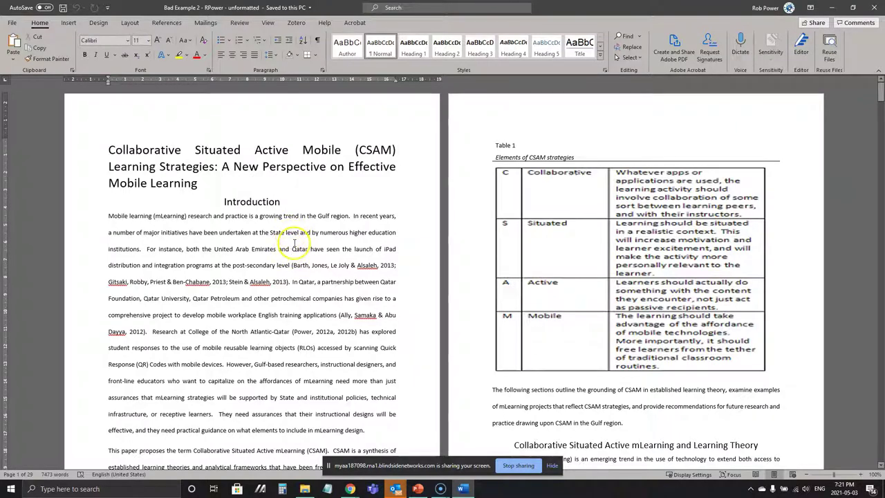
# Step: Apply the Title style to the paper's title, change its font to Calibri (Headings), and update the style to match
pyautogui.tripleClick(109, 149)
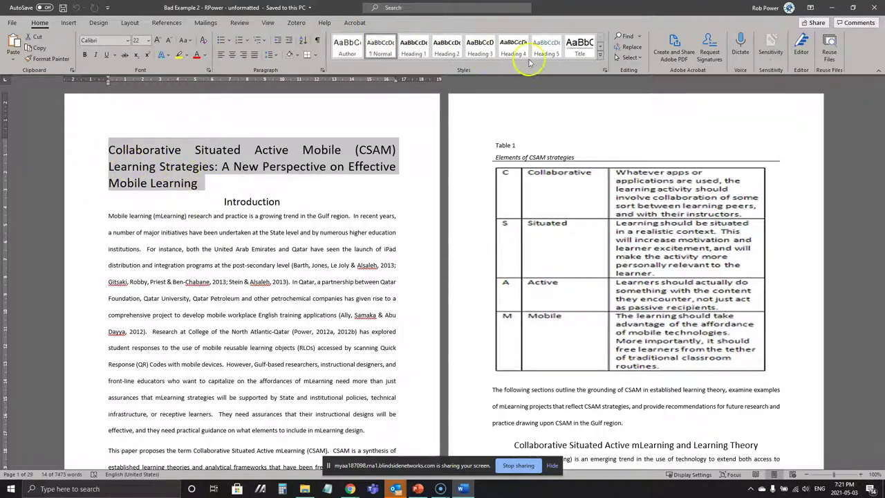
pyautogui.click(582, 50)
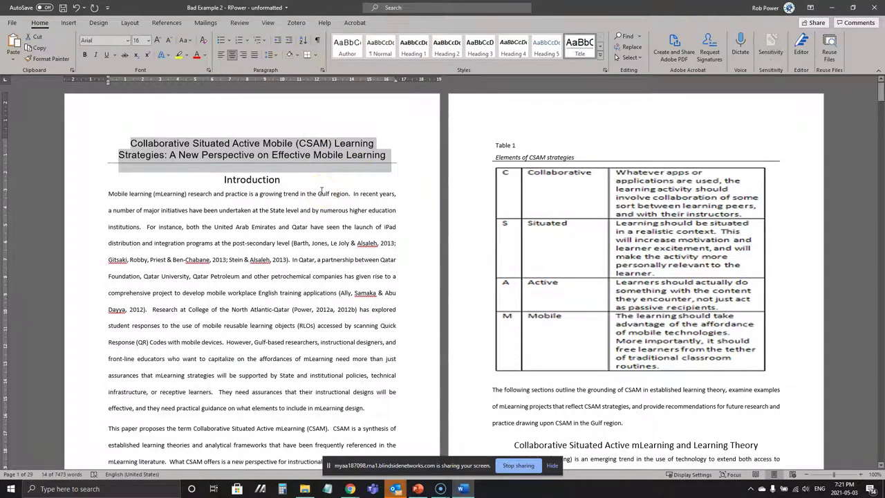
pyautogui.click(127, 42)
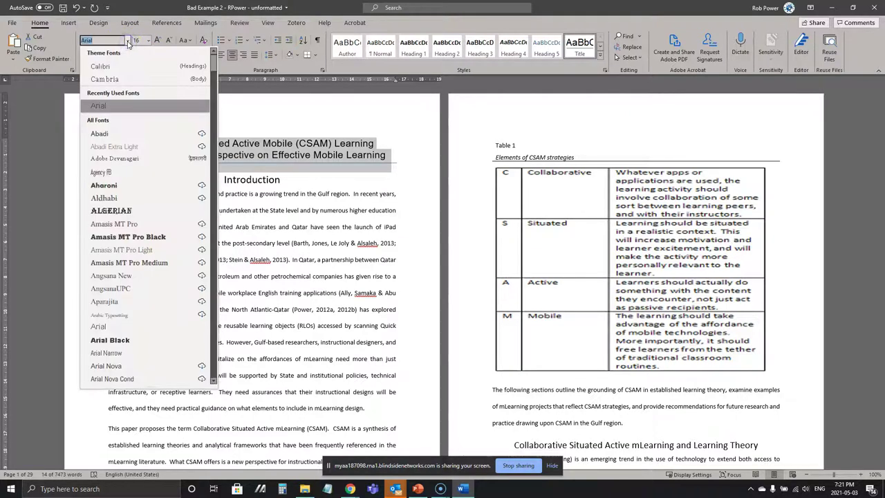
pyautogui.click(112, 64)
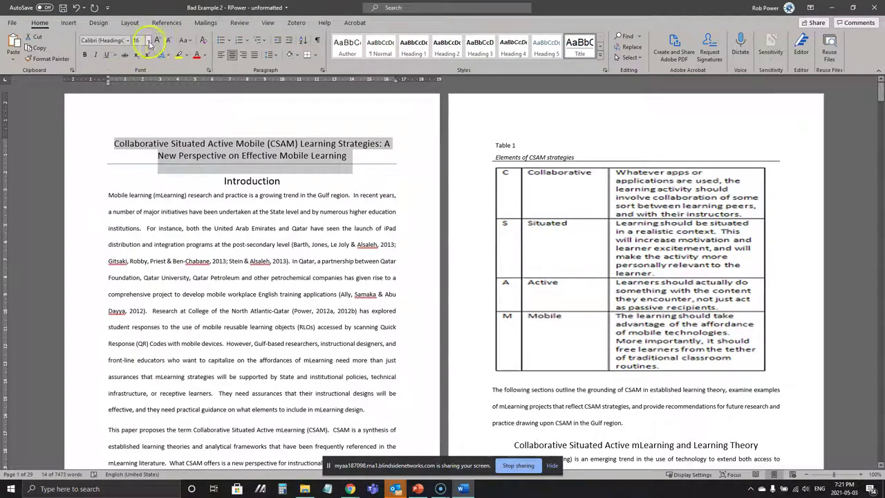
pyautogui.rightClick(578, 46)
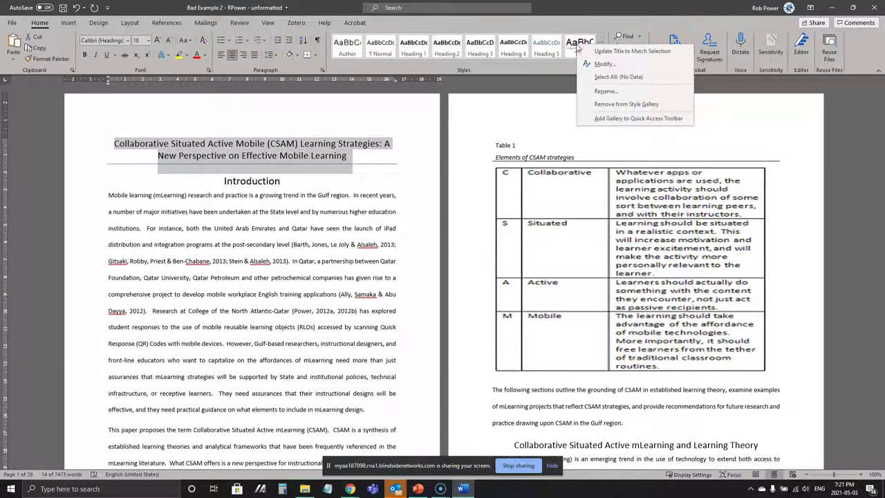
pyautogui.click(597, 52)
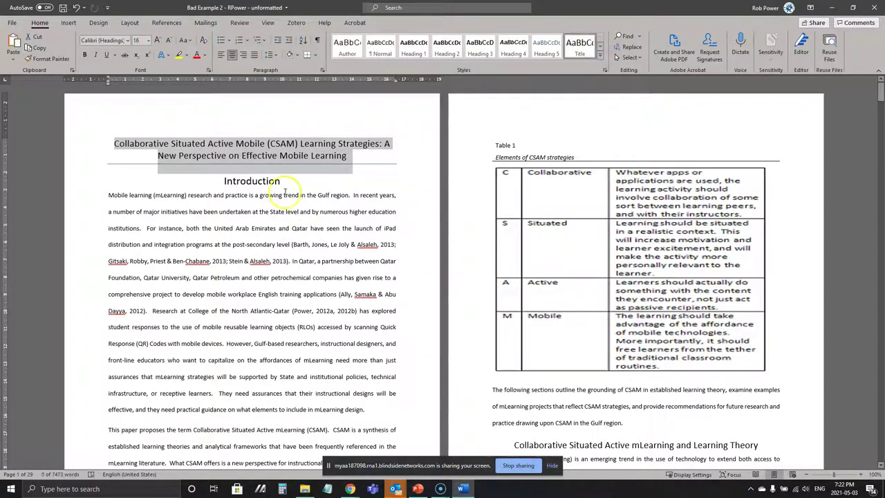
# Step: Apply the Heading 1 style to the Introduction heading and enlarge its text to 24 points
pyautogui.click(216, 183)
pyautogui.moveTo(216, 182); pyautogui.dragTo(286, 181)
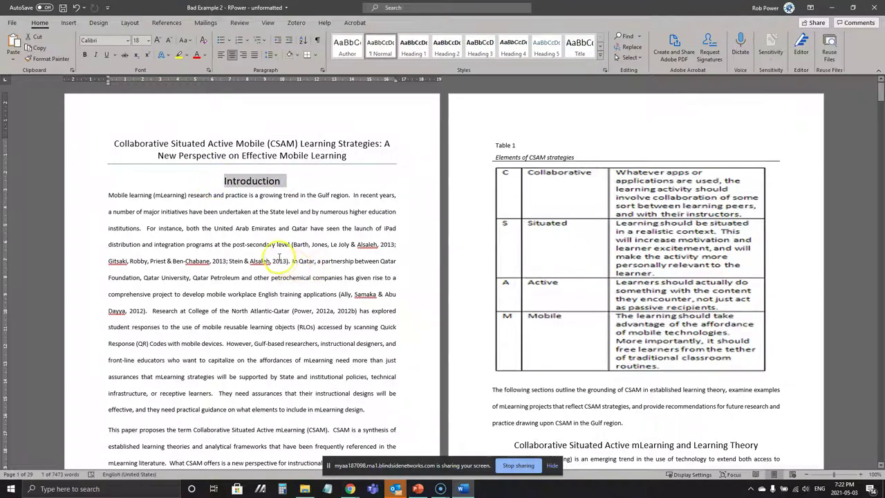
pyautogui.click(413, 47)
pyautogui.click(158, 40)
pyautogui.click(159, 40)
pyautogui.click(158, 40)
pyautogui.click(158, 40)
pyautogui.click(158, 40)
pyautogui.click(158, 40)
pyautogui.click(159, 40)
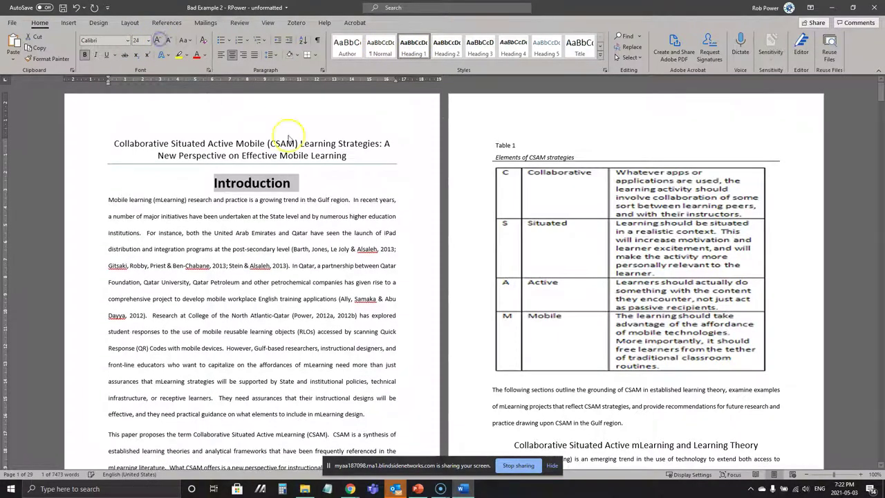
# Step: Update the Heading 1 style to match the enlarged Introduction heading
pyautogui.rightClick(421, 46)
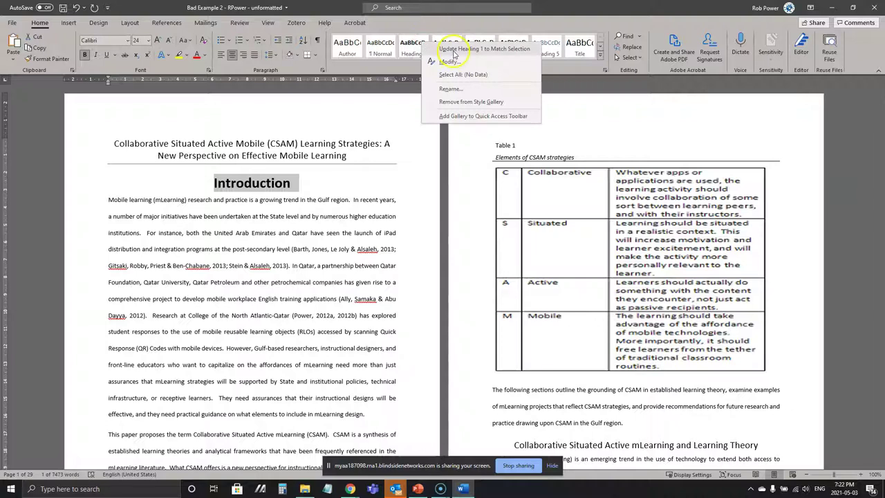
pyautogui.click(484, 49)
pyautogui.click(293, 231)
# Step: Check the Introduction heading's style and look through the following pages for headings that still need formatting
pyautogui.scroll(-1, 295, 236)
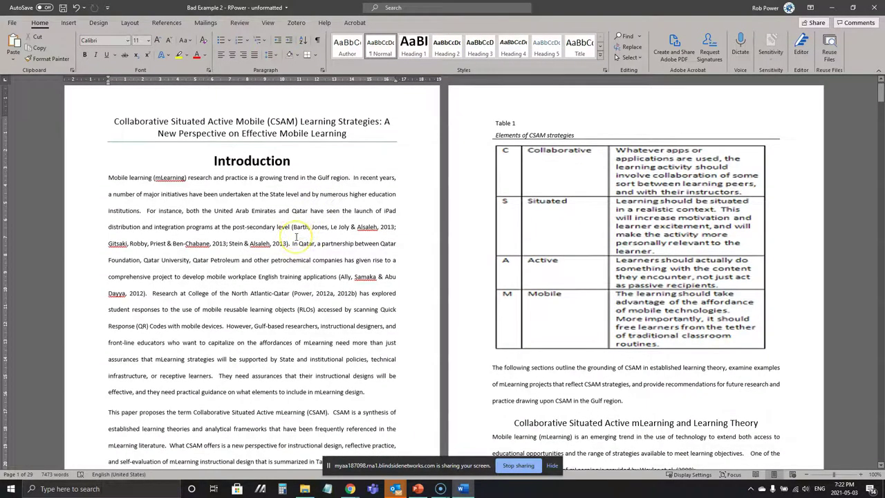
pyautogui.scroll(-1, 296, 236)
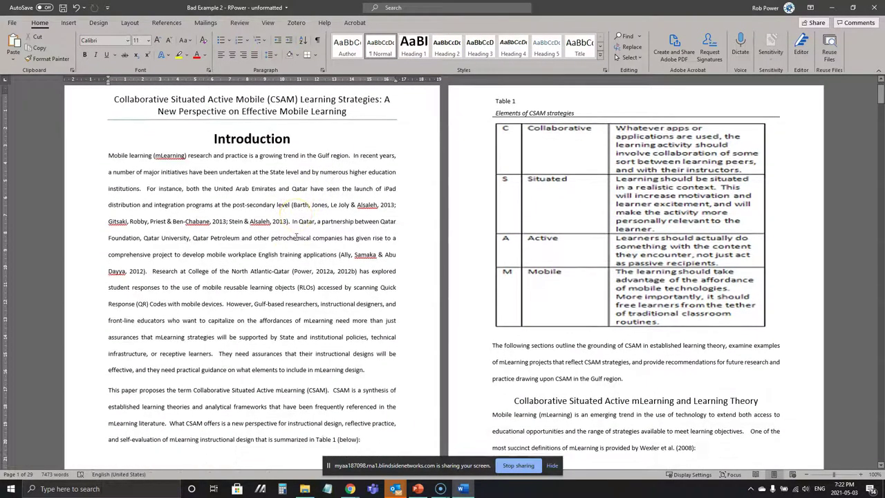
pyautogui.scroll(2, 269, 233)
pyautogui.click(244, 182)
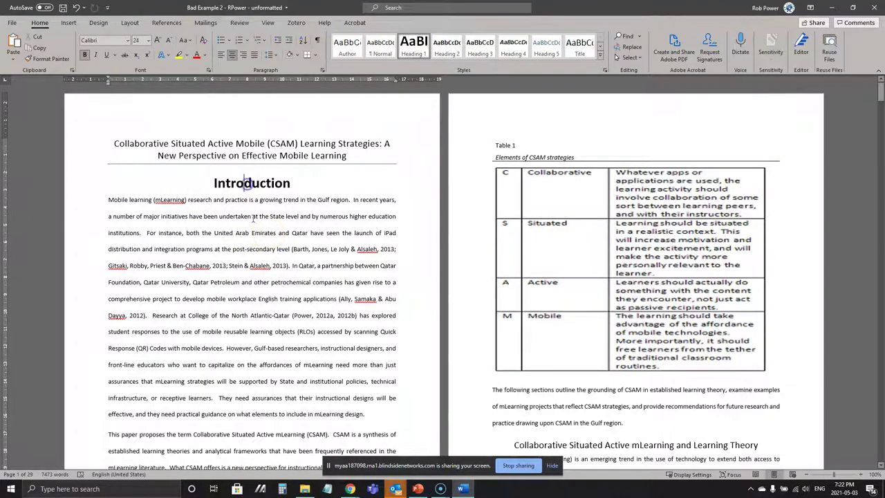
pyautogui.scroll(-15, 243, 269)
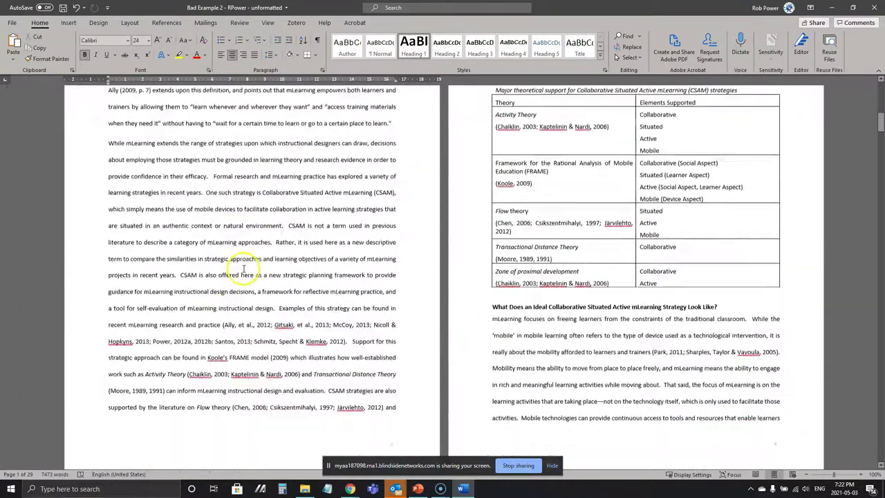
pyautogui.scroll(-15, 243, 270)
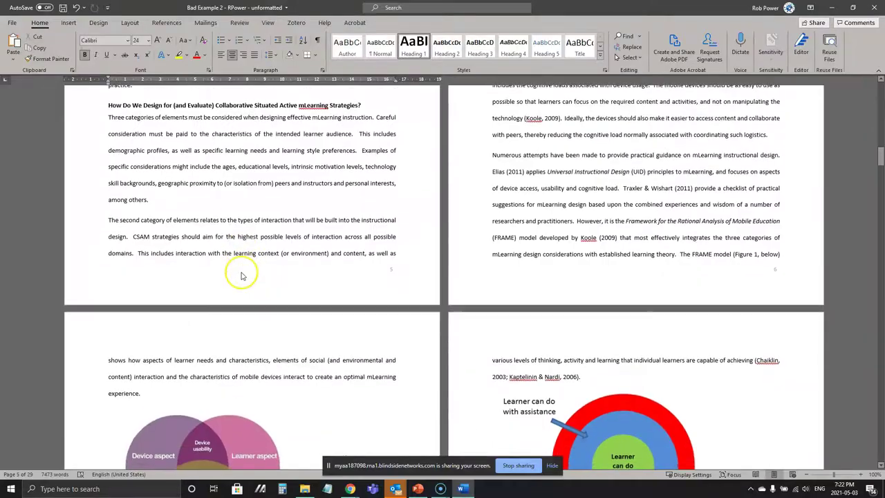
pyautogui.scroll(-15, 241, 275)
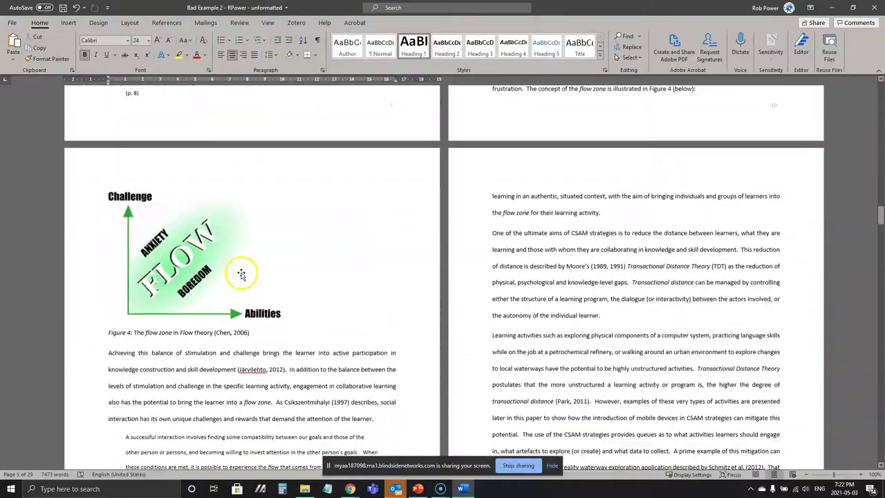
pyautogui.scroll(15, 242, 274)
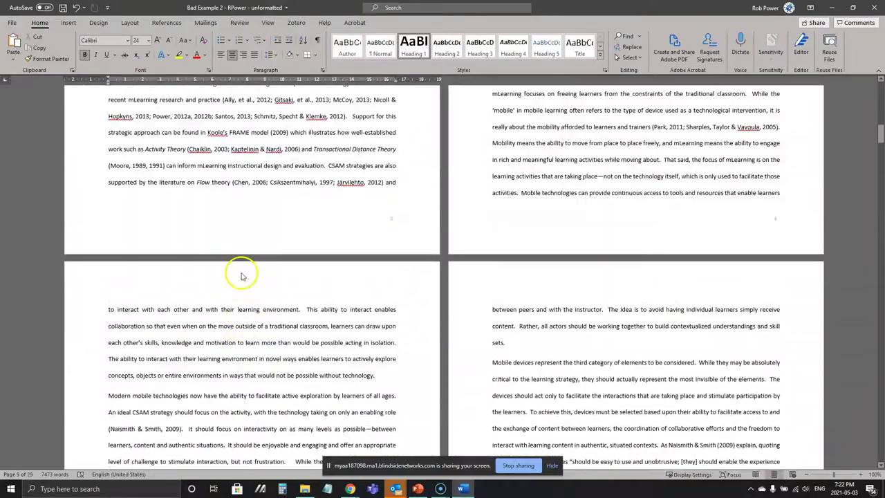
# Step: Apply the Heading 1 style to the "Collaborative Situated Active mLearning and Learning Theory" heading
pyautogui.scroll(10, 241, 273)
pyautogui.scroll(-5, 286, 257)
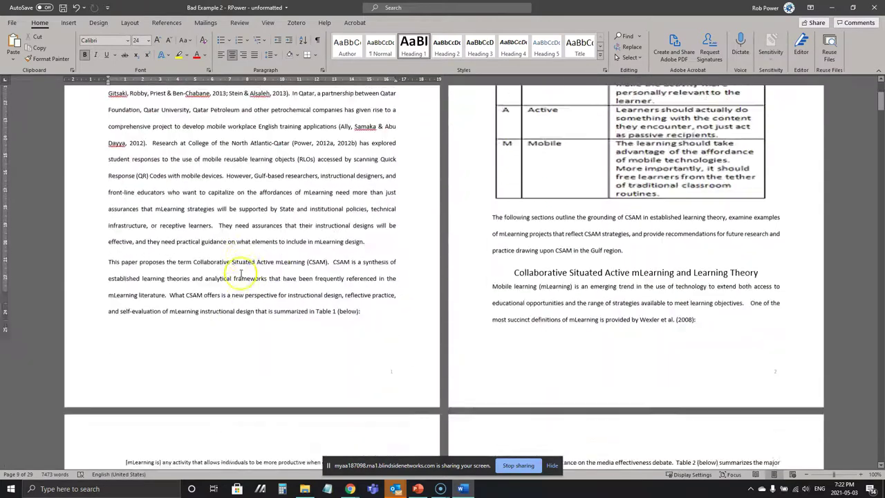
pyautogui.moveTo(507, 197); pyautogui.dragTo(758, 202)
pyautogui.click(414, 49)
# Step: Apply the Heading 2 style to the "What Does an Ideal Collaborative Situated Active mLearning Strategy Look Like?" subheading
pyautogui.scroll(-10, 315, 222)
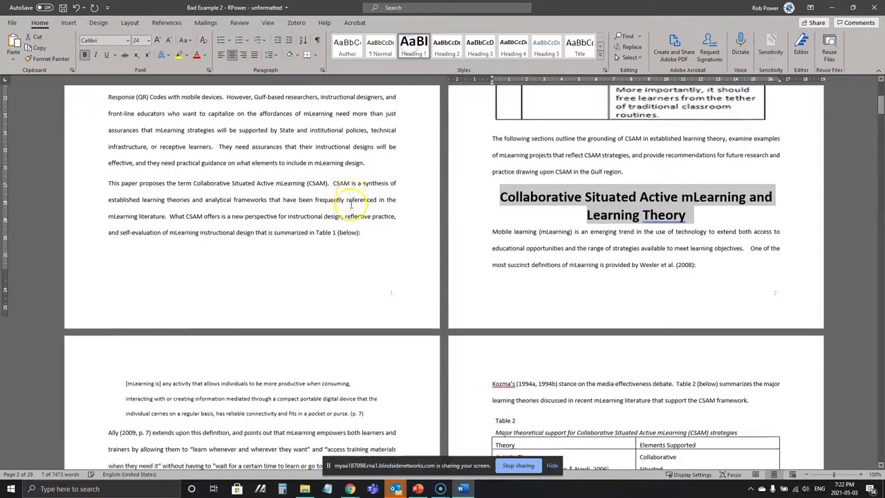
pyautogui.scroll(-3, 314, 221)
pyautogui.click(492, 148)
pyautogui.moveTo(492, 147); pyautogui.dragTo(717, 147)
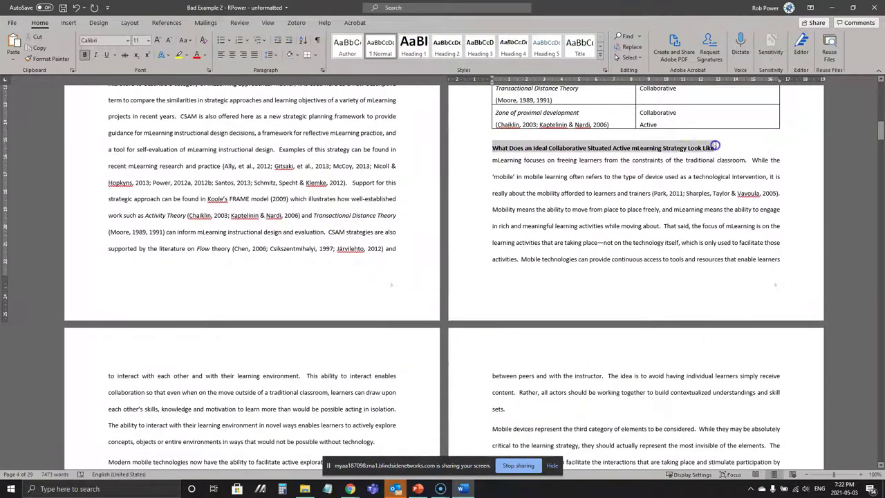
pyautogui.click(448, 48)
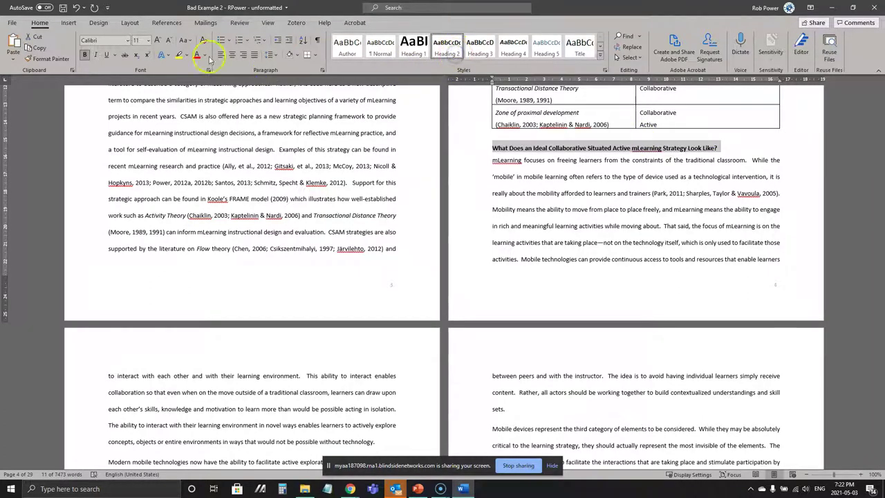
# Step: Enlarge the "What Does an Ideal" subheading to 12 points and update the Heading 2 style to match it
pyautogui.click(158, 40)
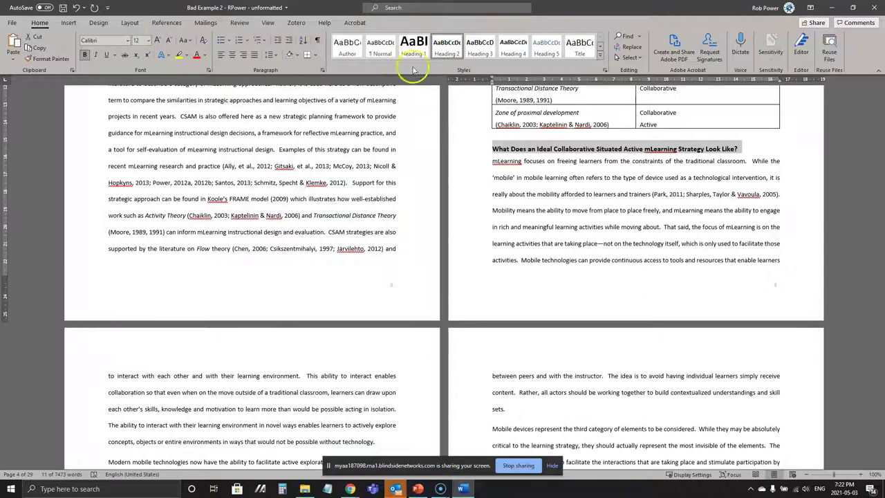
pyautogui.rightClick(446, 47)
pyautogui.click(483, 55)
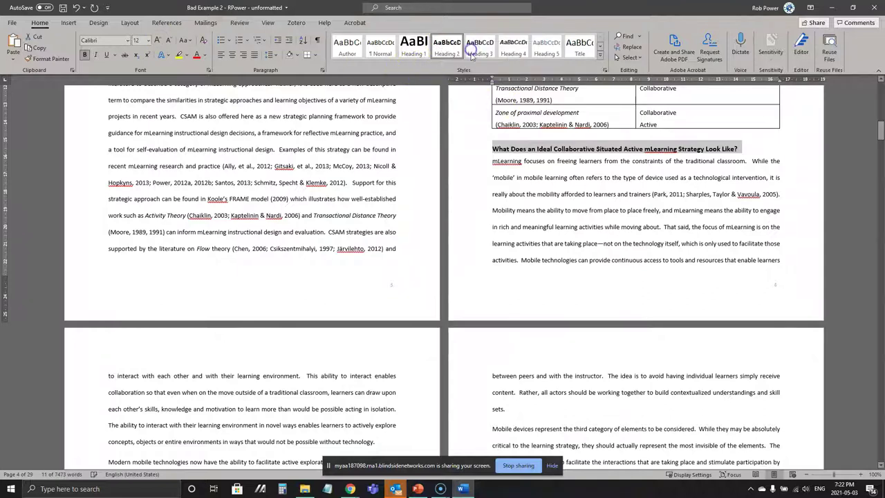
pyautogui.click(543, 214)
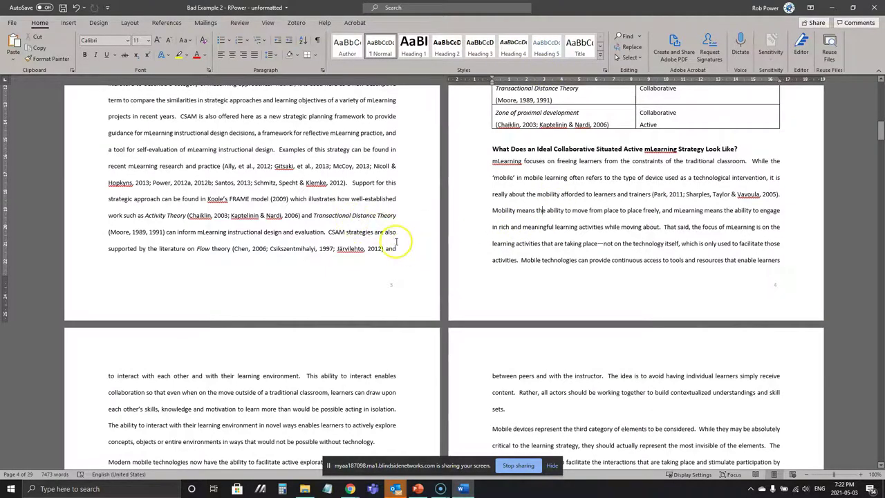
# Step: Check the style of the "How Do We Design for (and Evaluate)" subheading and examine the subheadings on the following pages
pyautogui.scroll(-2, 393, 241)
pyautogui.scroll(-8, 393, 240)
pyautogui.click(174, 170)
pyautogui.scroll(-7, 316, 252)
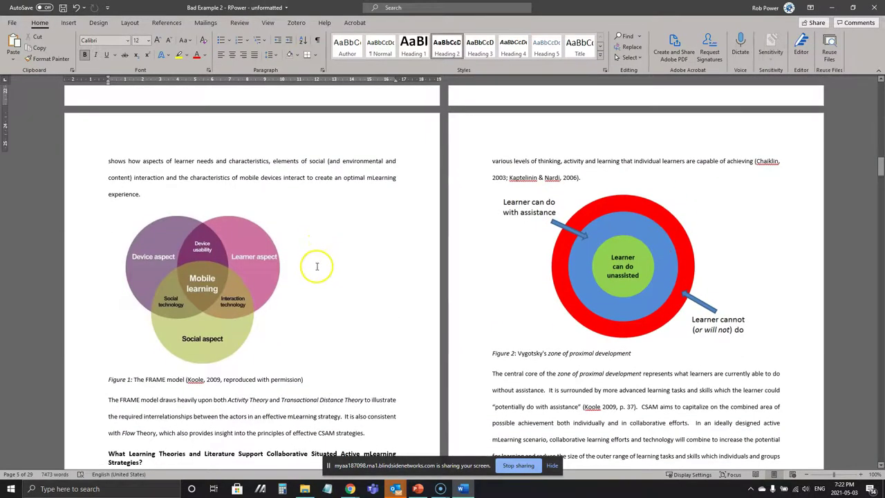
pyautogui.scroll(-8, 317, 262)
# Step: Insert a page break before the Introduction heading so that it starts on a new page
pyautogui.scroll(15, 317, 273)
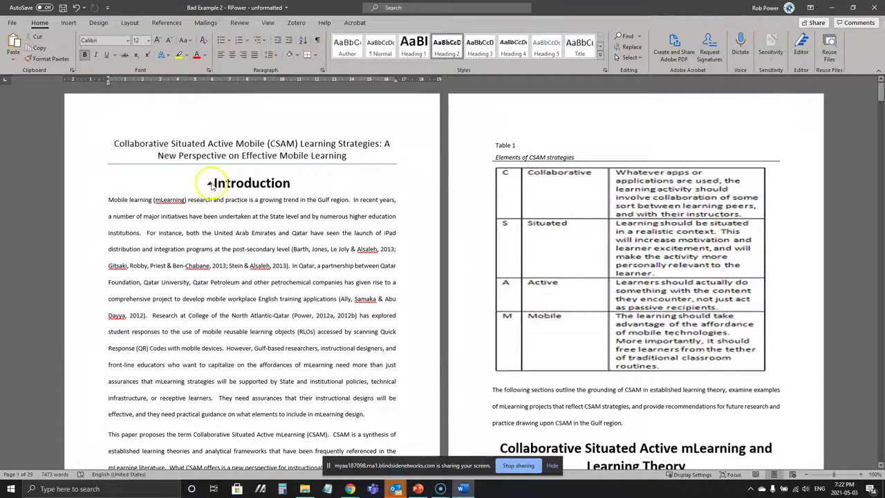
pyautogui.click(215, 182)
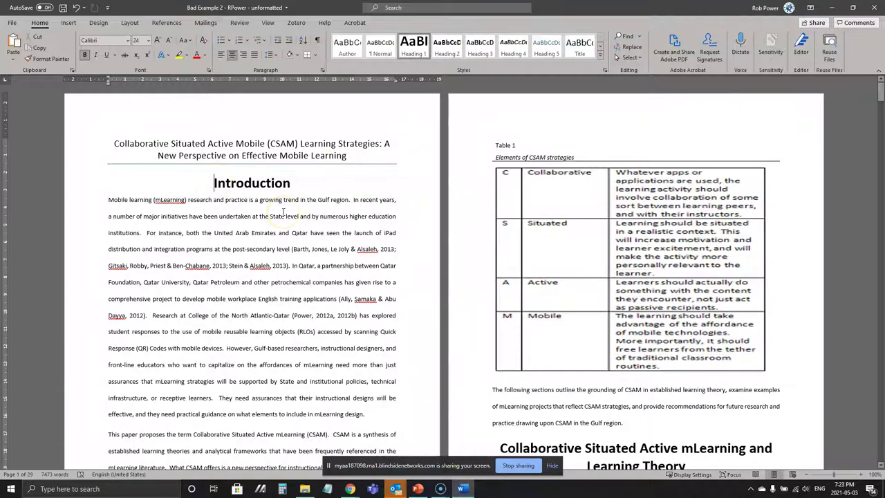
pyautogui.hotkey('ctrl', 'Return')
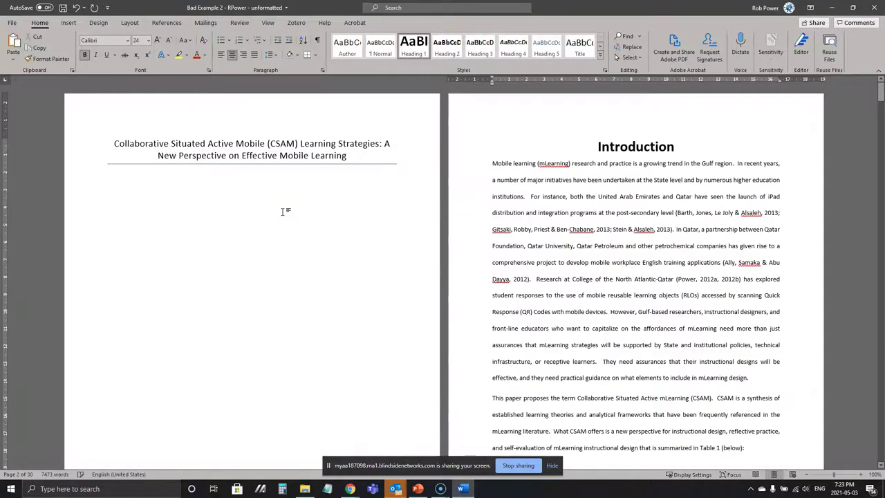
# Step: Insert an Automatic Table 1 table of contents in the empty paragraph below the paper's title
pyautogui.click(131, 184)
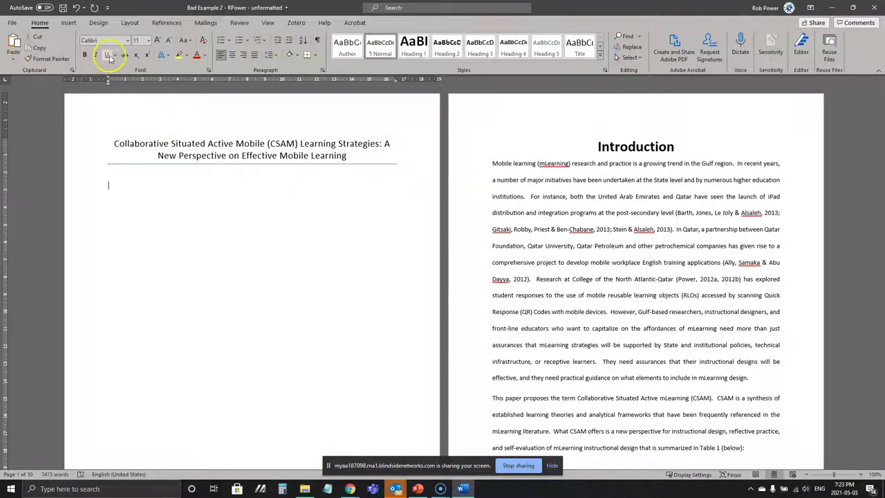
pyautogui.click(130, 22)
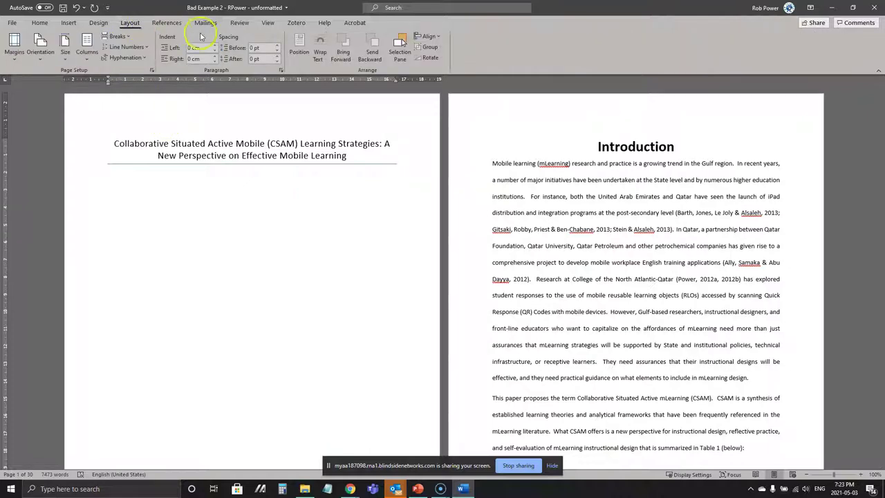
pyautogui.click(239, 23)
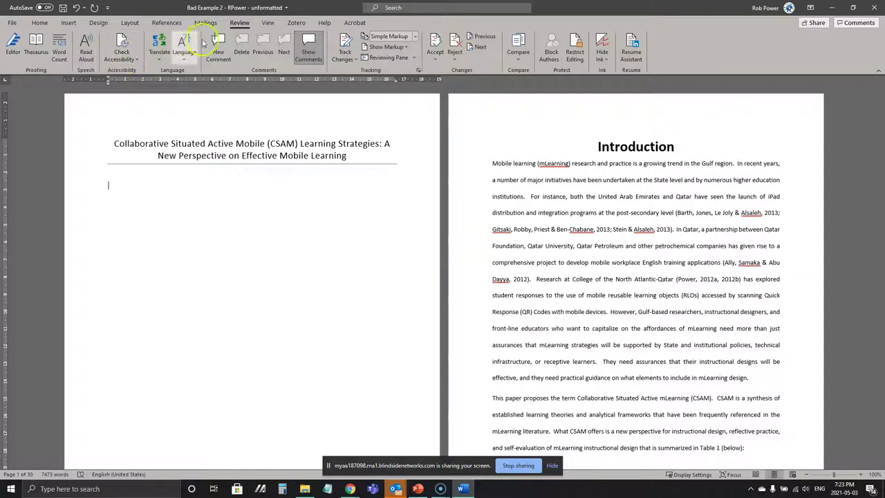
pyautogui.click(166, 23)
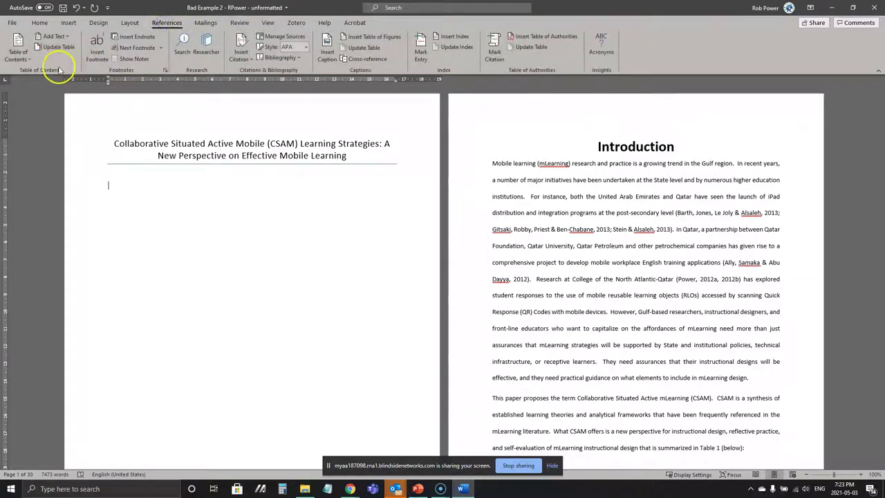
pyautogui.click(20, 61)
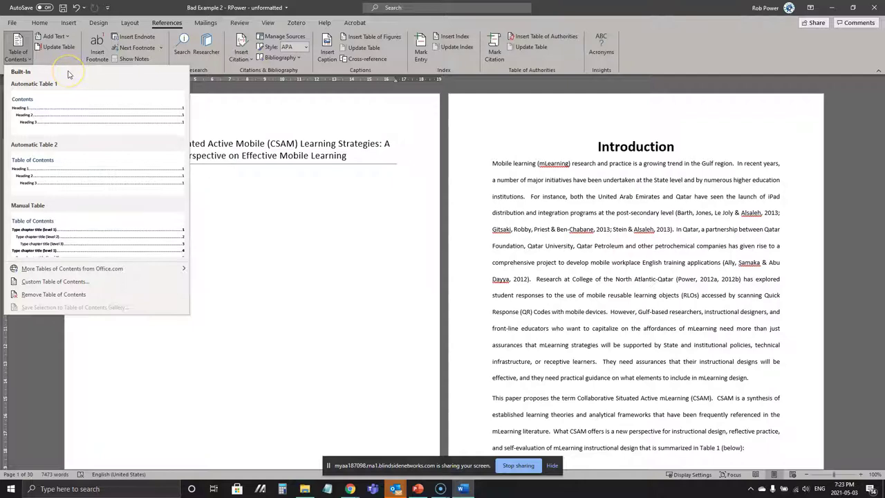
pyautogui.click(66, 114)
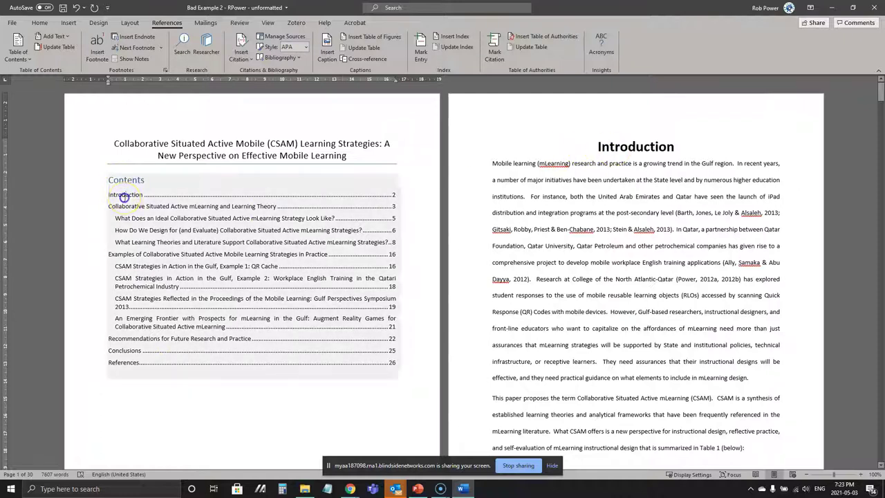
# Step: Follow the table of contents link to the "Examples of Collaborative Situated Active Mobile Learning Strategies in Practice" section
pyautogui.click(124, 196)
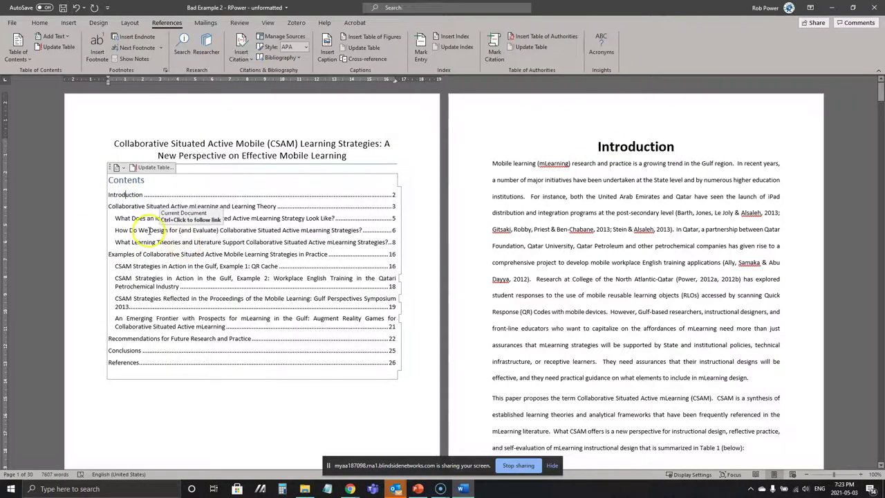
pyautogui.click(125, 207)
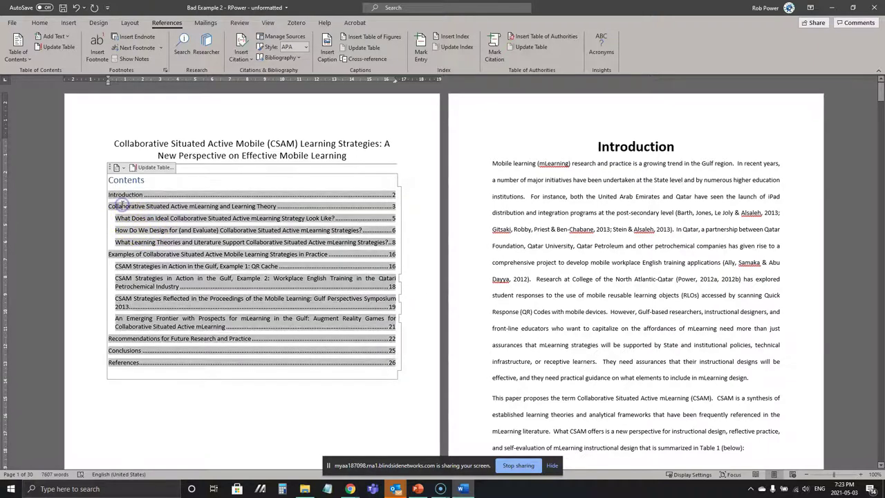
pyautogui.keyDown('ctrl'); pyautogui.click(115, 261); pyautogui.keyUp('ctrl')
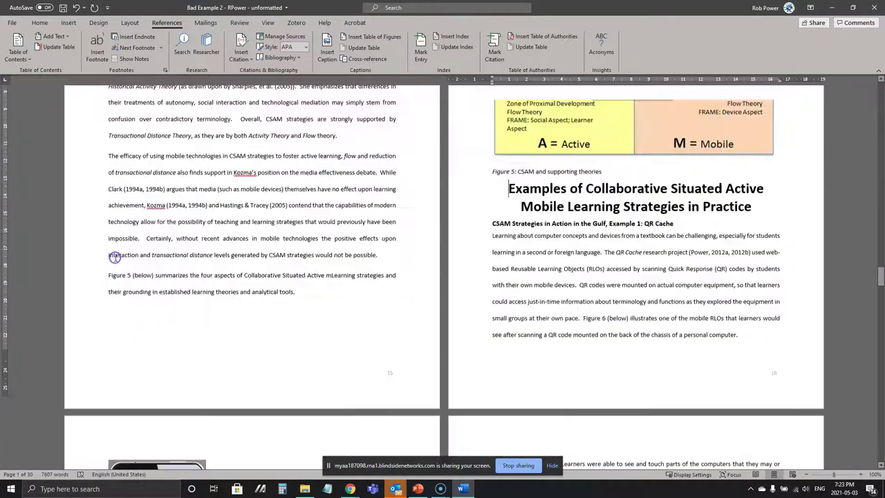
pyautogui.click(549, 176)
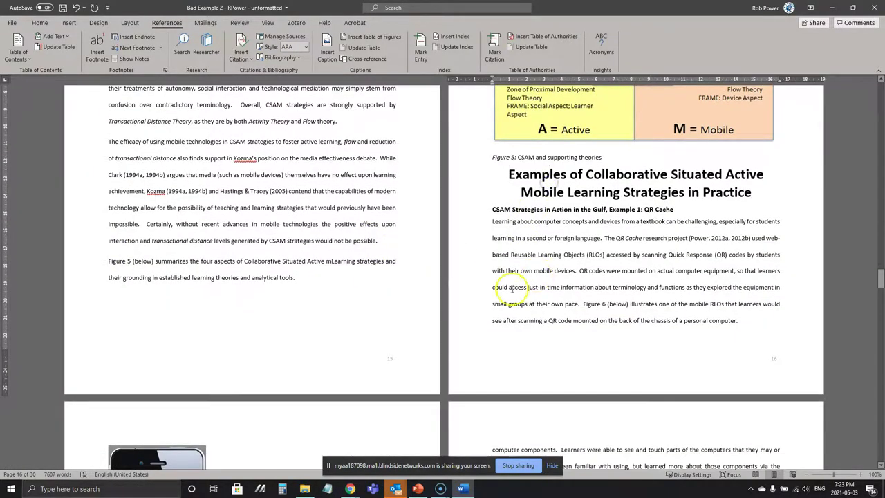
# Step: Return to the table of contents on the first page and examine its linked heading and subheading entries
pyautogui.scroll(10, 366, 316)
pyautogui.scroll(15, 346, 314)
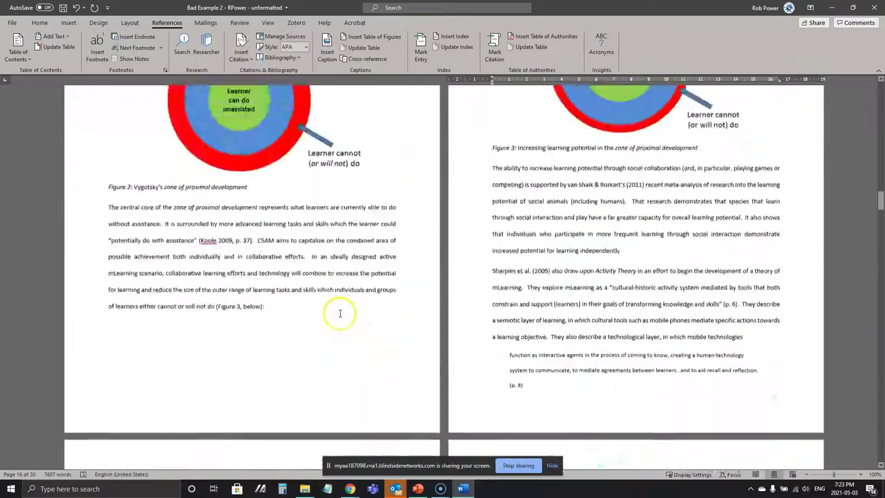
pyautogui.scroll(10, 339, 313)
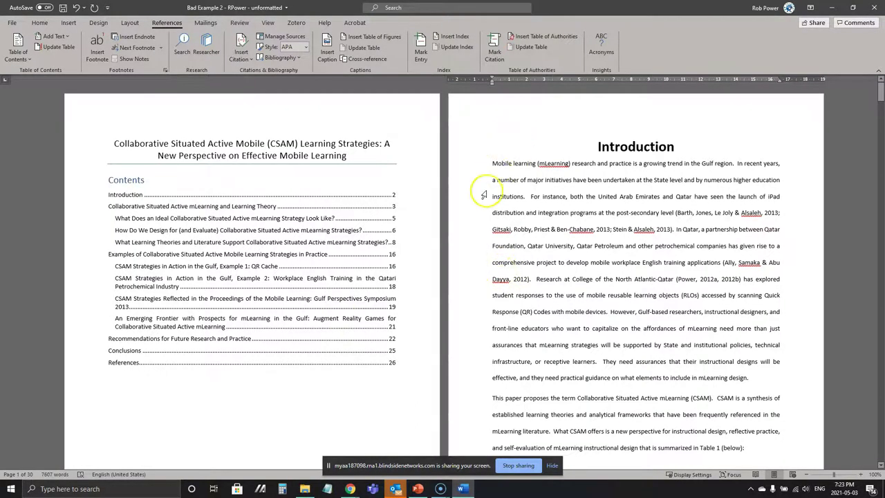
pyautogui.scroll(-5, 481, 203)
pyautogui.scroll(5, 482, 203)
pyautogui.scroll(1, 481, 207)
pyautogui.click(275, 205)
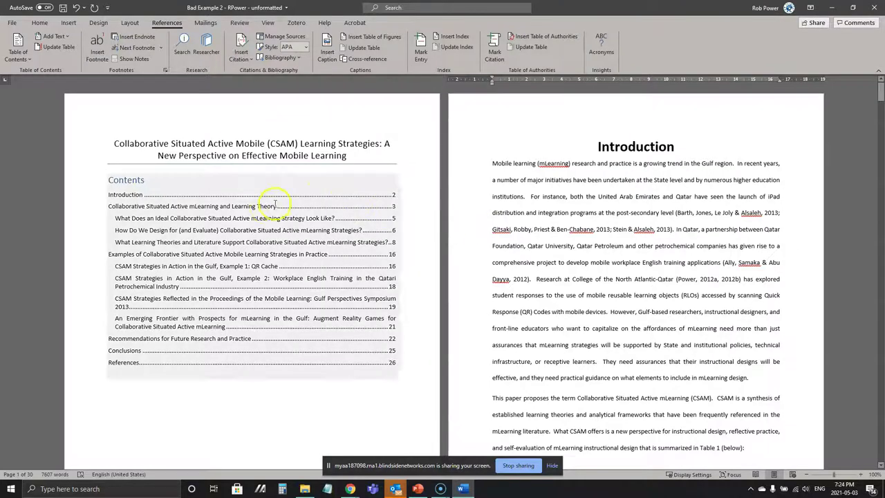
pyautogui.click(250, 228)
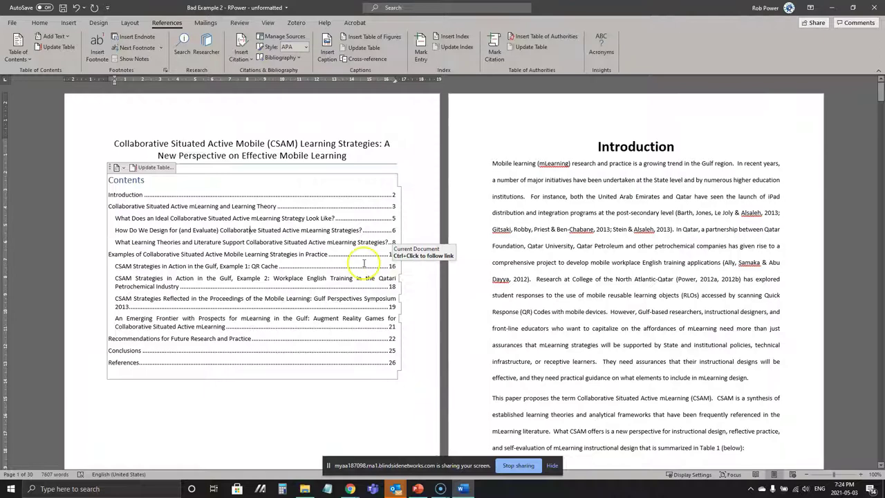
# Step: Select the Table 1 picture of CSAM strategy elements and examine it along with the text and pages around it
pyautogui.scroll(-10, 364, 263)
pyautogui.scroll(-2, 351, 261)
pyautogui.scroll(1, 351, 261)
pyautogui.click(251, 198)
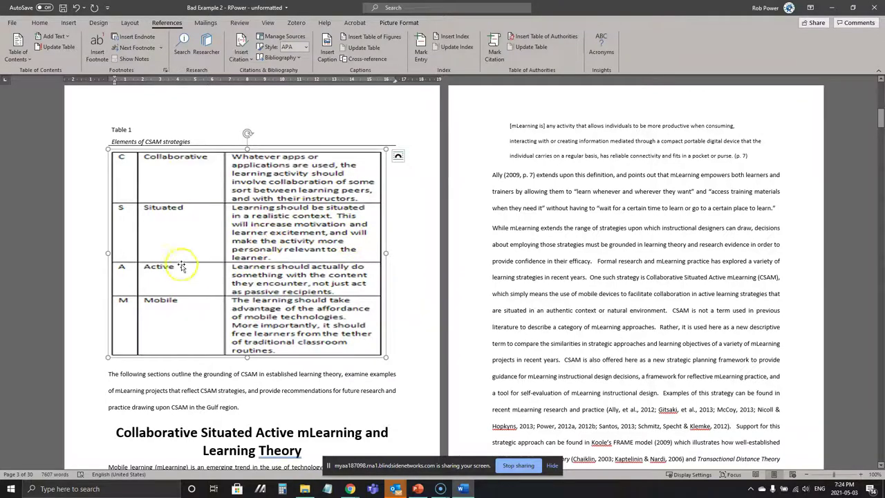
pyautogui.scroll(-3, 181, 290)
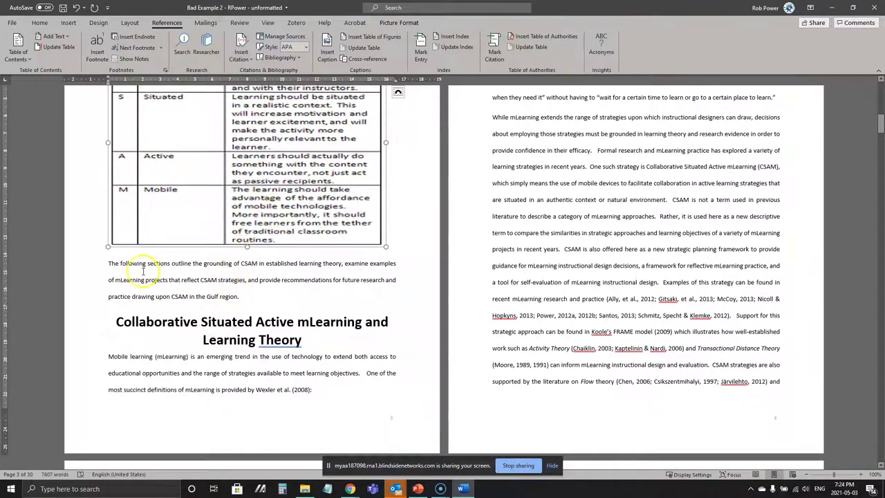
pyautogui.scroll(-1, 148, 266)
pyautogui.scroll(6, 187, 287)
pyautogui.scroll(-20, 197, 288)
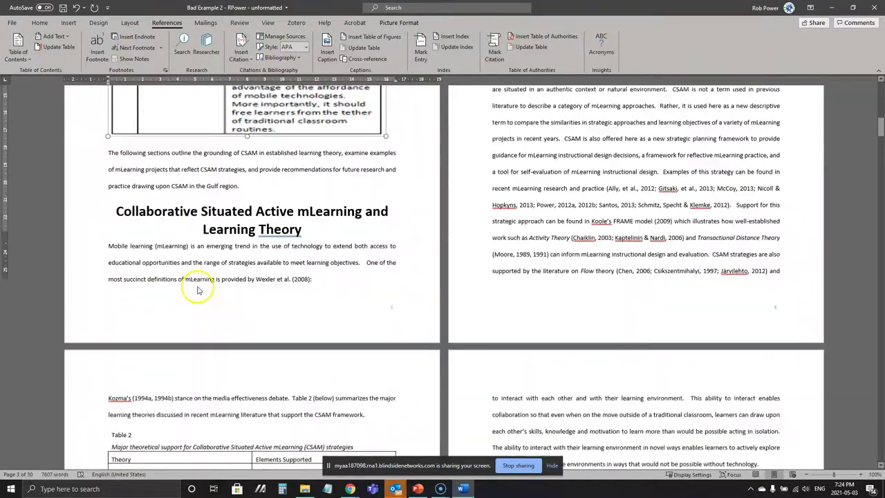
# Step: Open the alt text of the Figure 1 FRAME model picture, examine its description, and close the alt text editor
pyautogui.scroll(4, 197, 285)
pyautogui.scroll(20, 197, 286)
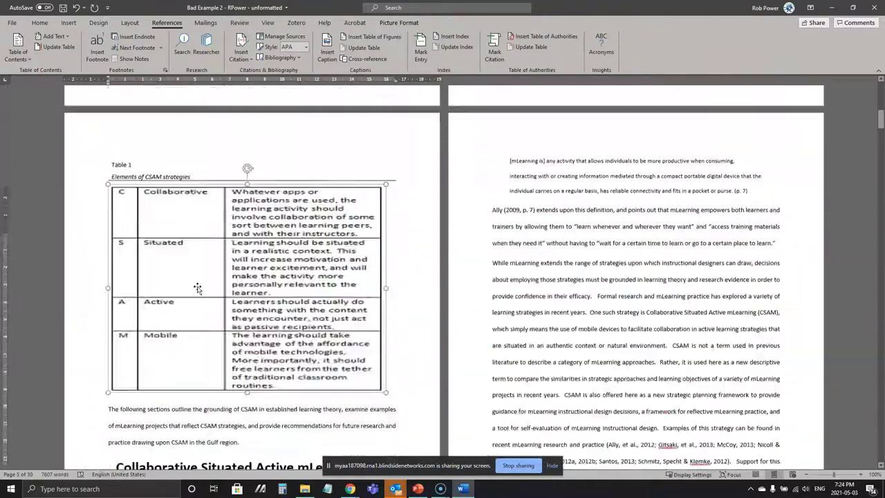
pyautogui.scroll(-15, 197, 290)
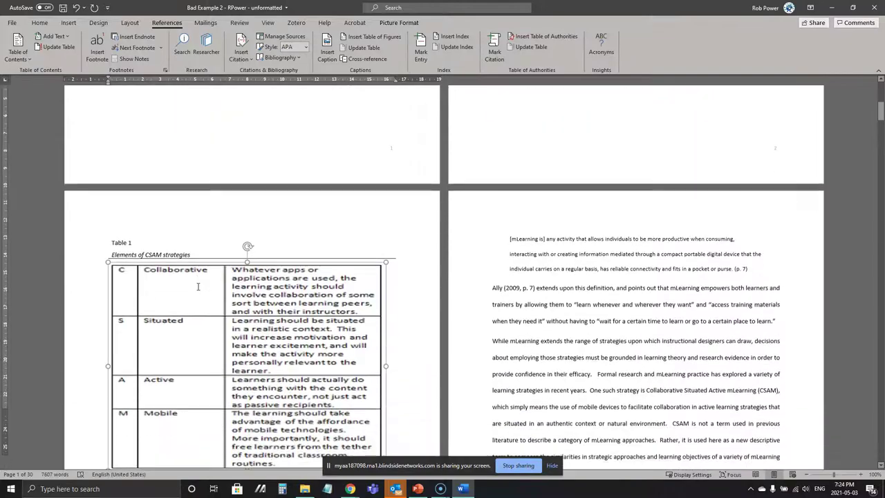
pyautogui.scroll(-11, 197, 289)
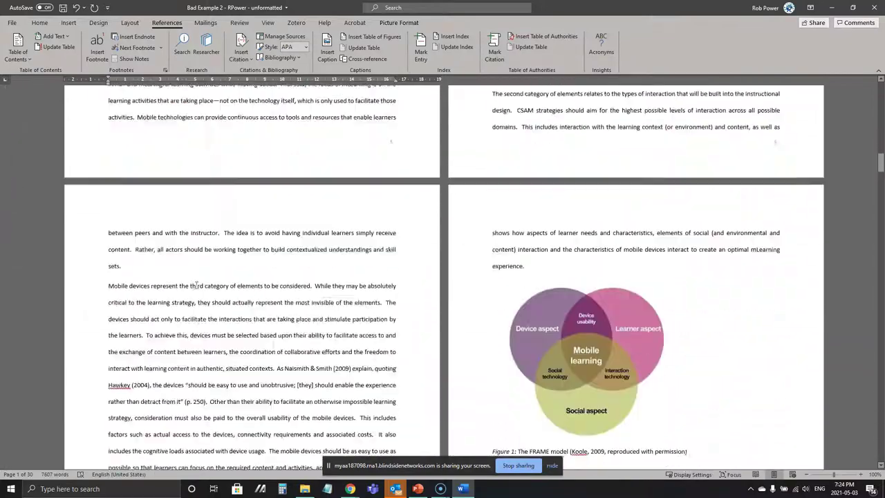
pyautogui.scroll(4, 196, 285)
pyautogui.scroll(1, 196, 285)
pyautogui.click(542, 258)
pyautogui.rightClick(542, 258)
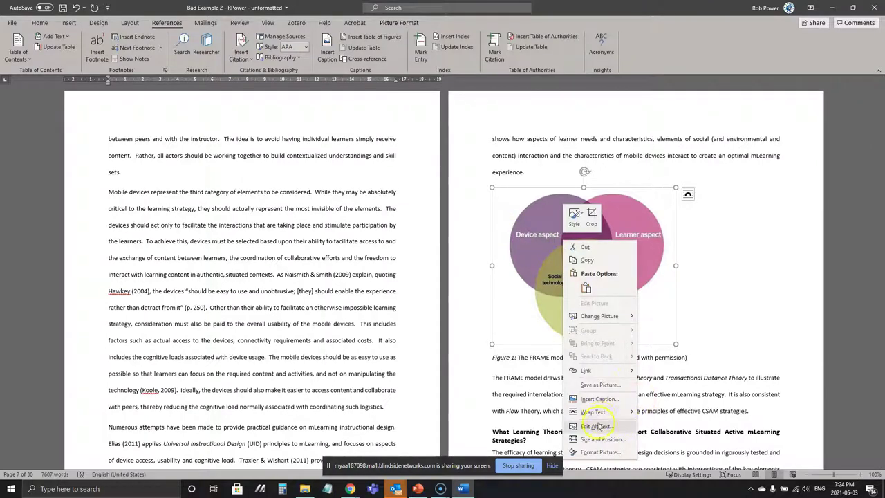
pyautogui.click(594, 426)
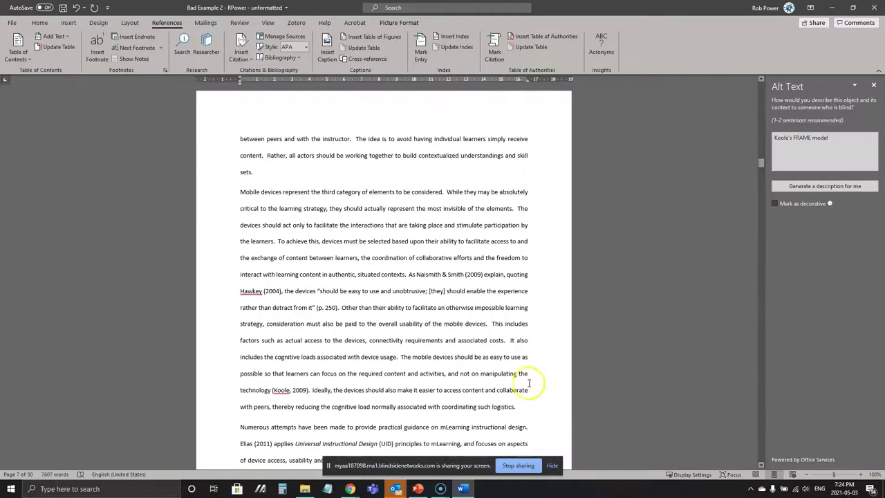
pyautogui.moveTo(837, 145); pyautogui.dragTo(772, 145)
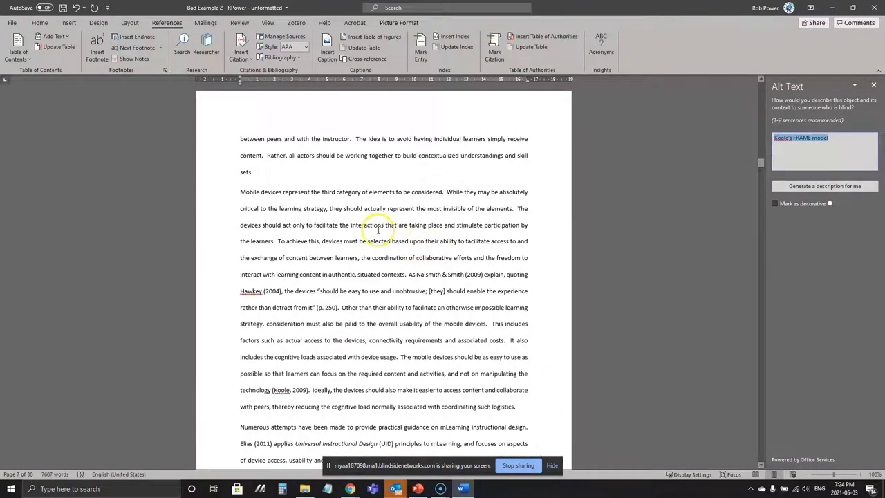
pyautogui.click(873, 86)
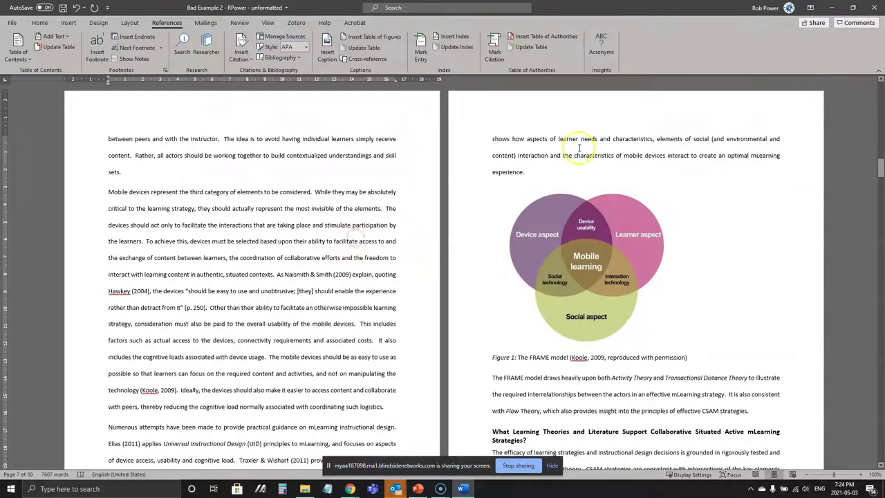
# Step: Select the Figure 1 picture again, check its alt text description and decorative option, and close the alt text editor
pyautogui.click(553, 168)
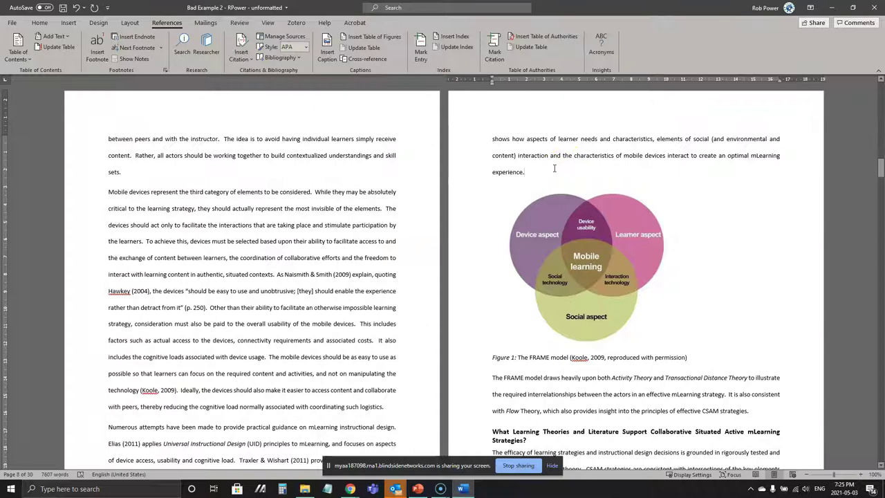
pyautogui.scroll(5, 511, 163)
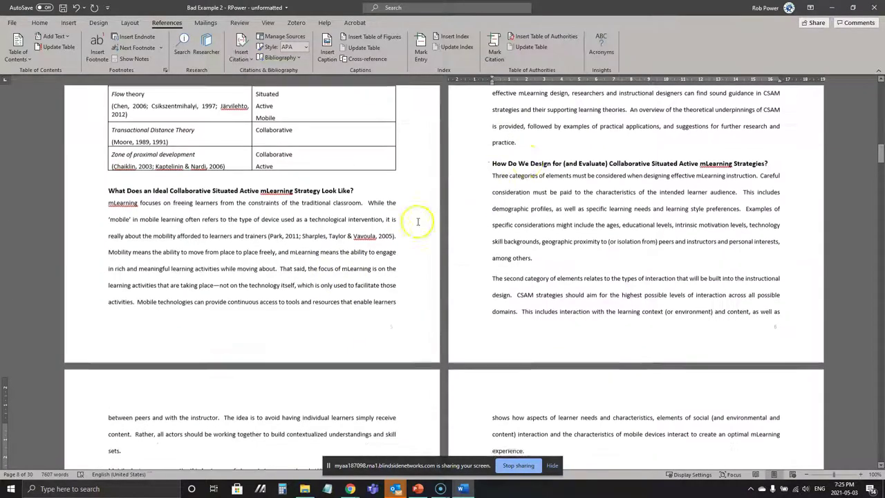
pyautogui.scroll(-5, 497, 270)
pyautogui.click(559, 264)
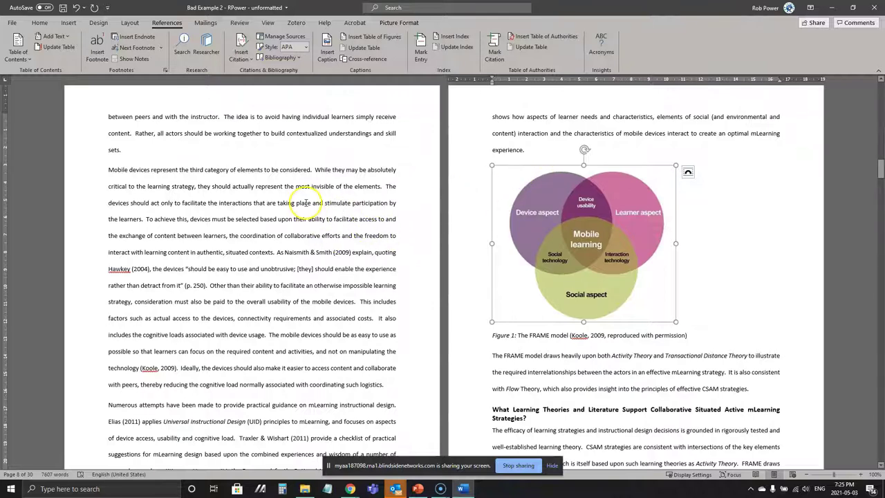
pyautogui.scroll(-5, 304, 203)
pyautogui.scroll(4, 304, 203)
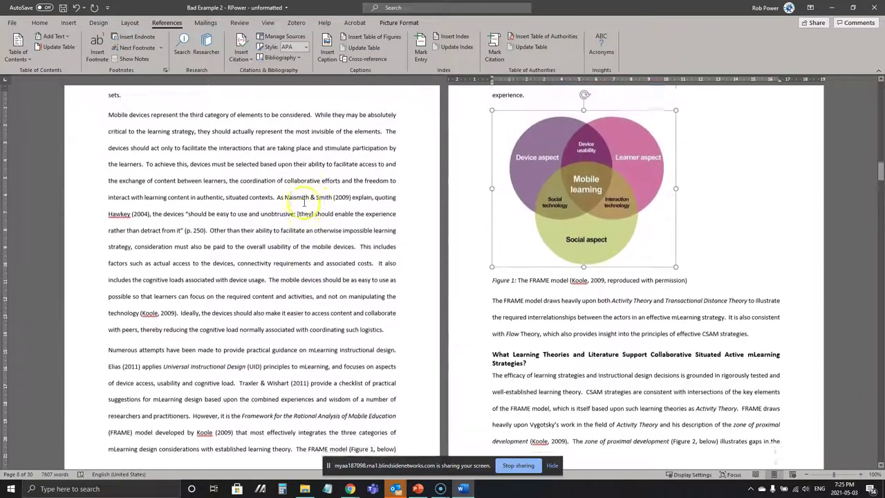
pyautogui.scroll(1, 304, 203)
pyautogui.rightClick(585, 215)
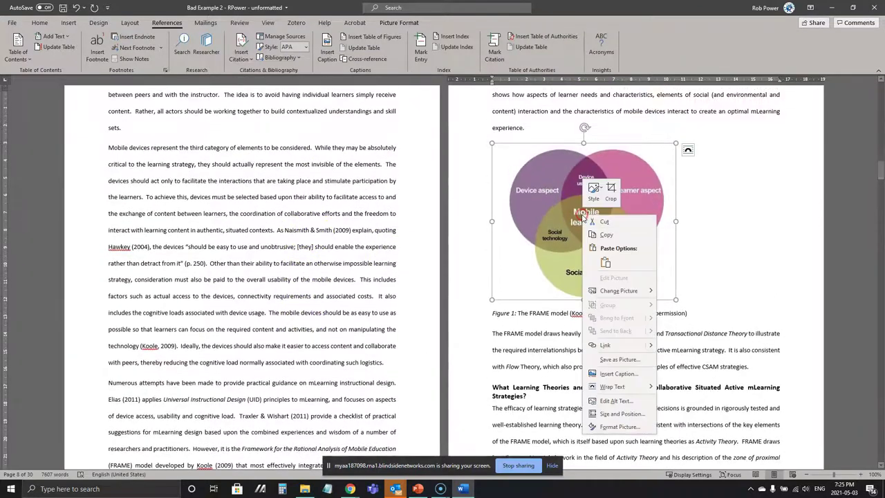
pyautogui.click(620, 402)
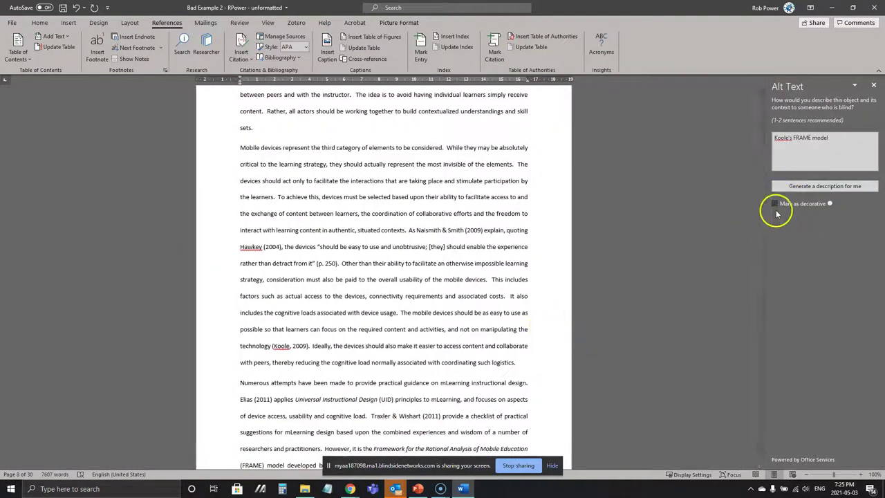
pyautogui.click(438, 213)
pyautogui.scroll(10, 469, 235)
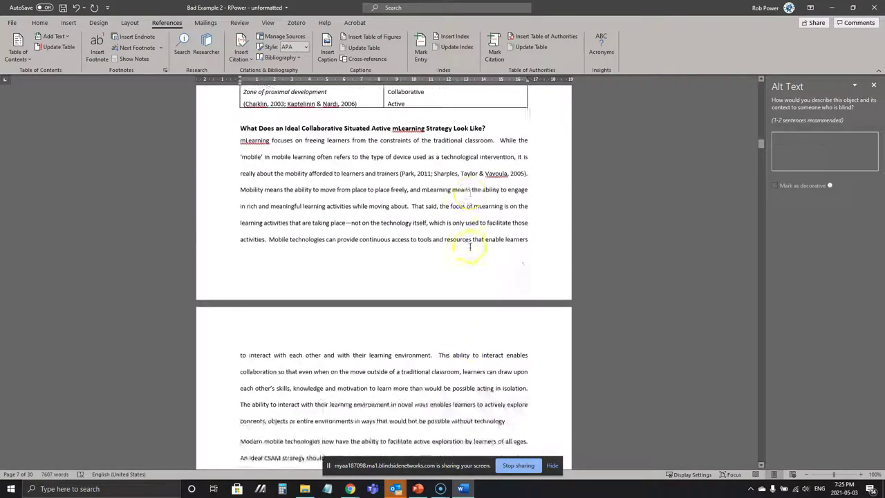
pyautogui.click(873, 87)
# Step: Review the Figure 1 picture, the linked table of contents, the body pages with Table 2, and the paper's title
pyautogui.scroll(-5, 483, 252)
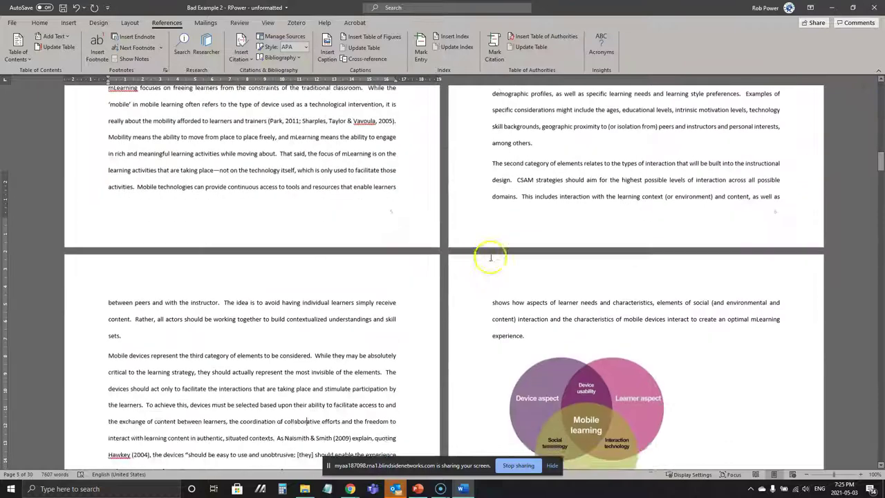
pyautogui.click(517, 344)
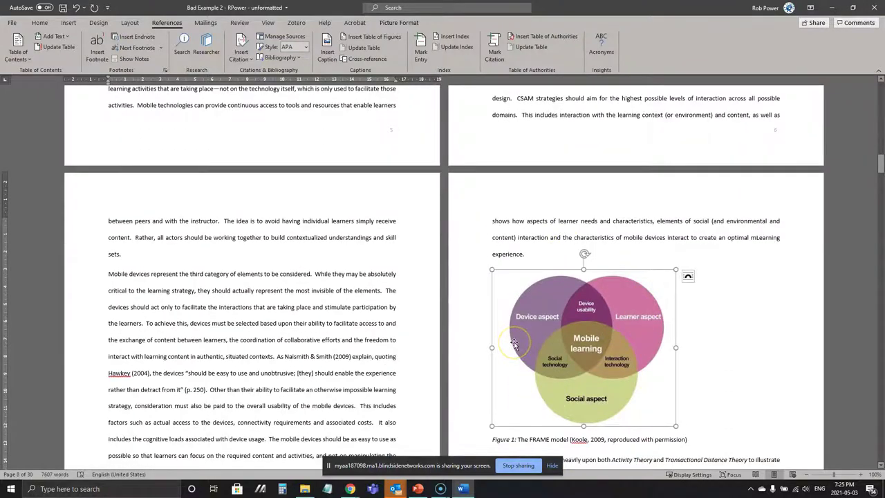
pyautogui.scroll(5, 366, 313)
pyautogui.scroll(20, 366, 313)
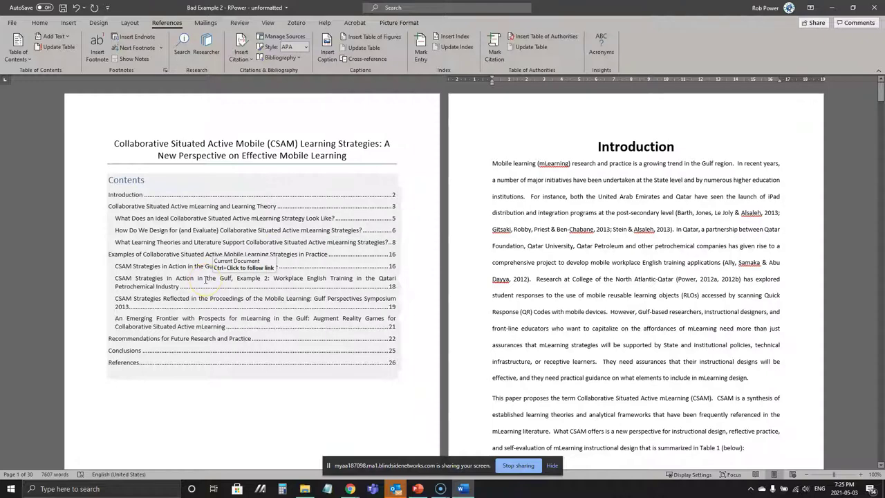
pyautogui.scroll(-10, 292, 308)
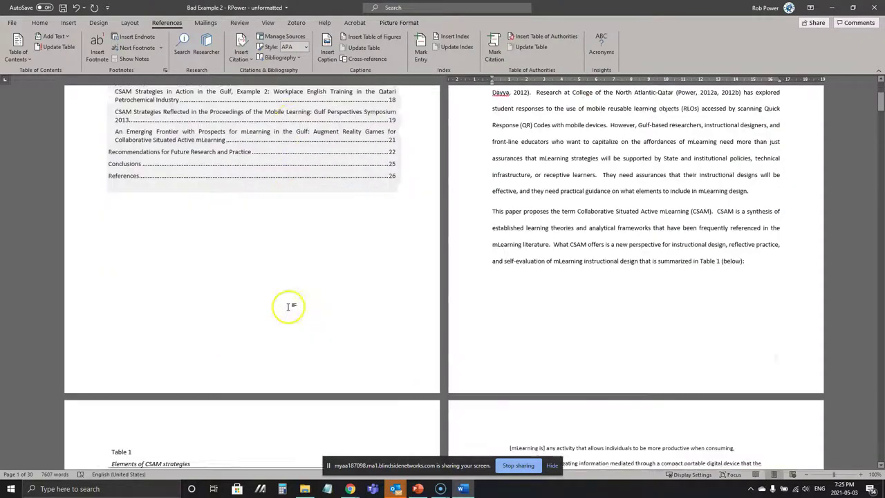
pyautogui.scroll(-15, 223, 273)
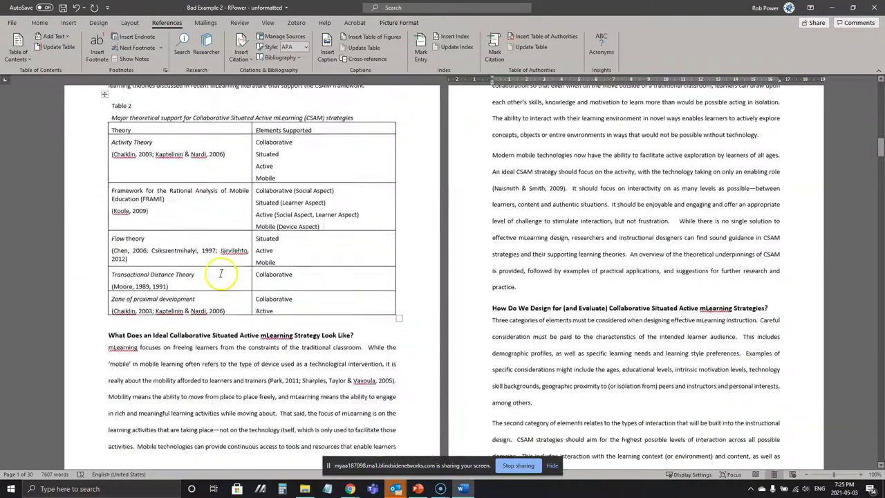
pyautogui.scroll(-15, 221, 273)
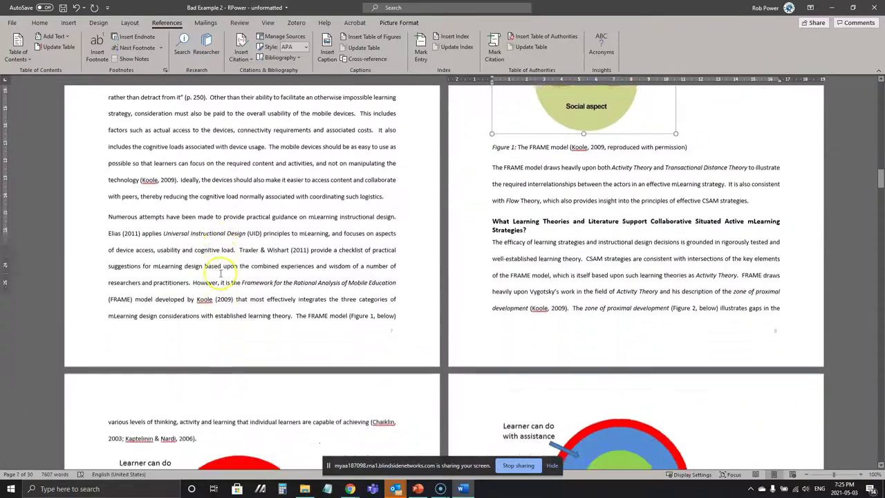
pyautogui.scroll(-15, 220, 276)
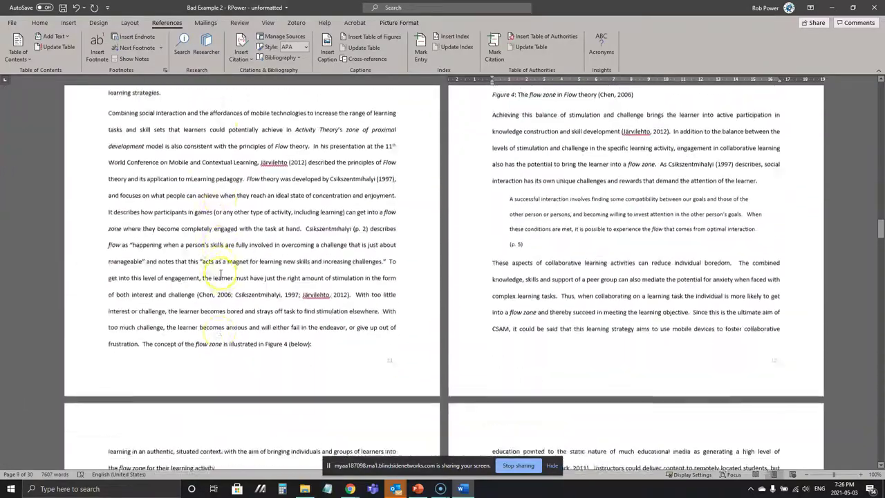
pyautogui.scroll(20, 220, 275)
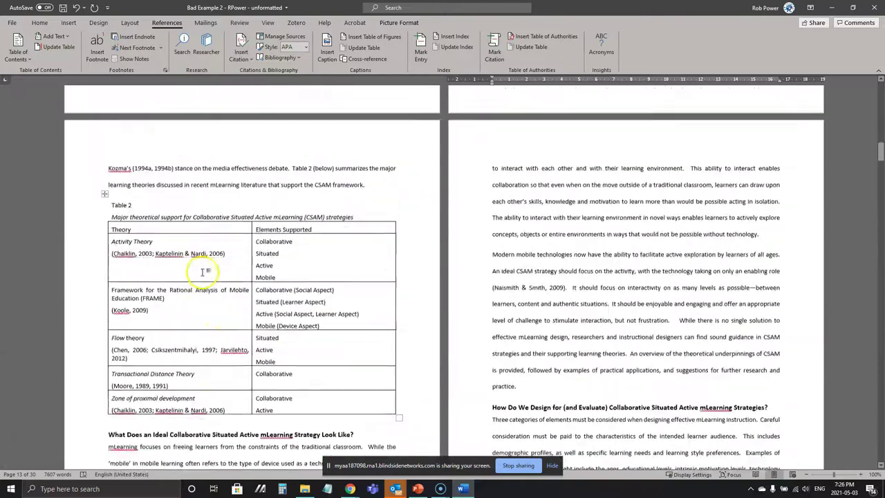
pyautogui.scroll(1, 200, 273)
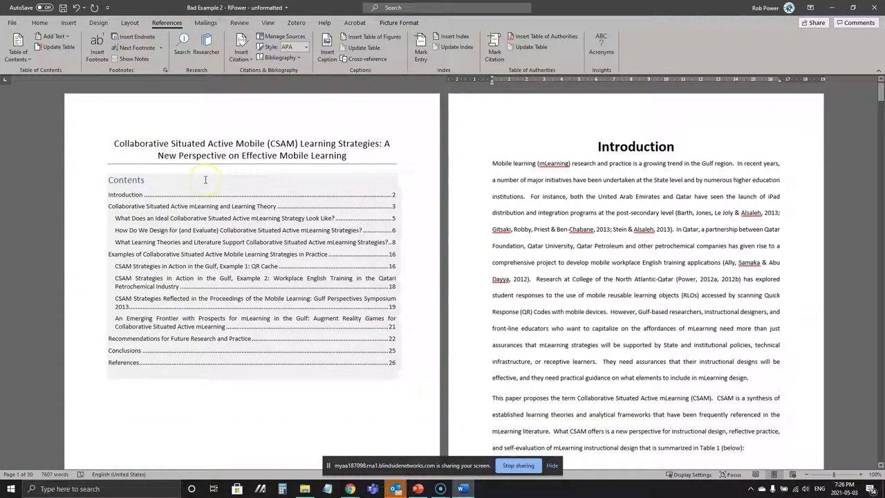
pyautogui.moveTo(113, 143)
pyautogui.mouseDown()
pyautogui.moveTo(292, 142)
pyautogui.moveTo(356, 156)
pyautogui.mouseUp()
pyautogui.click(519, 178)
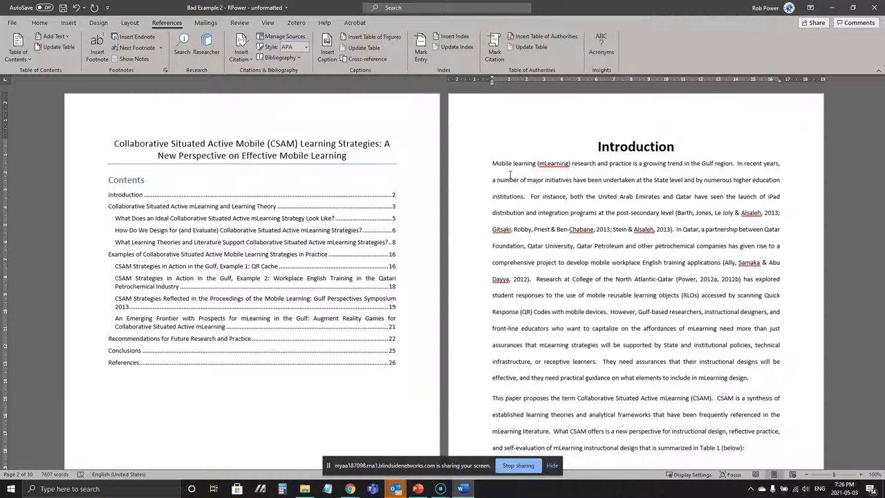
# Step: Save the document as an Adobe PDF in the May 3 folder, removing "- unformatted" from the file name
pyautogui.click(11, 23)
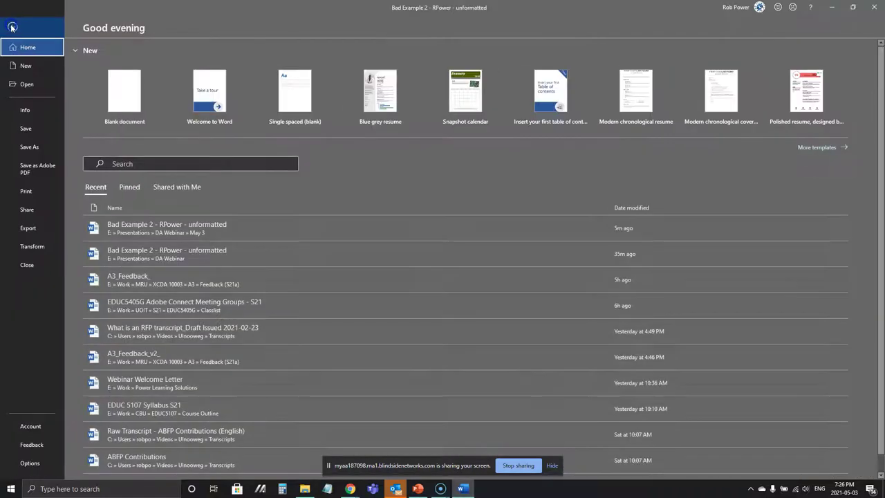
pyautogui.click(39, 166)
pyautogui.click(468, 278)
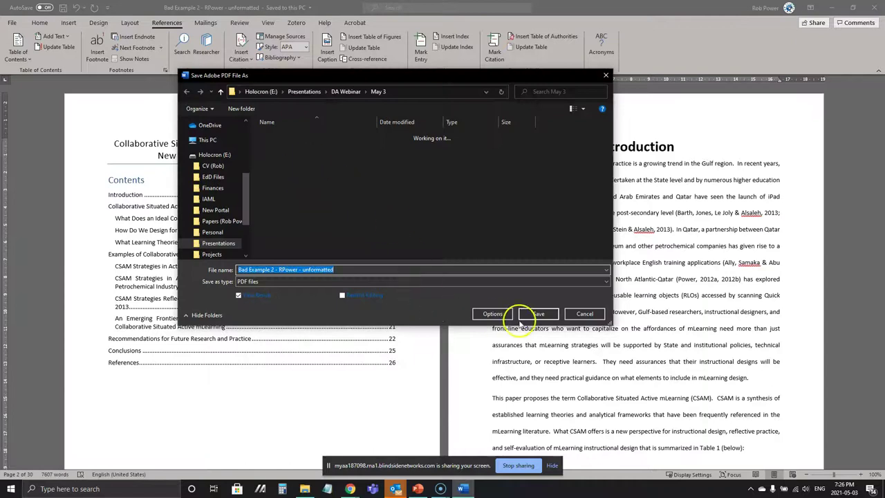
pyautogui.click(323, 269)
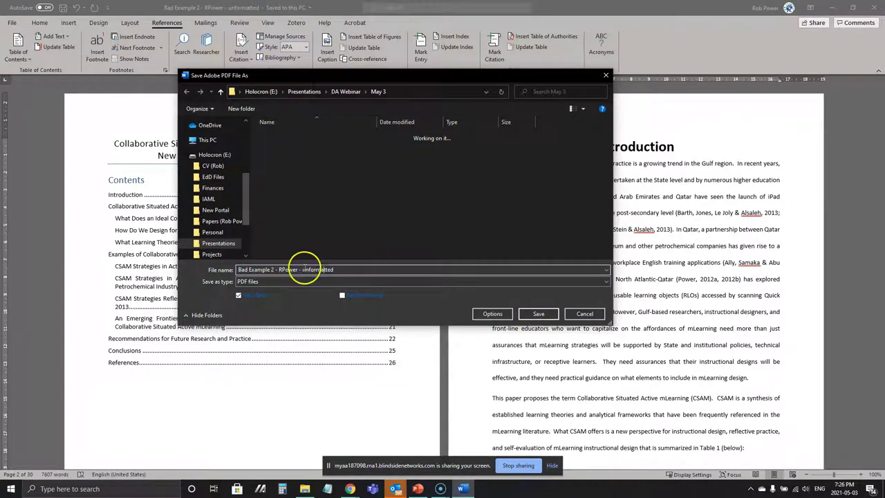
pyautogui.moveTo(302, 270); pyautogui.dragTo(366, 273)
pyautogui.press('BackSpace')
pyautogui.press('BackSpace')
pyautogui.press('BackSpace')
pyautogui.press('BackSpace')
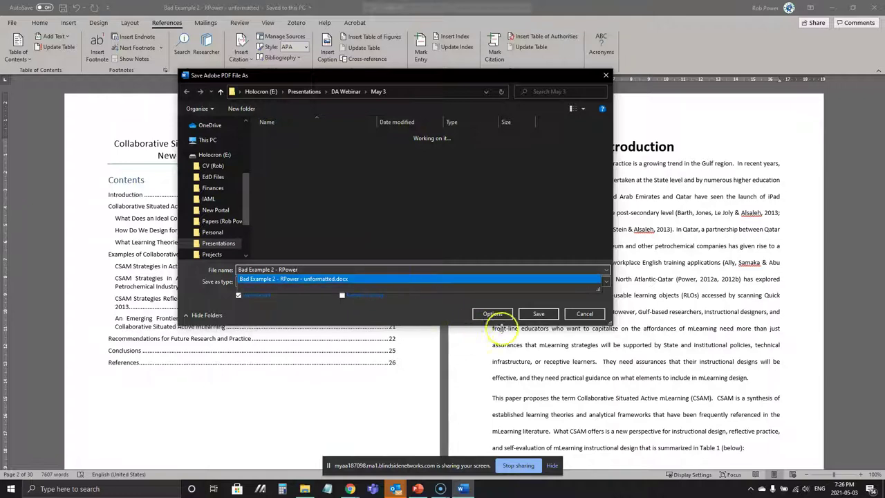
pyautogui.click(539, 315)
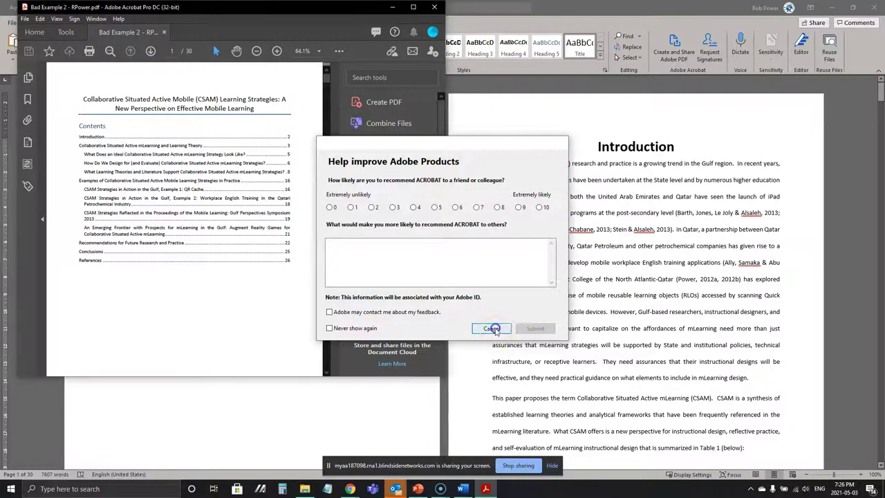
# Step: Dismiss the Acrobat feedback survey, maximize the exported PDF at 150% zoom, and examine its table of contents
pyautogui.click(491, 328)
pyautogui.click(413, 7)
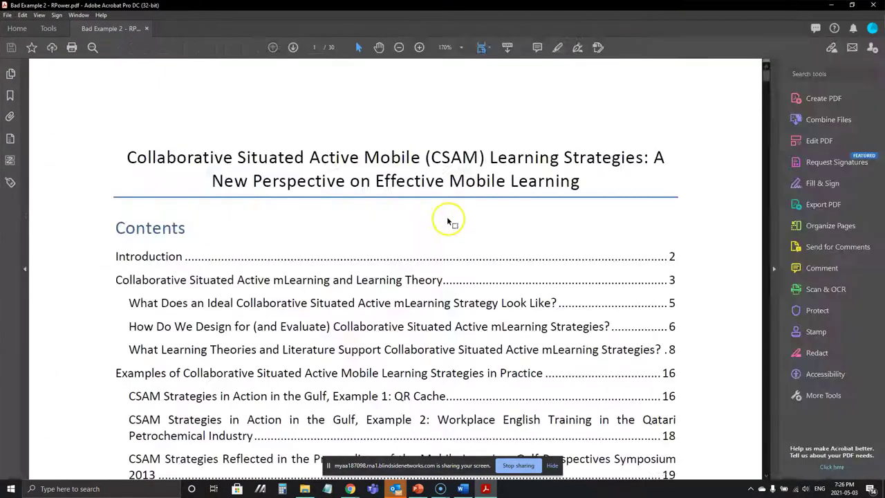
pyautogui.click(400, 48)
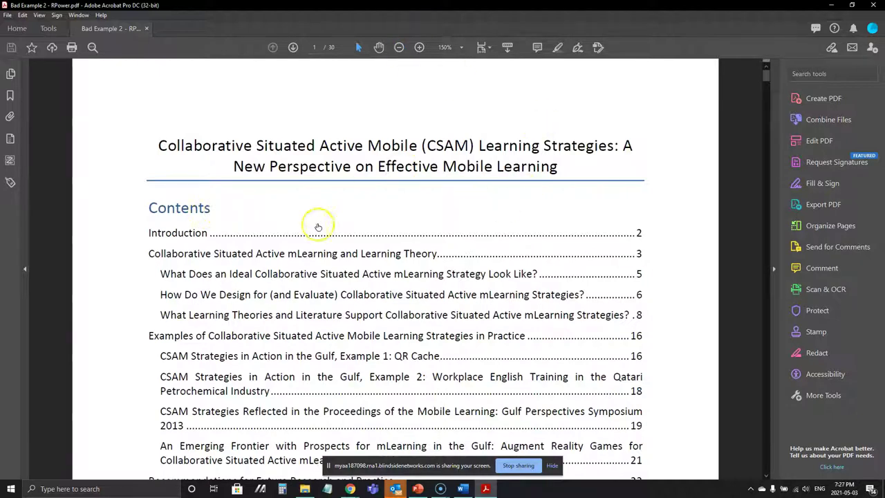
pyautogui.scroll(-3, 337, 233)
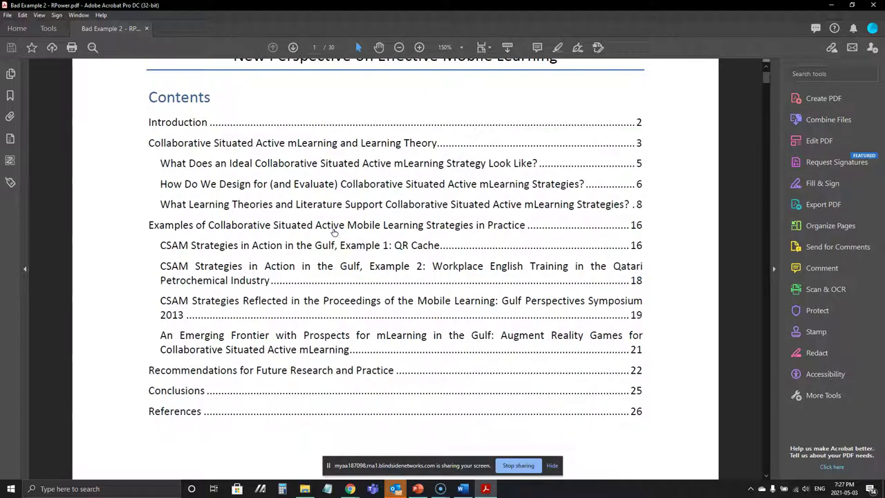
pyautogui.scroll(3, 334, 232)
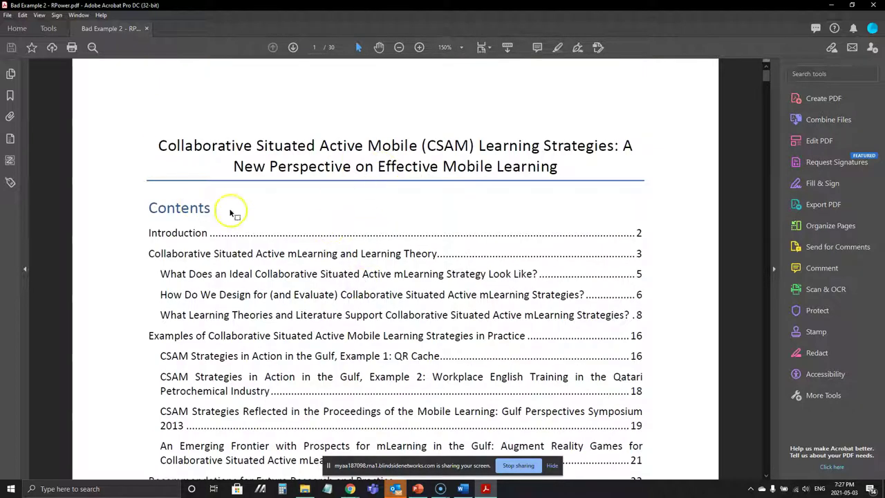
# Step: Show the PDF's bookmarks and examine the heading and subheading entries in them
pyautogui.click(10, 95)
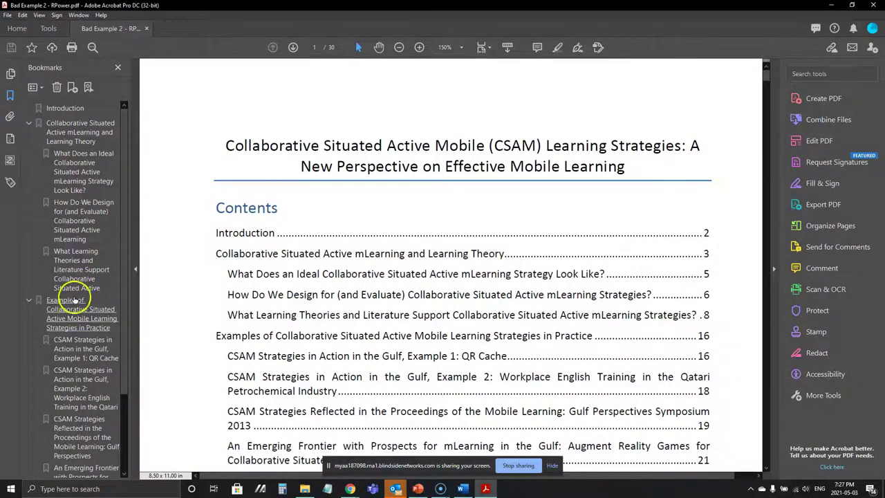
pyautogui.scroll(-3, 58, 321)
pyautogui.scroll(3, 58, 321)
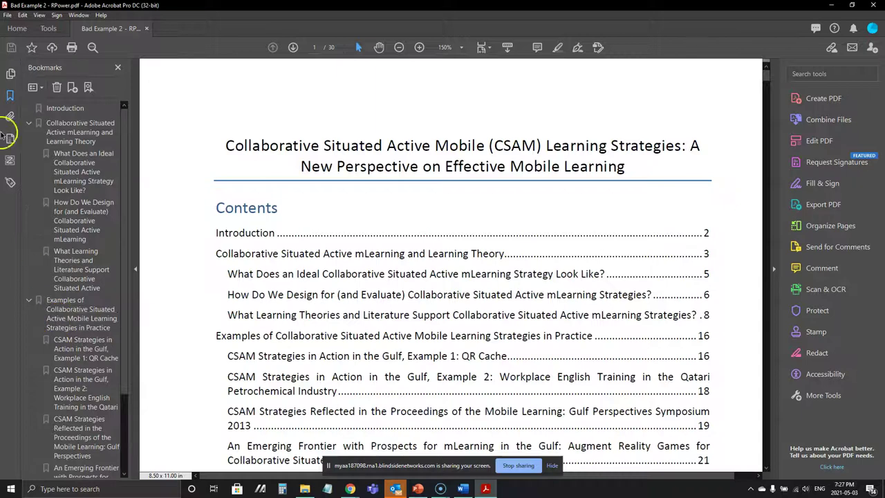
# Step: Hide the bookmarks and review the PDF's title and table of contents on the first page
pyautogui.click(11, 98)
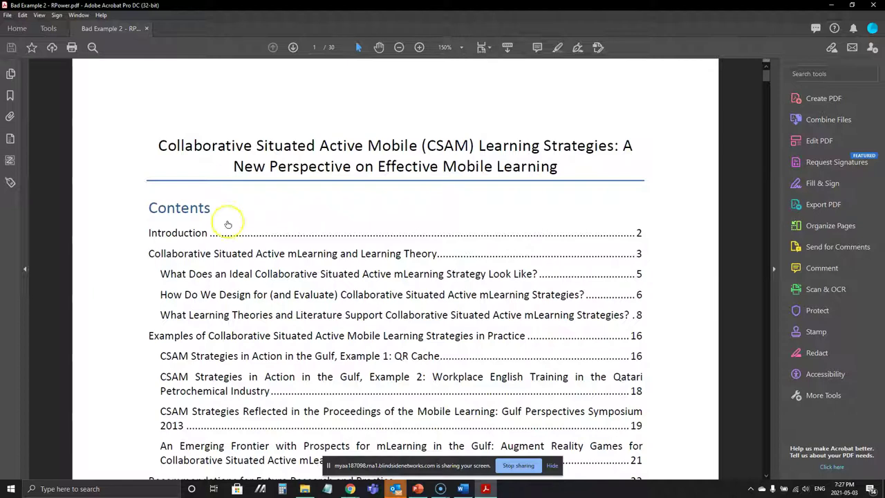
pyautogui.moveTo(159, 146); pyautogui.dragTo(557, 165)
pyautogui.scroll(-4, 353, 232)
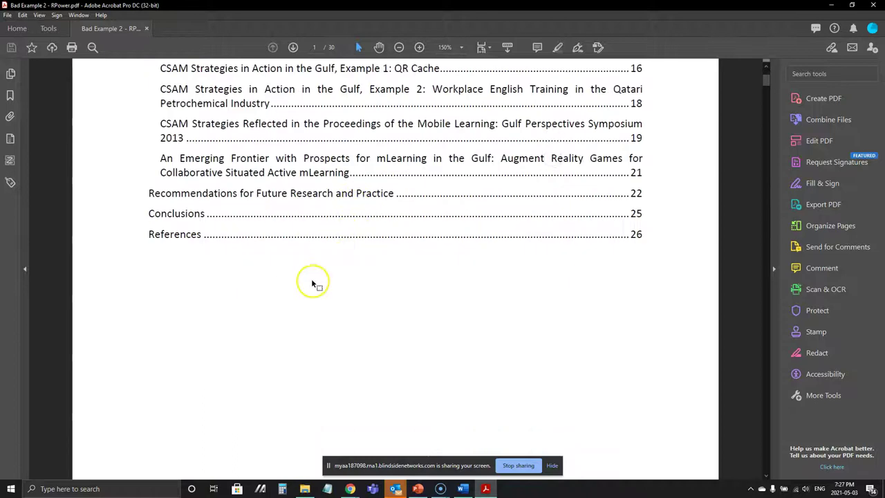
pyautogui.scroll(4, 325, 276)
pyautogui.click(139, 114)
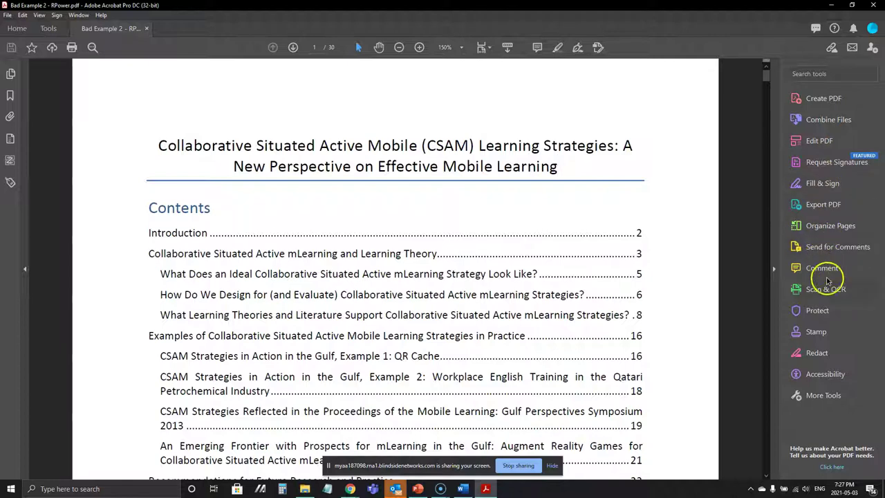
# Step: Run a full accessibility check on all pages of the PDF with the default report and checking options
pyautogui.click(813, 374)
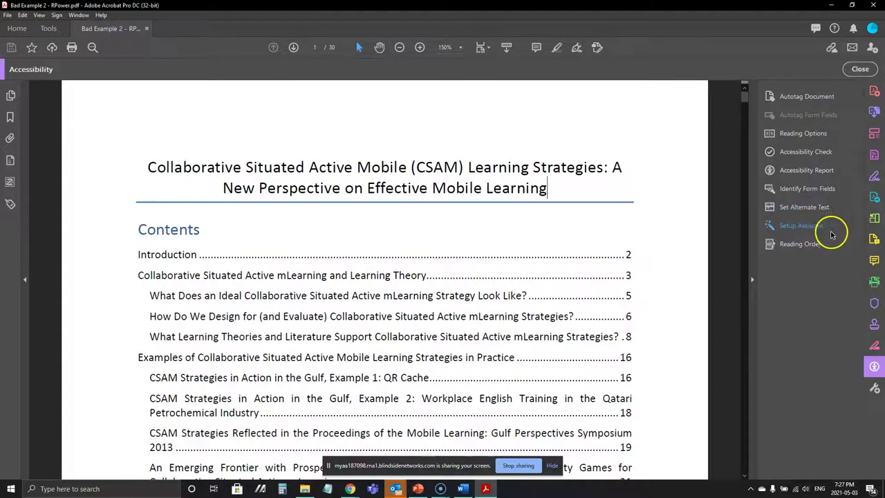
pyautogui.click(802, 152)
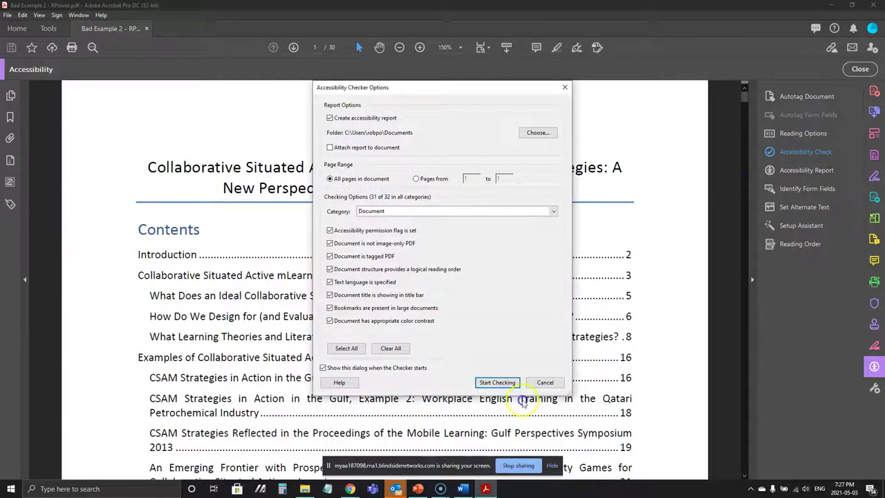
pyautogui.click(496, 382)
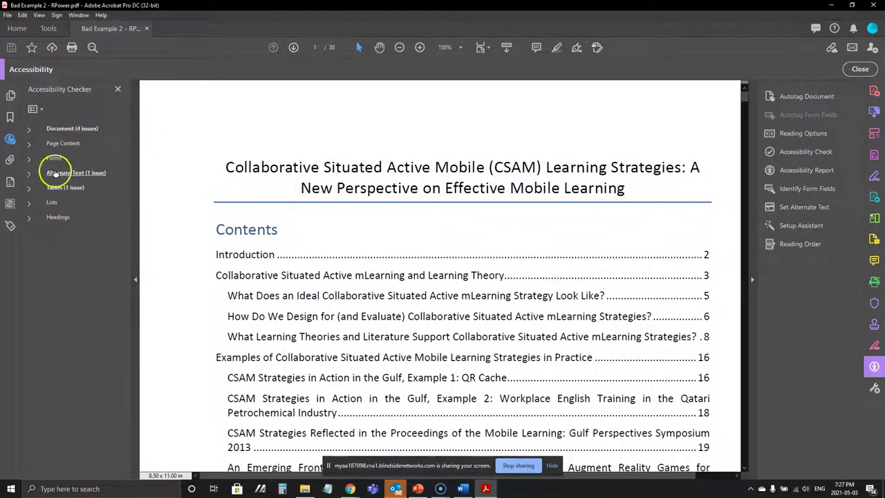
# Step: Examine the Document results of the check, including the accessibility permission flag, image-only PDF and tagged PDF rules
pyautogui.click(28, 129)
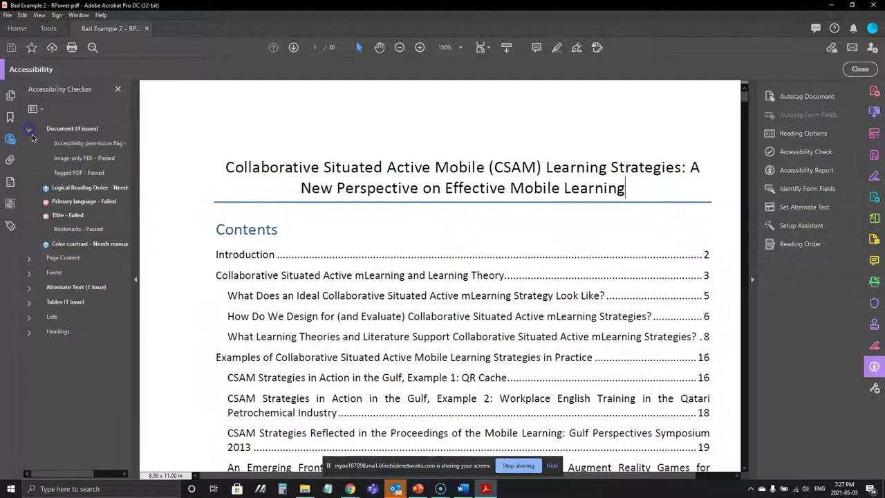
pyautogui.click(87, 144)
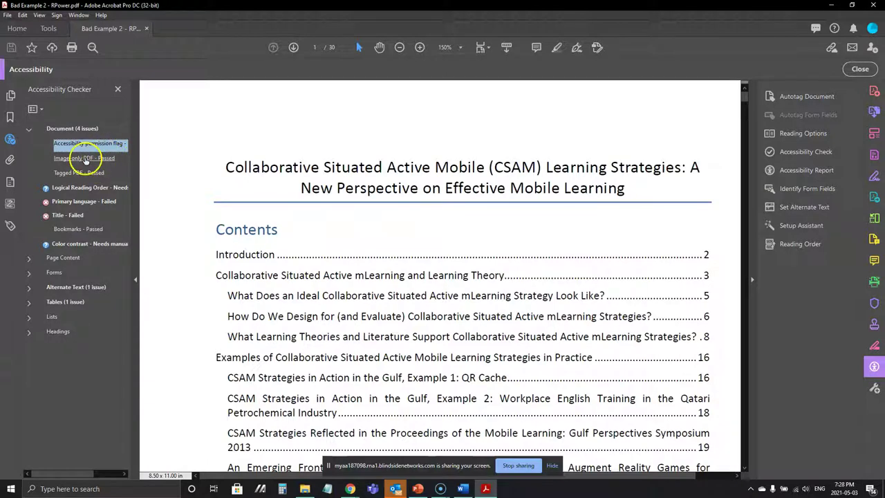
pyautogui.click(85, 159)
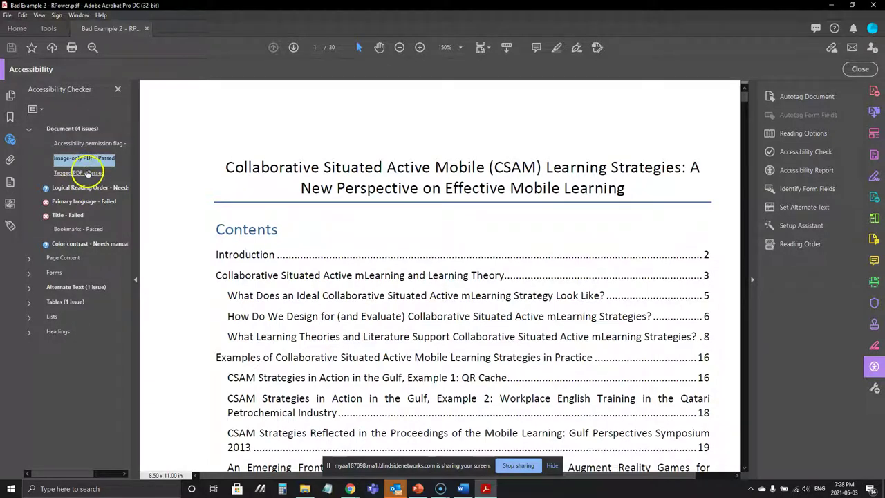
pyautogui.click(88, 172)
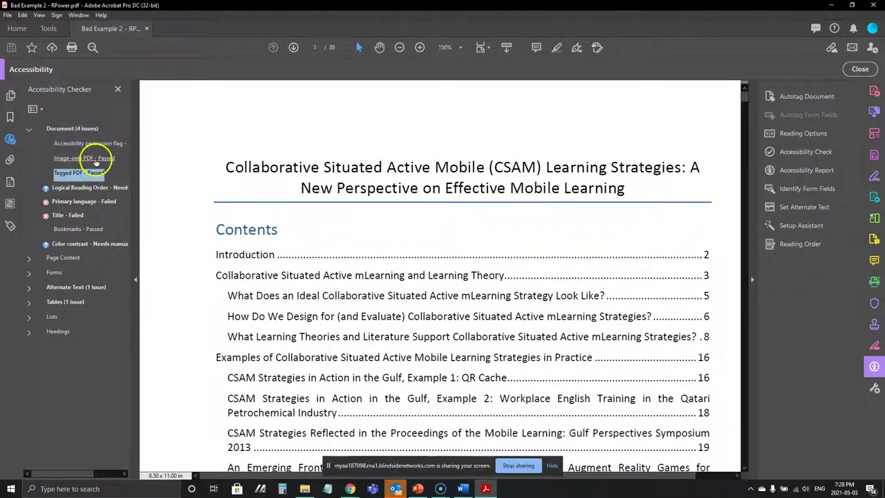
# Step: Fix the Primary language rule by setting the PDF's reading language to English
pyautogui.click(79, 201)
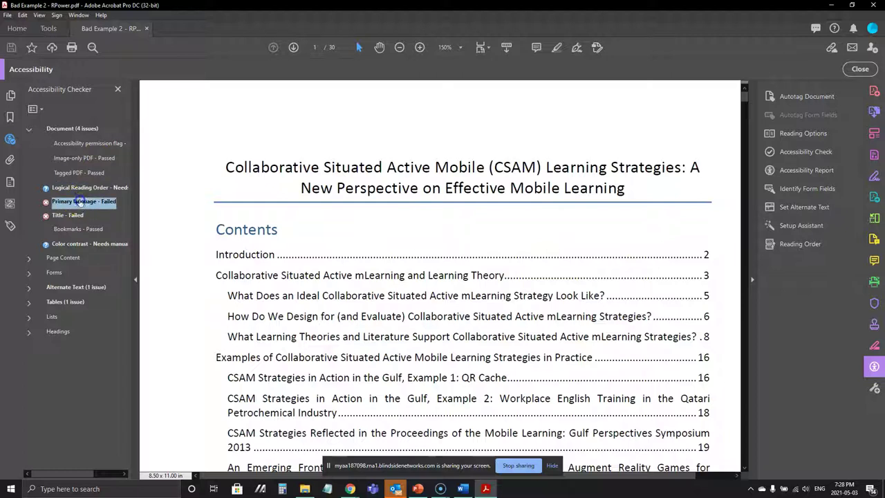
pyautogui.rightClick(88, 201)
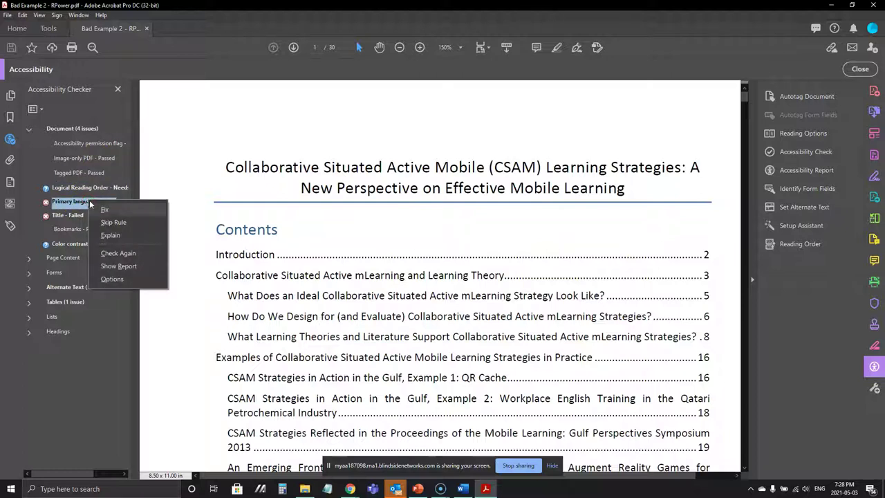
pyautogui.click(105, 208)
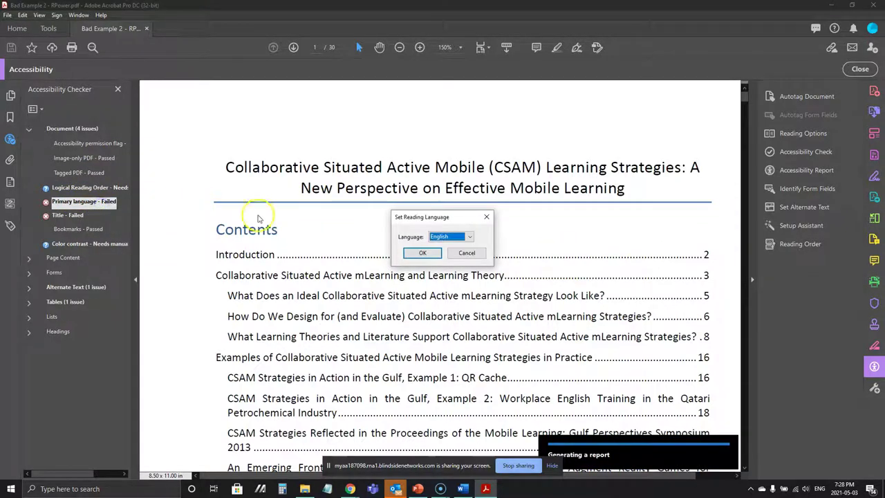
pyautogui.click(419, 254)
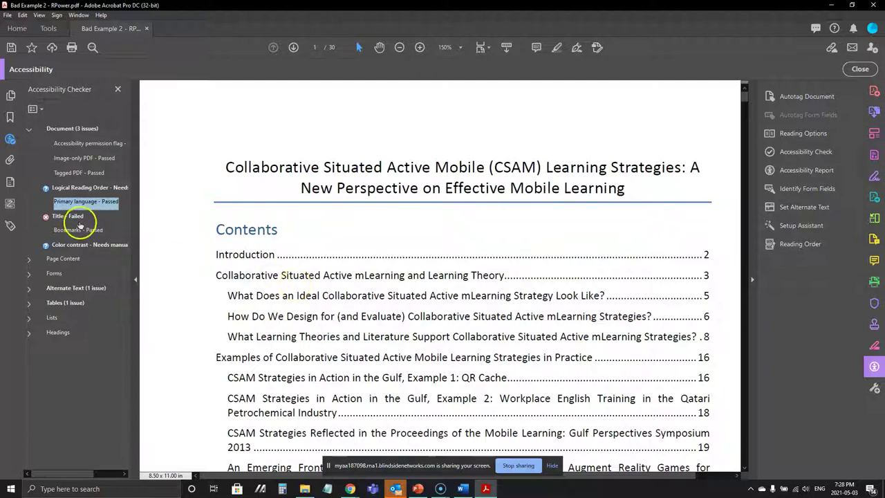
# Step: Fix the Title rule by setting the document title to "Bad Example" instead of leaving it as is
pyautogui.click(76, 218)
pyautogui.rightClick(76, 219)
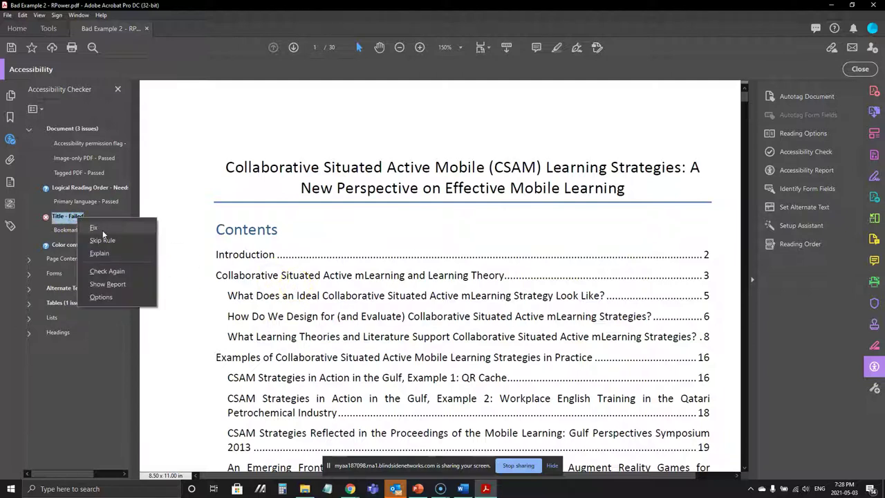
pyautogui.click(101, 228)
pyautogui.click(408, 184)
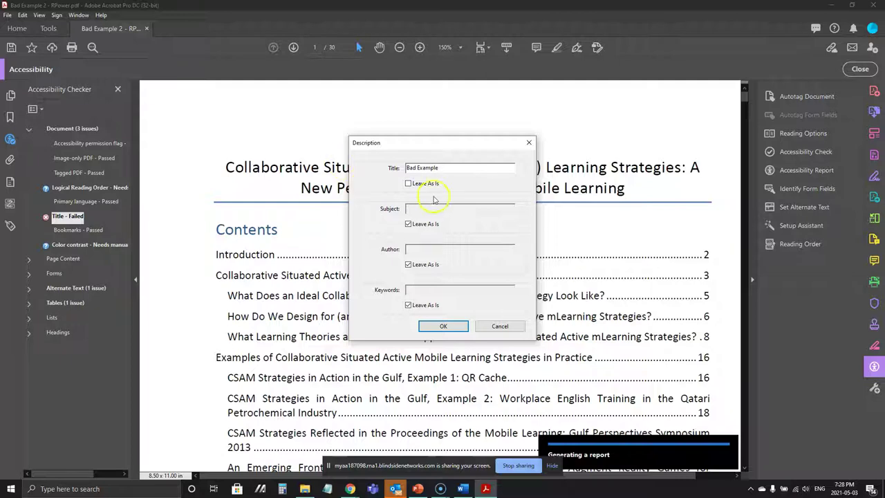
pyautogui.write('Bad Example')
pyautogui.click(449, 326)
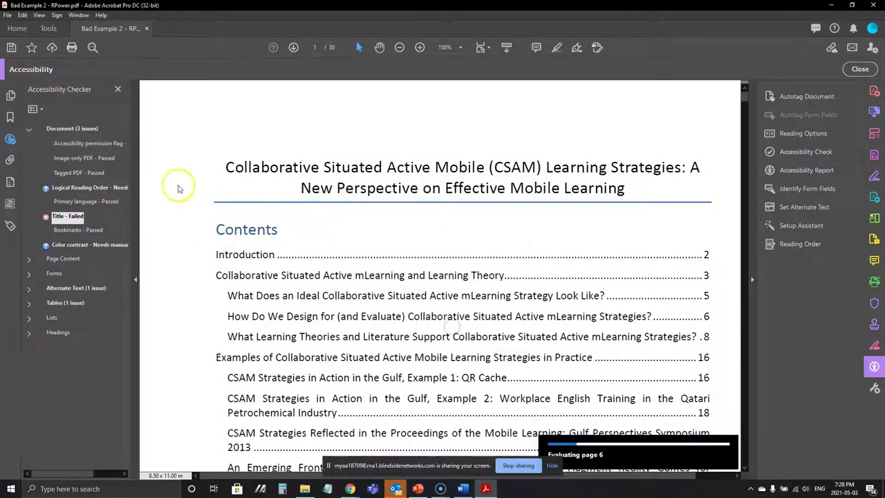
# Step: Mark the Color contrast rule as passed after the manual check
pyautogui.click(97, 247)
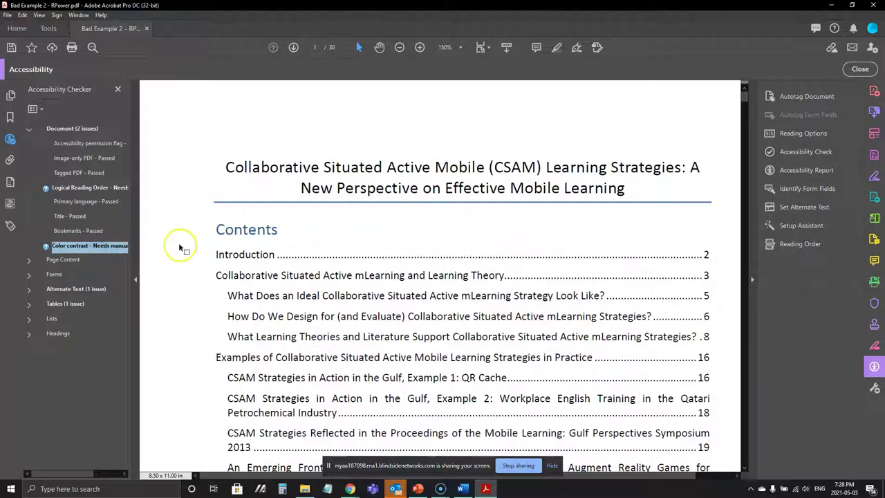
pyautogui.rightClick(112, 251)
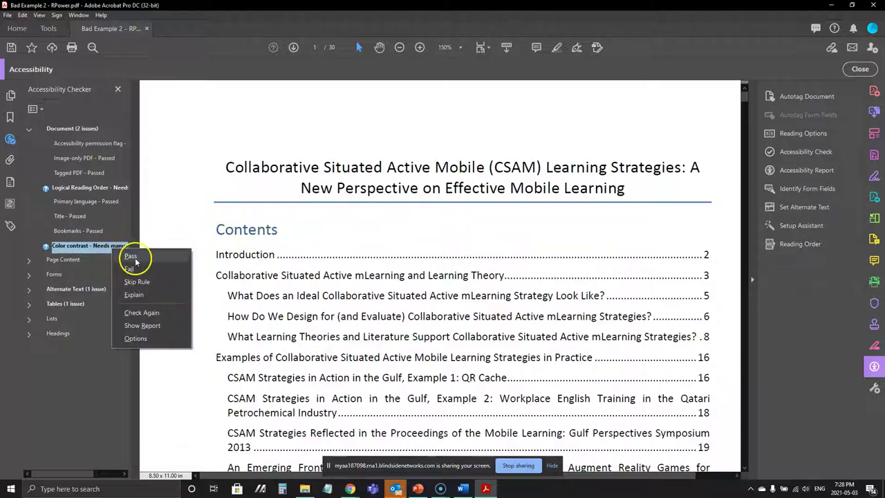
pyautogui.click(131, 257)
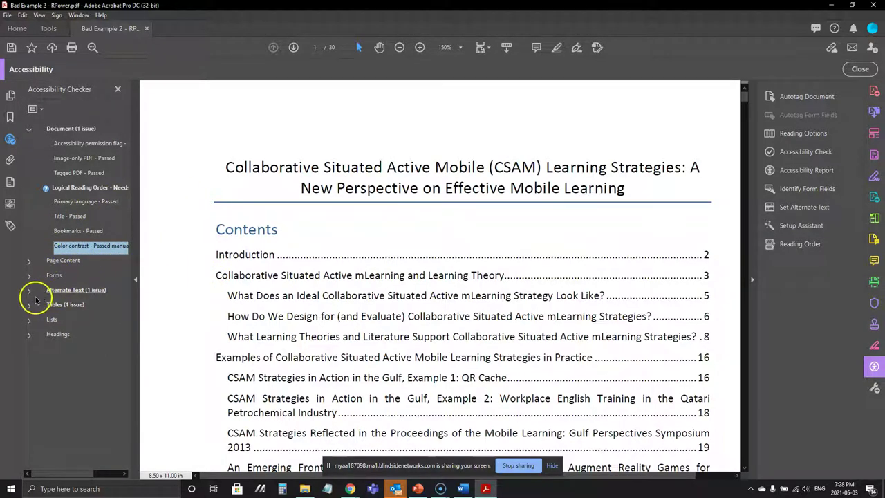
# Step: Examine the Alternate Text results, viewing each flagged figure from Figure 1 to Figure 5 in the document
pyautogui.click(74, 291)
pyautogui.click(29, 291)
pyautogui.click(71, 304)
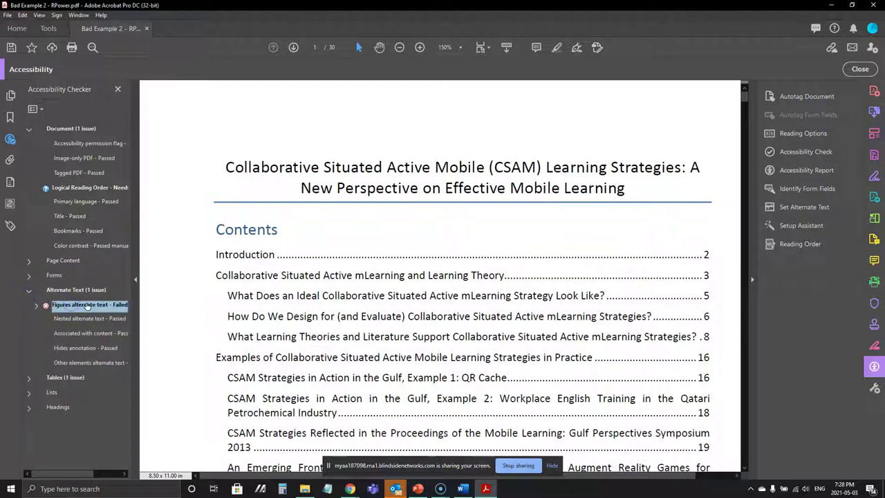
pyautogui.click(37, 305)
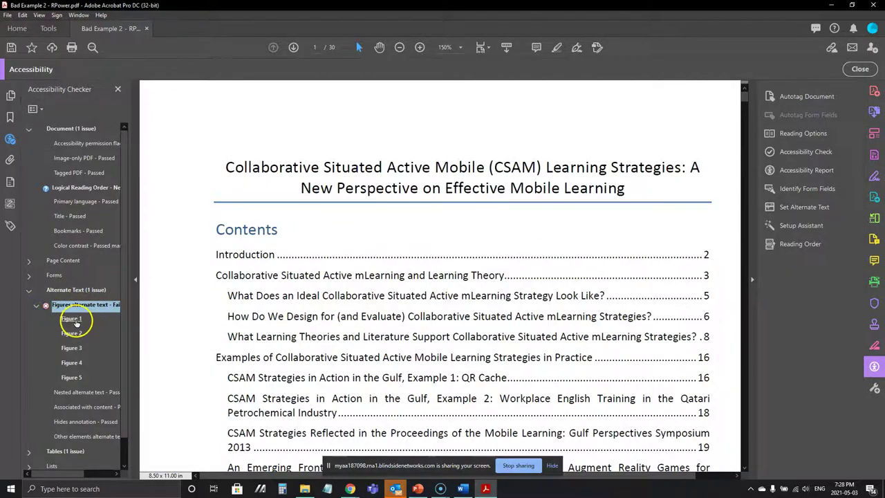
pyautogui.click(71, 318)
pyautogui.click(72, 333)
pyautogui.click(71, 347)
pyautogui.click(71, 362)
pyautogui.click(71, 376)
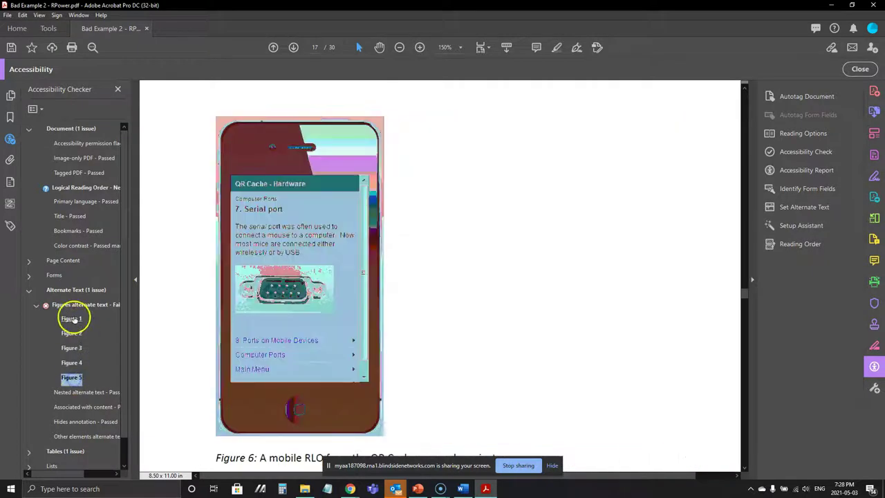
pyautogui.click(73, 319)
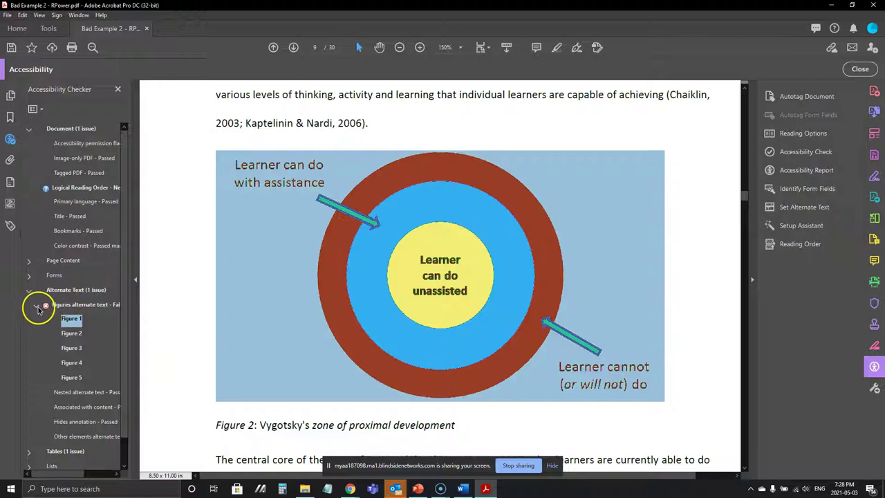
pyautogui.click(37, 307)
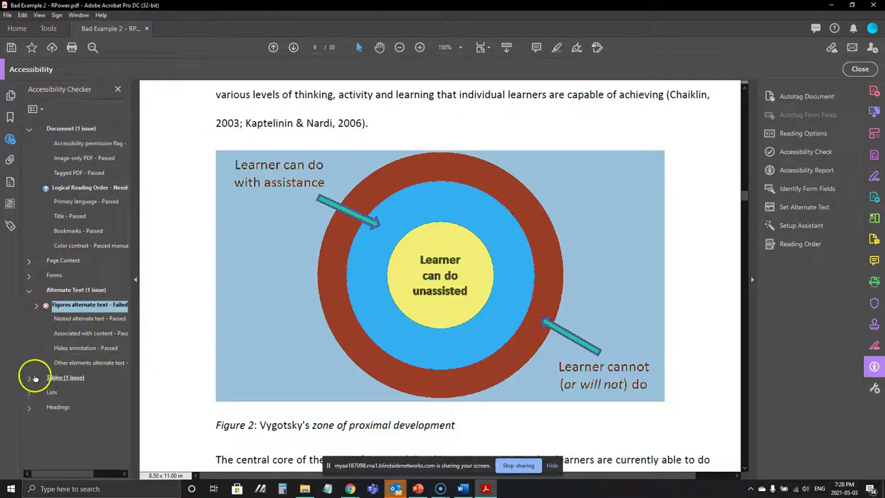
# Step: Examine the Tables results, including TH and TD, both elements flagged under Regularity, and the Summary rule
pyautogui.click(34, 378)
pyautogui.click(69, 378)
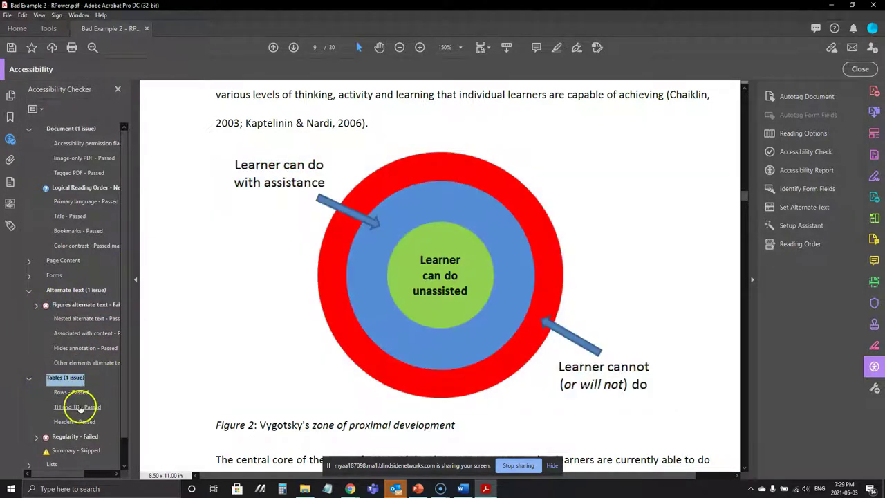
pyautogui.click(77, 407)
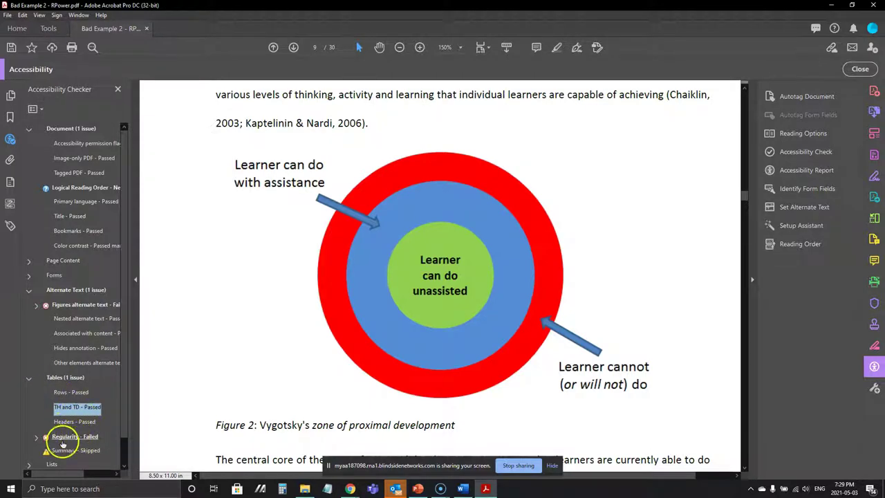
pyautogui.click(62, 438)
pyautogui.click(36, 437)
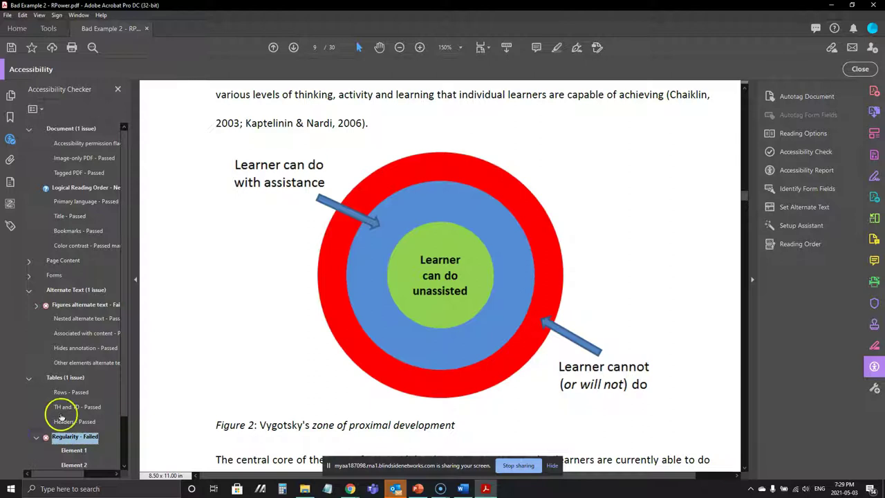
pyautogui.scroll(-1, 61, 415)
pyautogui.click(74, 400)
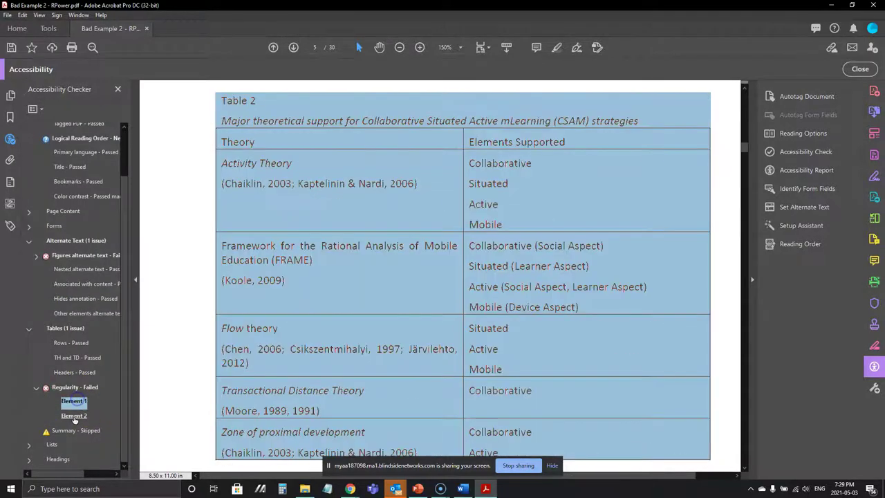
pyautogui.click(74, 416)
pyautogui.click(74, 401)
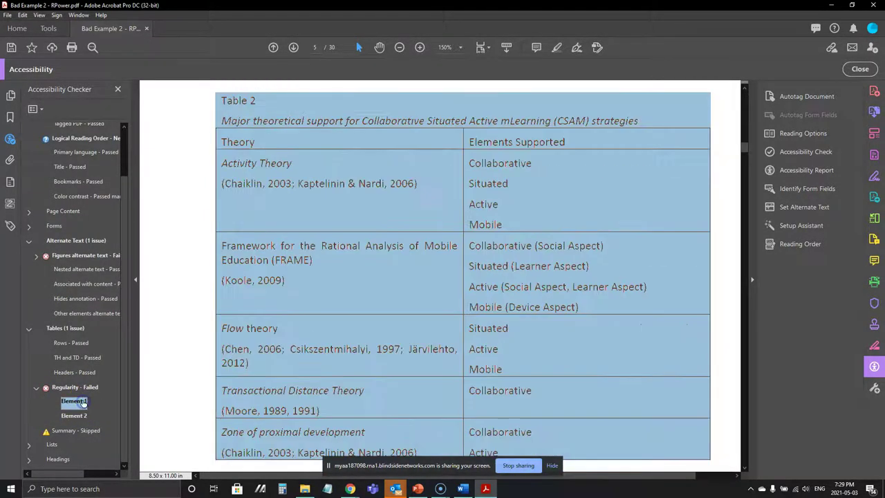
pyautogui.click(74, 416)
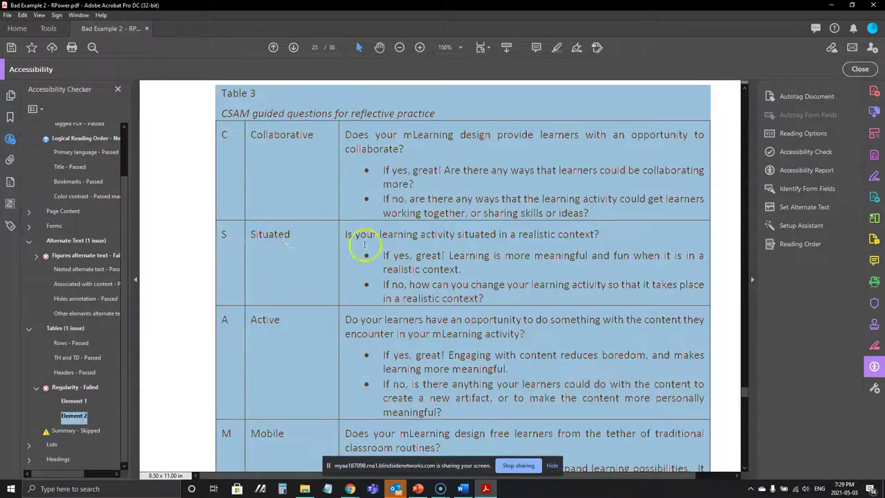
pyautogui.click(43, 390)
pyautogui.click(76, 431)
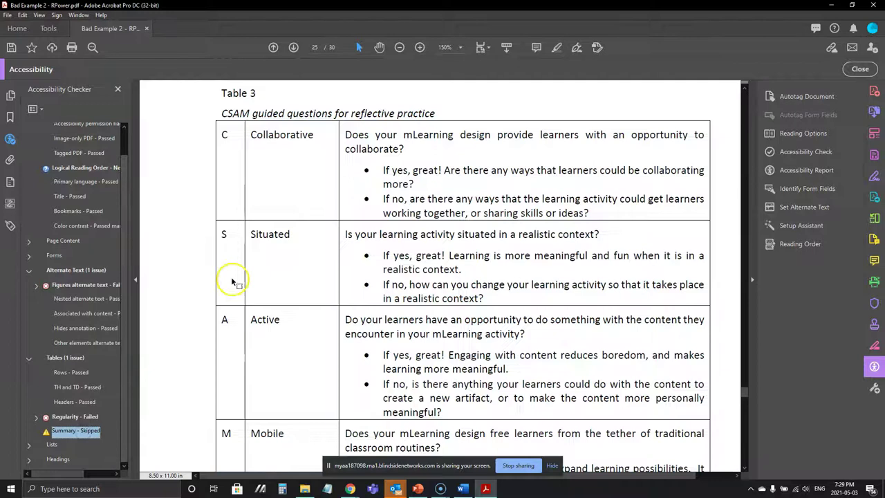
# Step: Close the accessibility check results and go back through the body pages before Table 3
pyautogui.scroll(10, 223, 277)
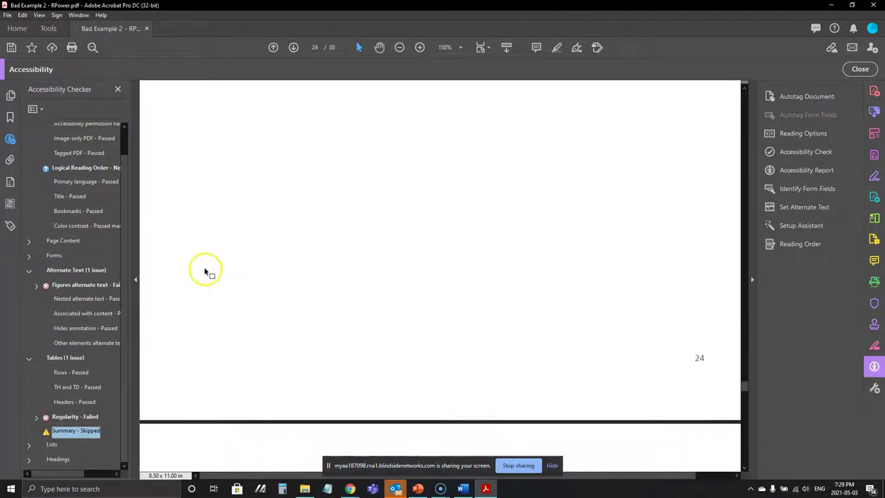
pyautogui.click(118, 93)
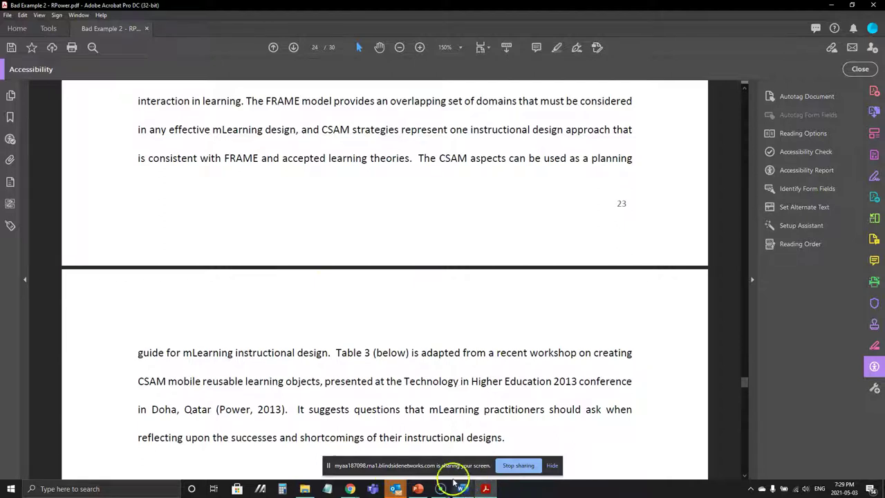
pyautogui.scroll(10, 289, 250)
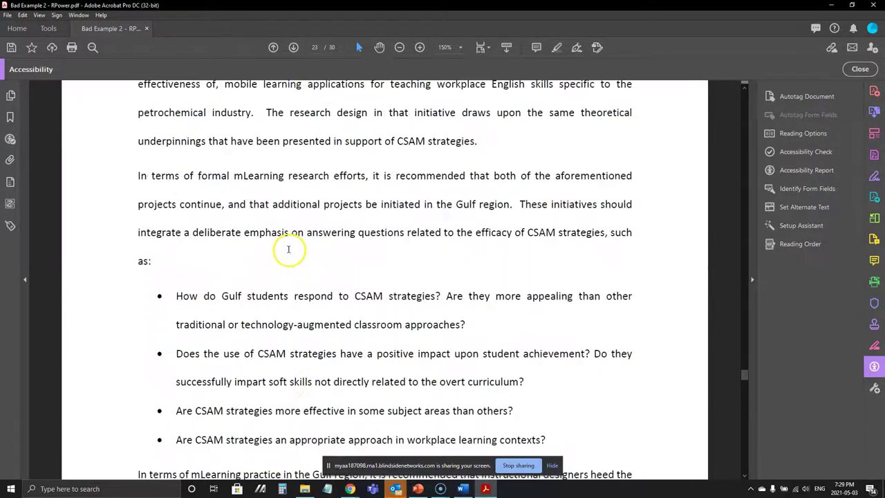
# Step: Return to the PDF's first page, close it without saving the changes, and close the unformatted Word document
pyautogui.scroll(3, 289, 250)
pyautogui.moveTo(743, 374); pyautogui.dragTo(744, 96)
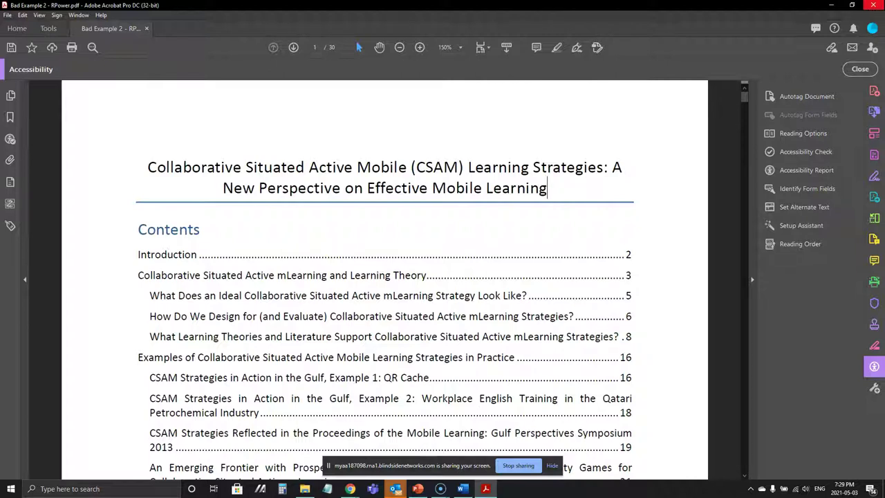
pyautogui.click(869, 4)
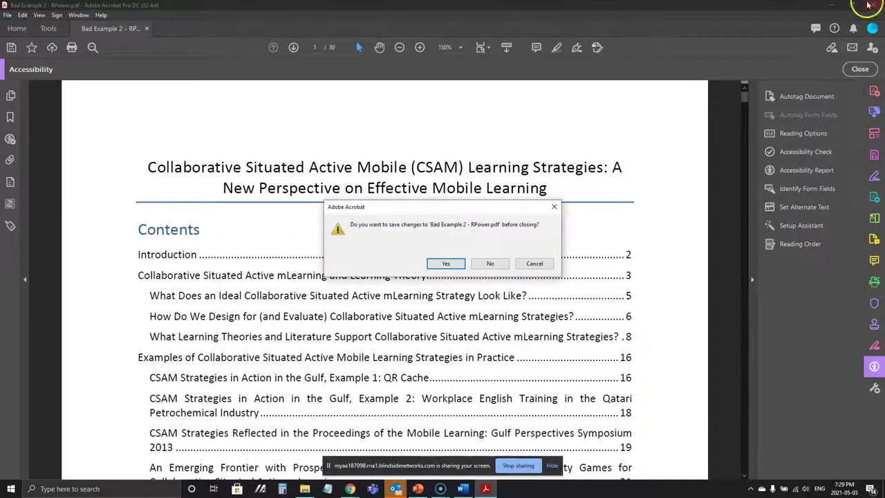
pyautogui.click(489, 264)
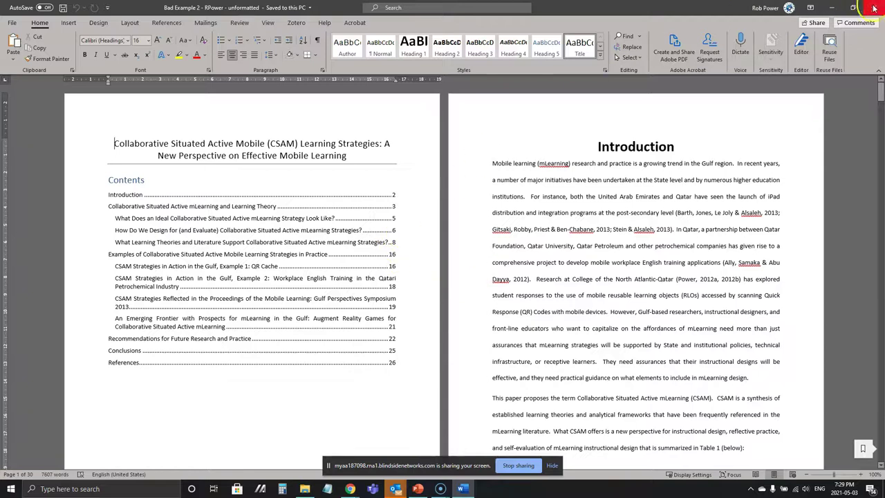
pyautogui.click(874, 7)
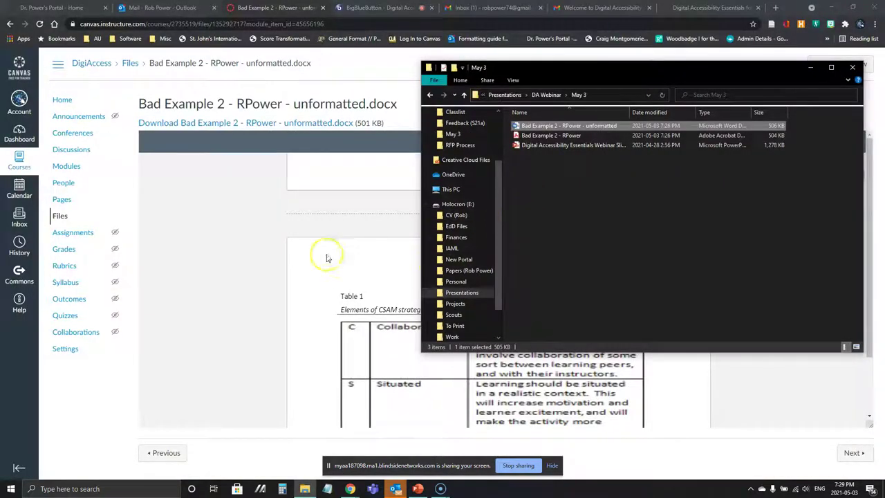
# Step: Switch to the Canvas course in Chrome and open the Making Documents More Accessible page
pyautogui.click(115, 405)
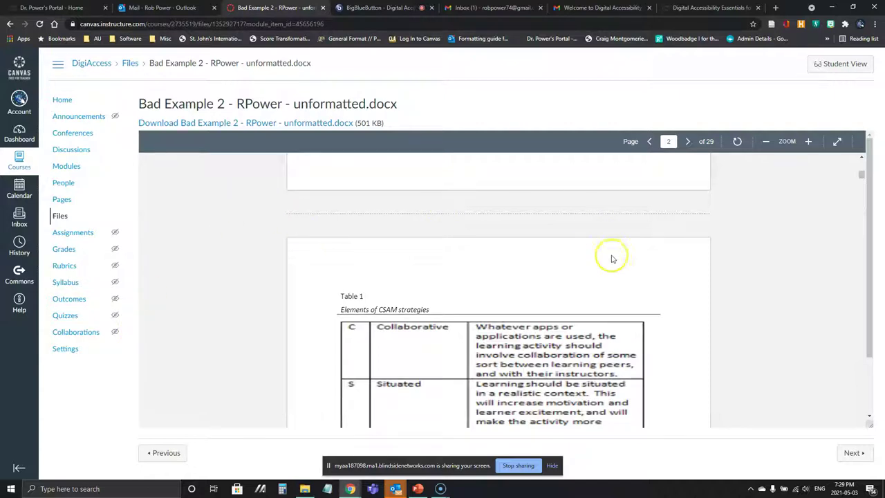
pyautogui.click(854, 452)
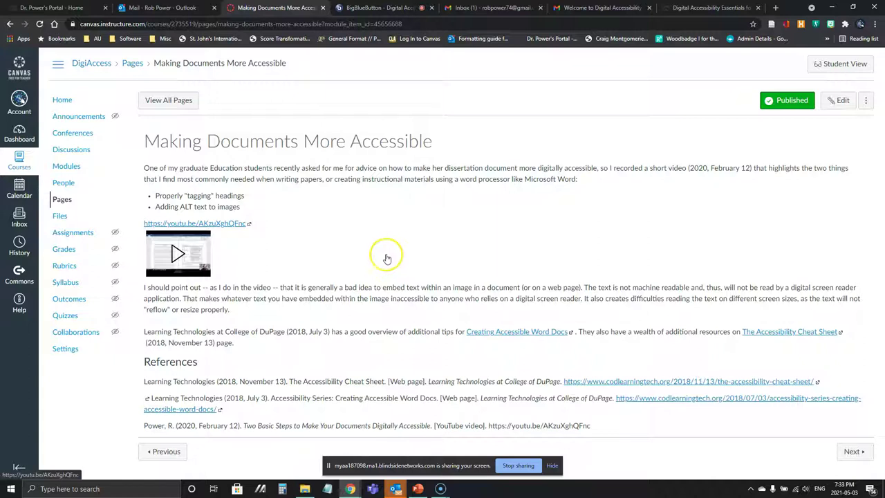
pyautogui.click(67, 166)
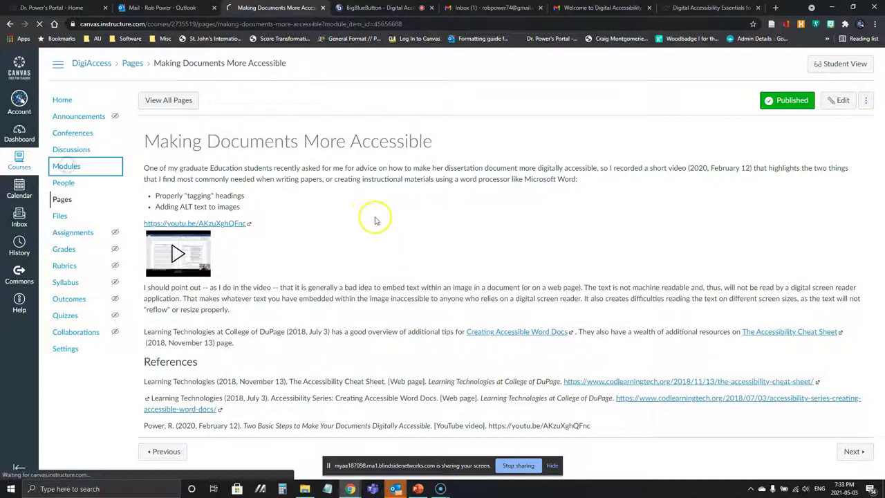
pyautogui.scroll(-2, 229, 209)
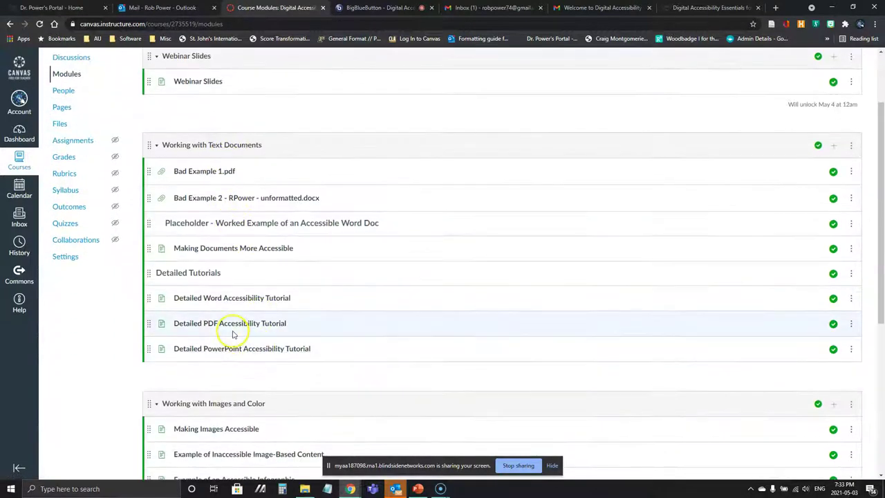
pyautogui.click(248, 250)
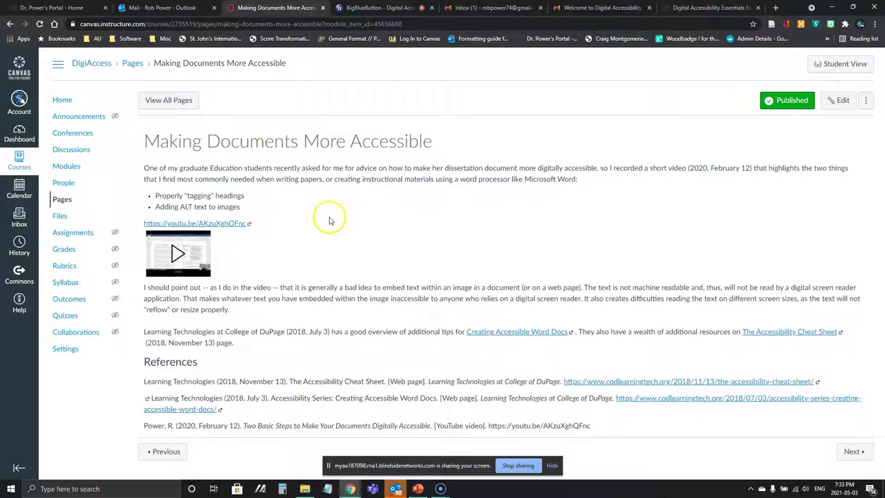
# Step: Go back to the course modules and open the Making Images Accessible page under Working with Images and Color
pyautogui.click(66, 166)
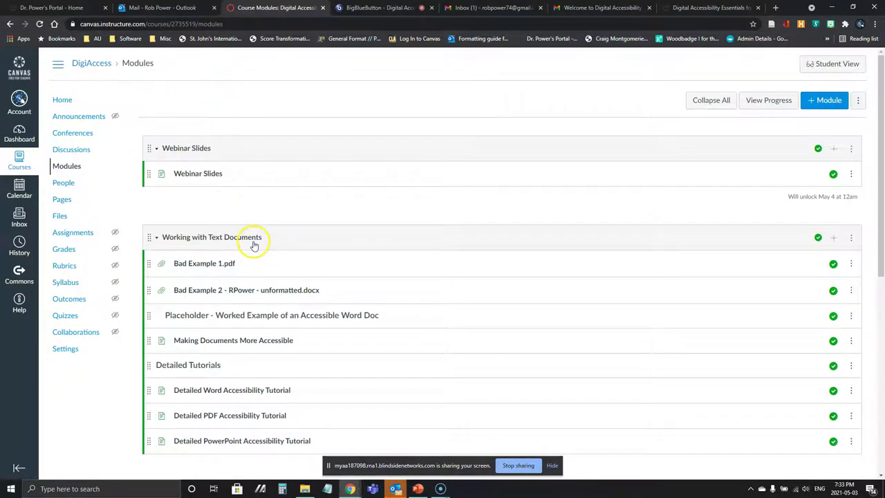
pyautogui.scroll(-2, 255, 237)
pyautogui.scroll(-2, 250, 235)
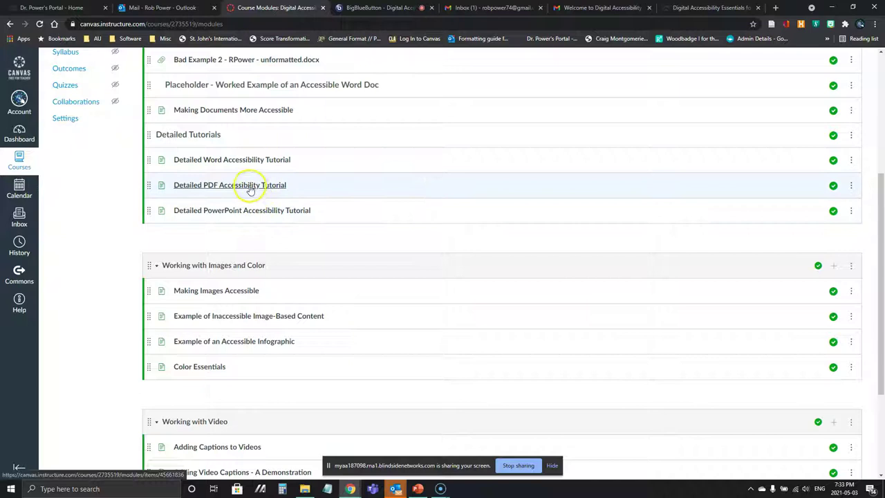
pyautogui.scroll(-2, 221, 201)
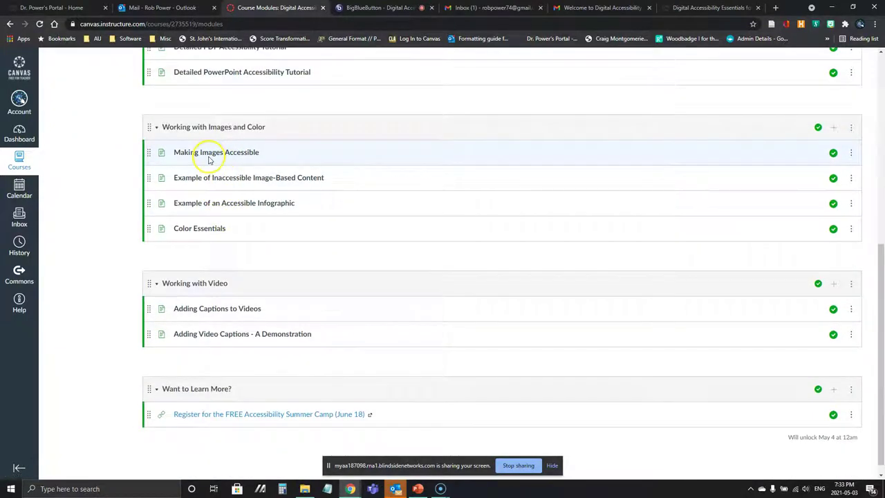
pyautogui.click(207, 153)
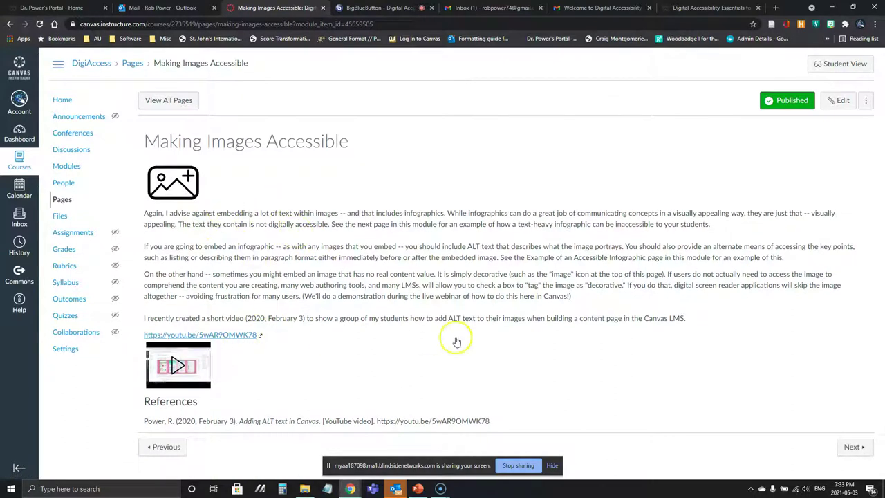
# Step: Open the Example of Inaccessible Image-Based Content page and examine the whole cheat sheet image, from its title to the Video Captions section
pyautogui.click(850, 447)
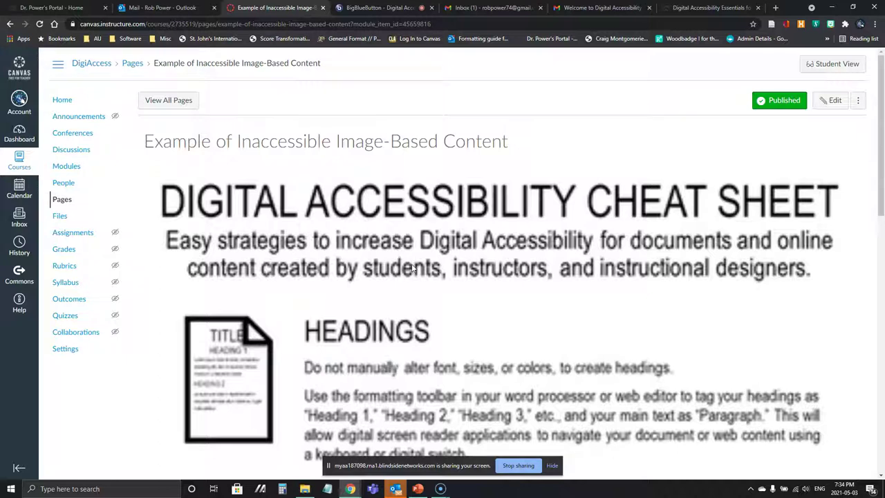
pyautogui.scroll(-9, 414, 268)
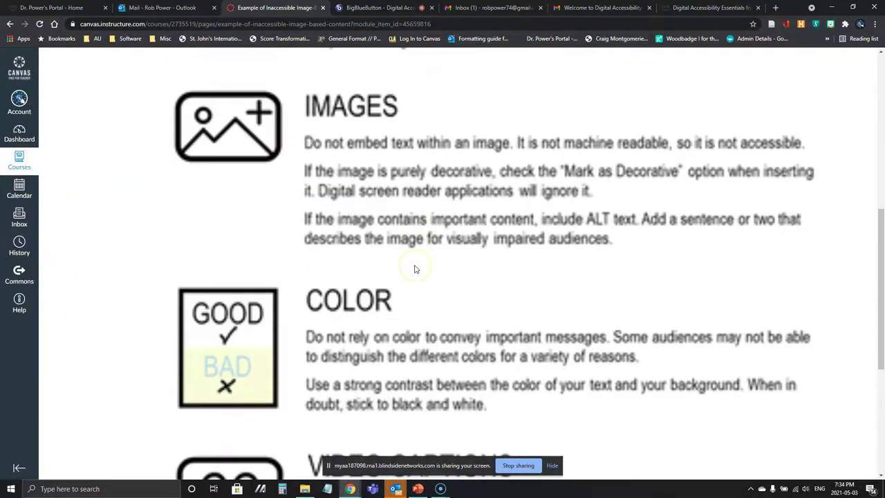
pyautogui.scroll(15, 415, 268)
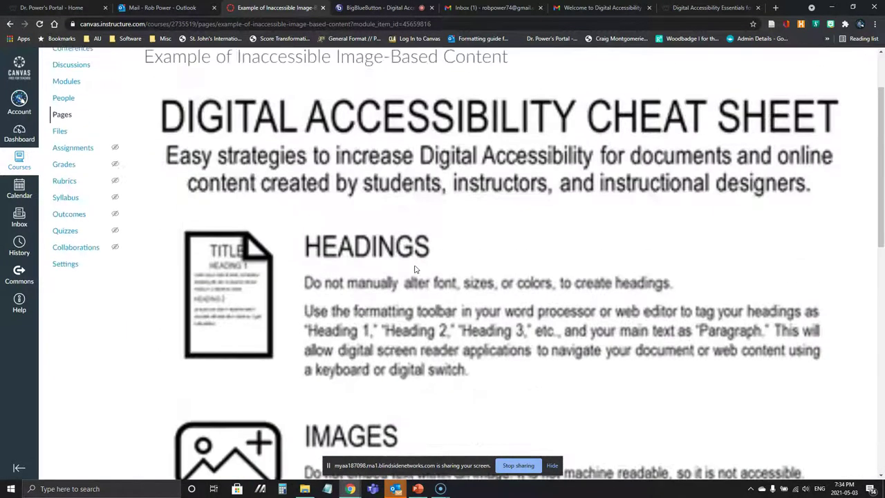
pyautogui.scroll(-3, 413, 271)
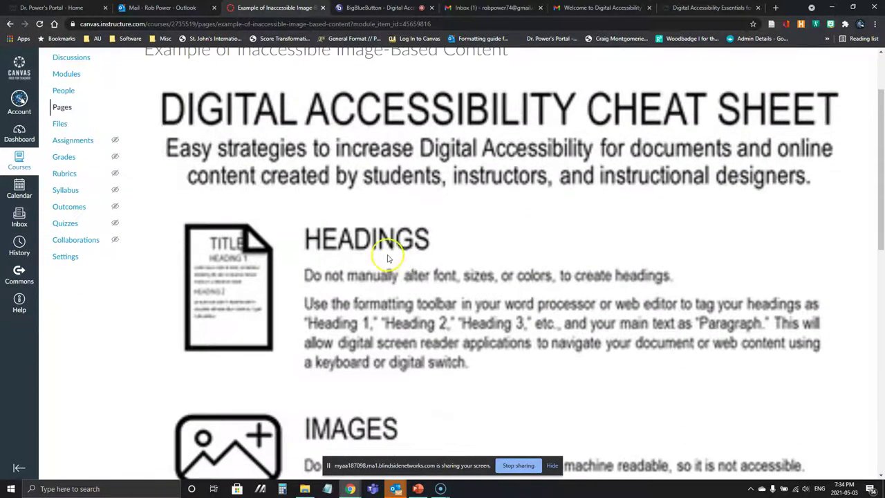
pyautogui.scroll(-16, 387, 258)
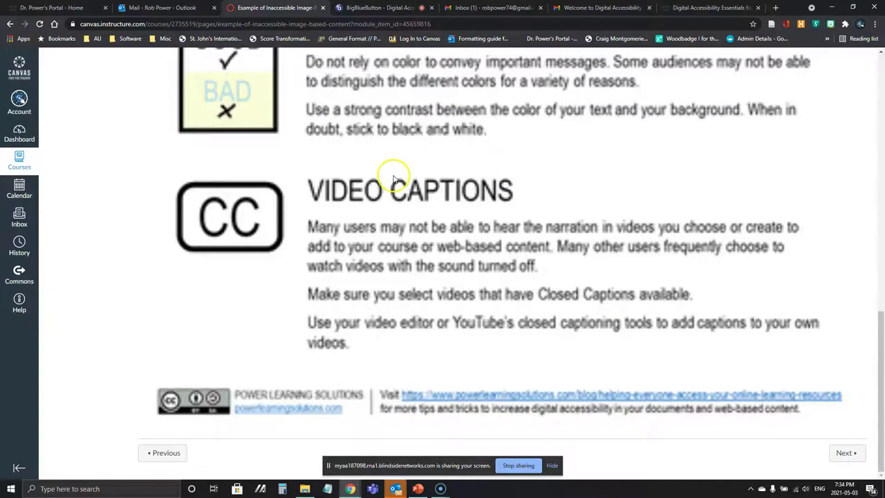
pyautogui.scroll(20, 393, 187)
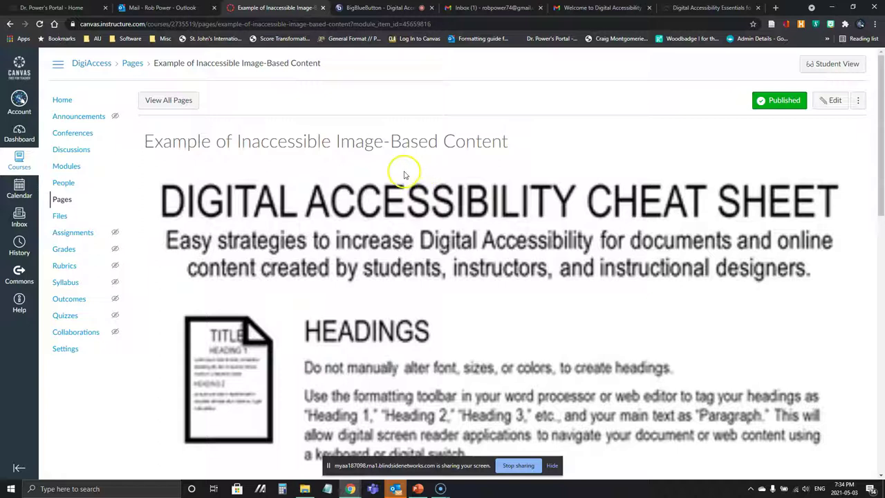
pyautogui.scroll(-2, 402, 181)
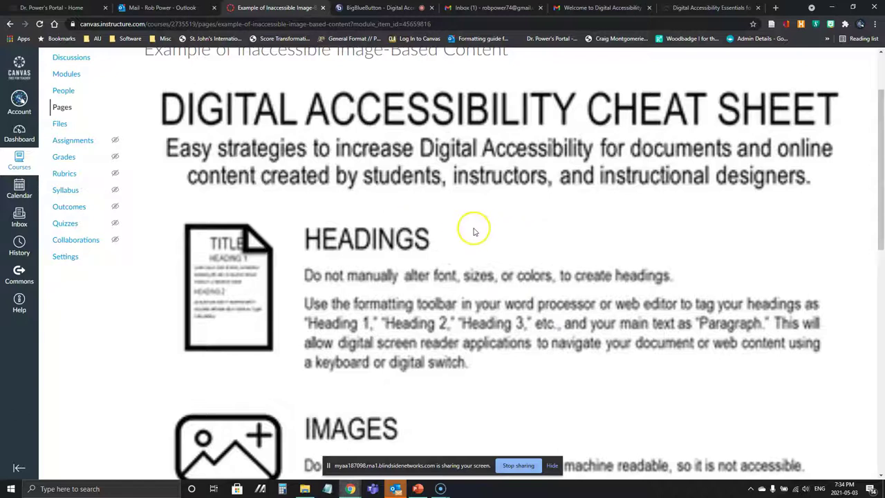
pyautogui.scroll(2, 429, 232)
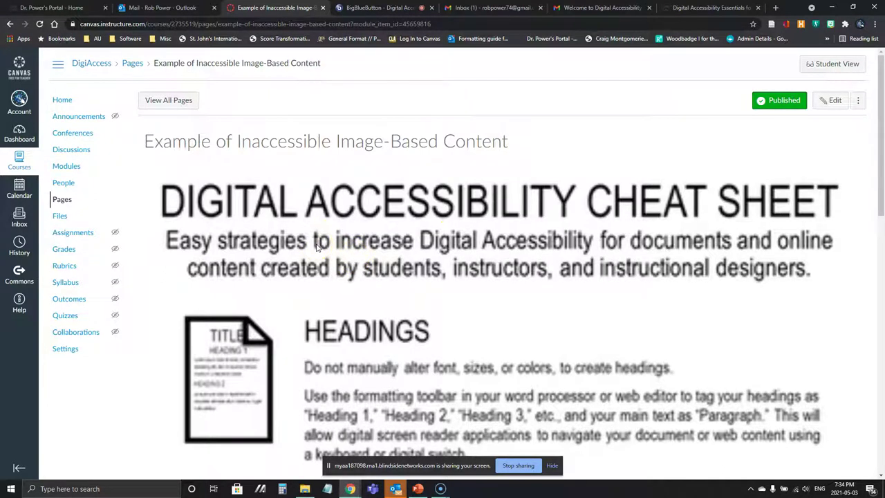
pyautogui.scroll(-3, 302, 253)
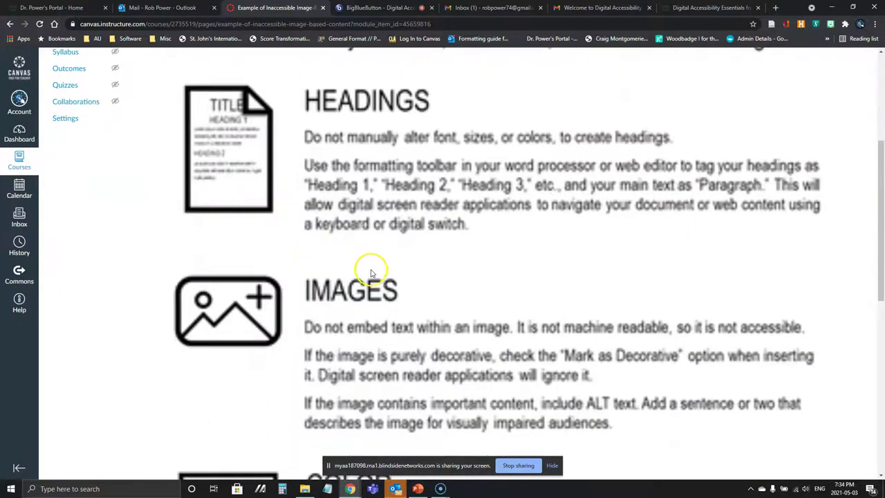
pyautogui.scroll(-1, 358, 278)
pyautogui.scroll(-5, 358, 277)
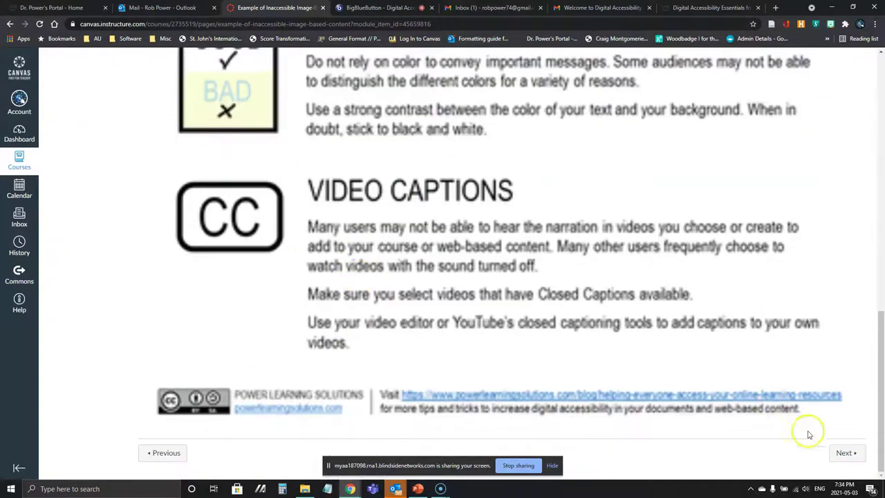
# Step: Open the Example of an Accessible Infographic page and view the cheat sheet image with its accessible PDF download link
pyautogui.click(847, 452)
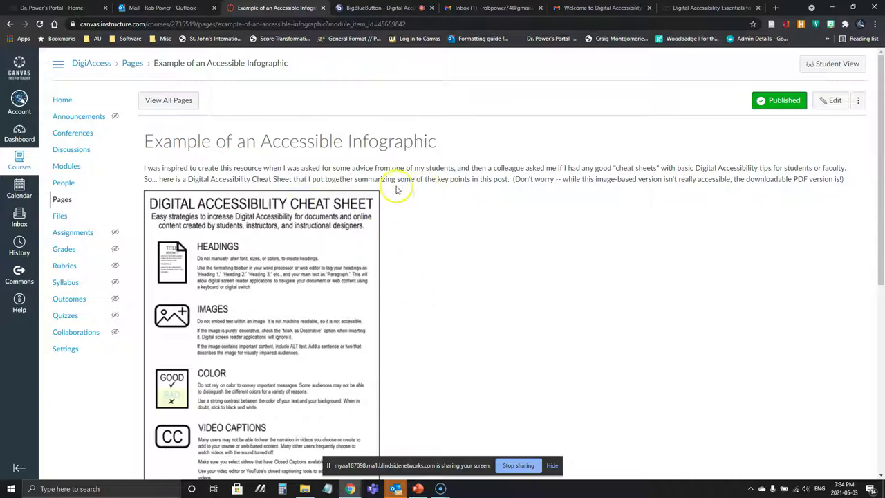
pyautogui.scroll(-2, 414, 227)
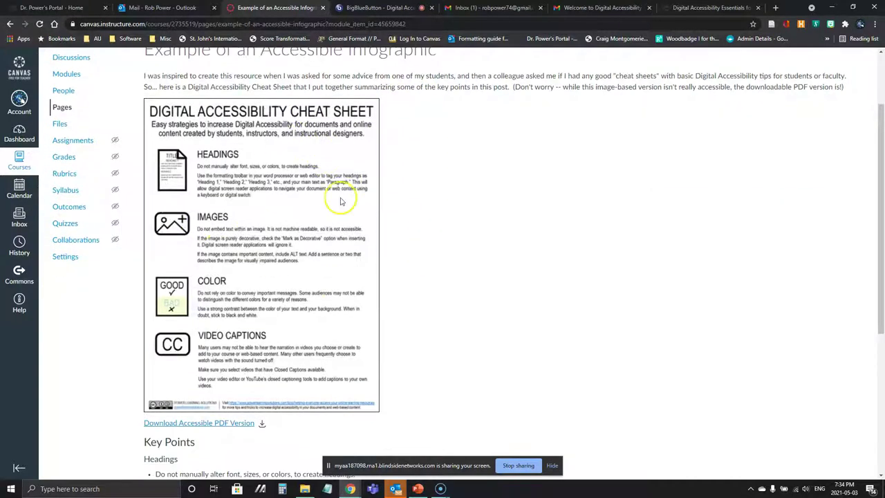
pyautogui.scroll(1, 362, 268)
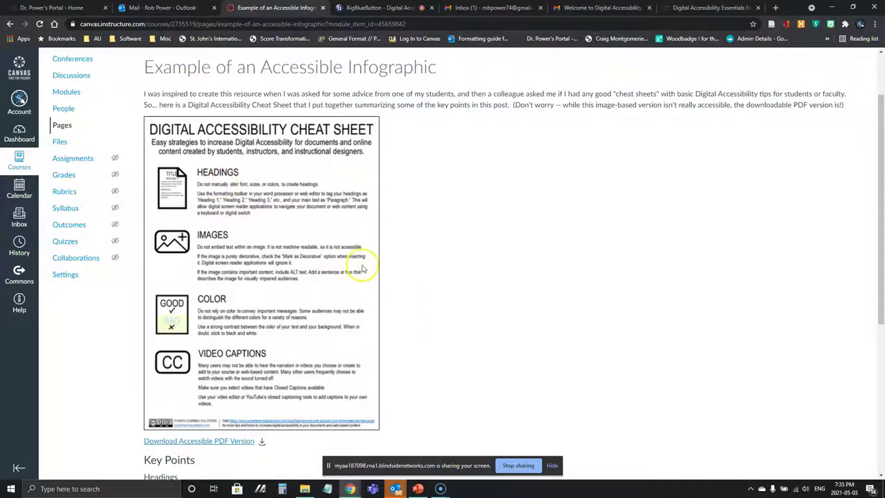
pyautogui.scroll(2, 362, 268)
# Step: Open the infographic page for editing and examine the cheat sheet image, including its alt text and decorative image options
pyautogui.click(832, 100)
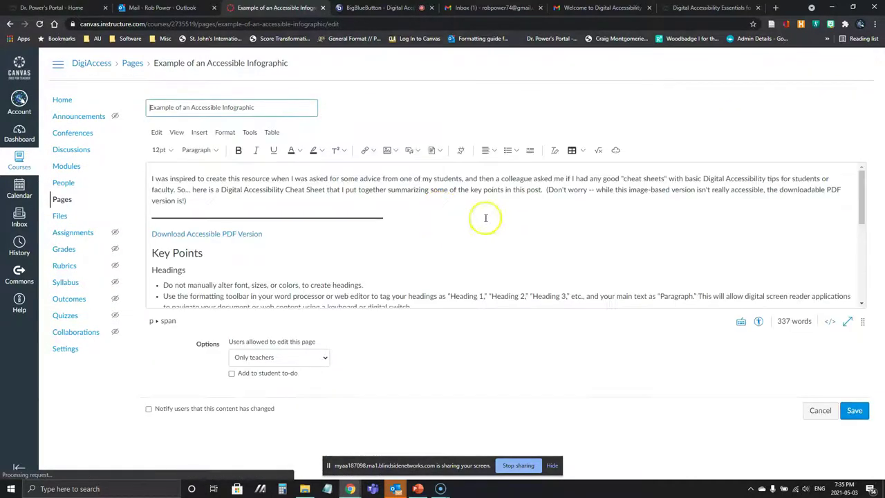
pyautogui.click(270, 222)
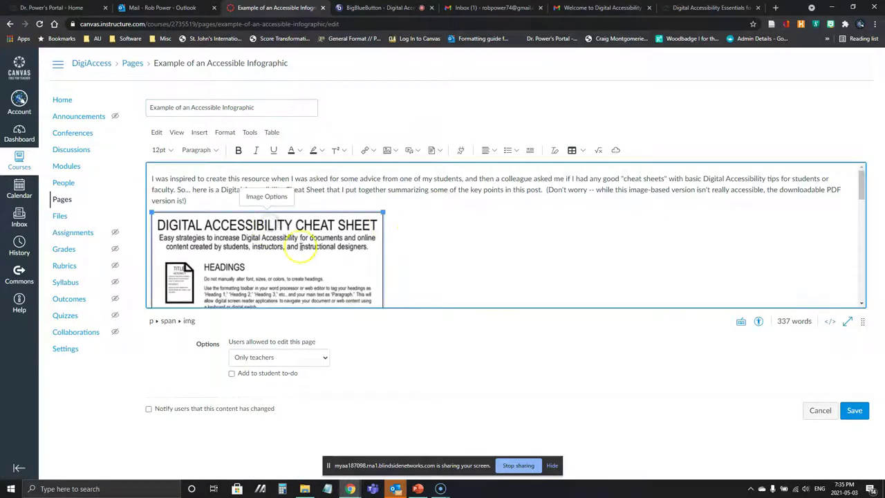
pyautogui.click(273, 197)
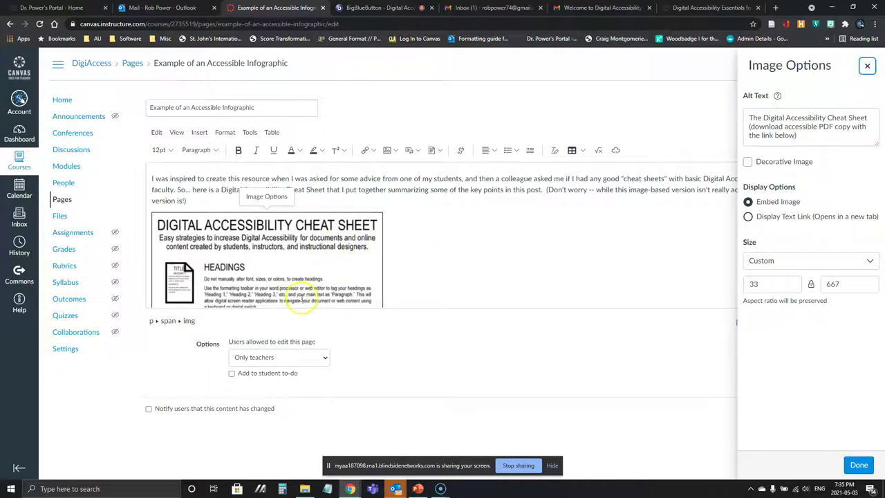
pyautogui.click(867, 65)
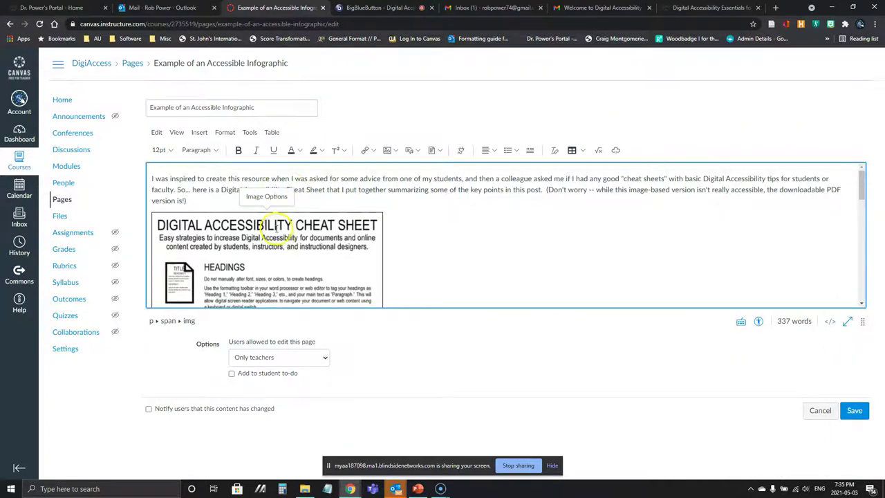
pyautogui.scroll(-2, 263, 236)
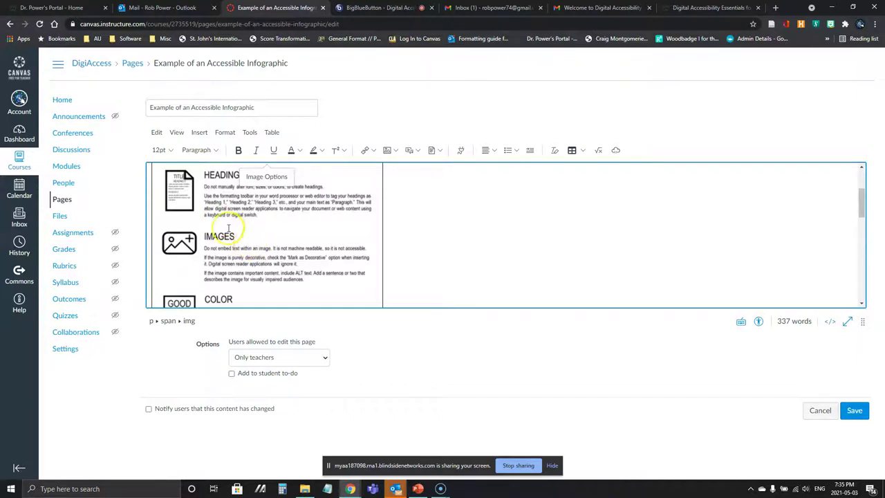
pyautogui.scroll(2, 228, 228)
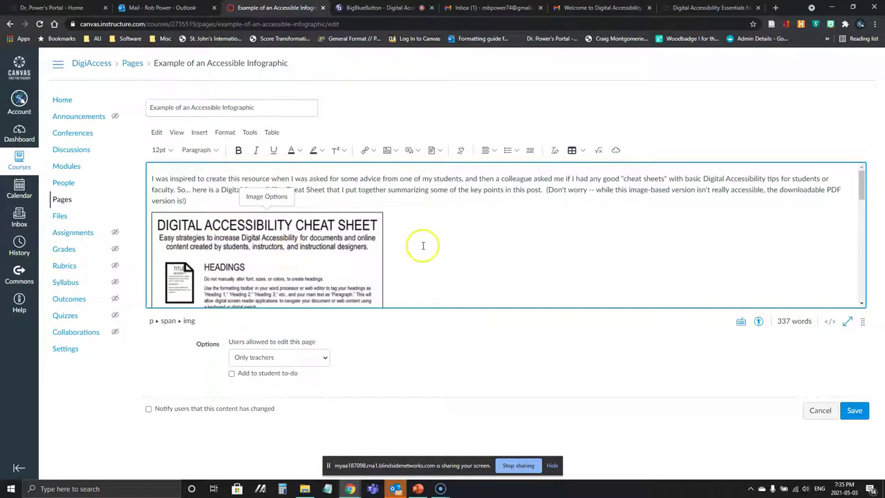
pyautogui.scroll(-1, 181, 282)
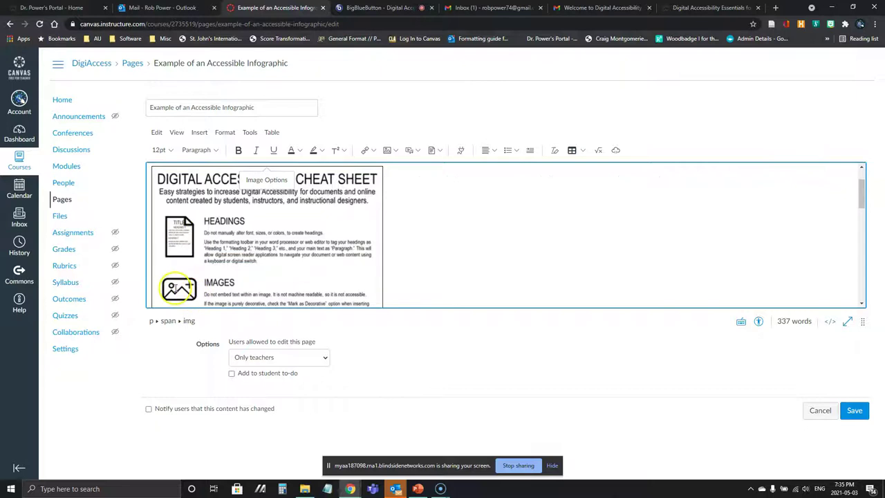
pyautogui.scroll(-2, 179, 284)
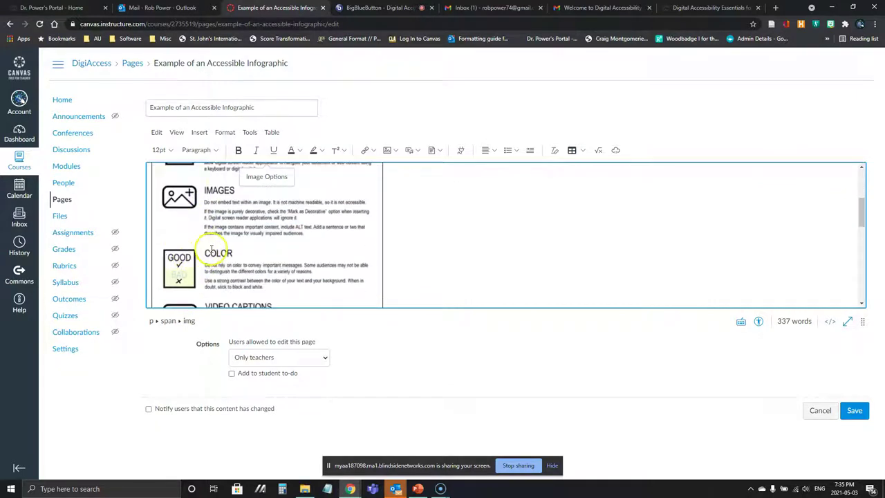
pyautogui.scroll(3, 211, 245)
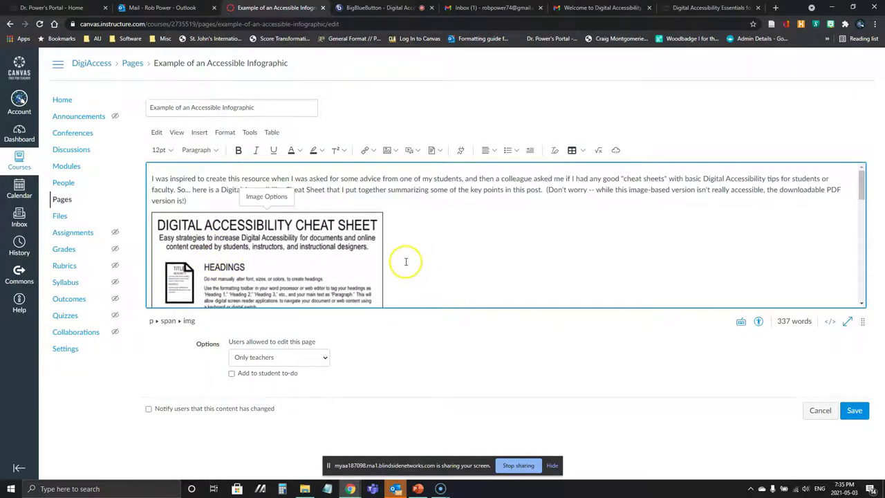
# Step: Check the accessible PDF download link below the cheat sheet image in the page editor, and leave editing without saving
pyautogui.scroll(-5, 405, 260)
pyautogui.scroll(-2, 405, 262)
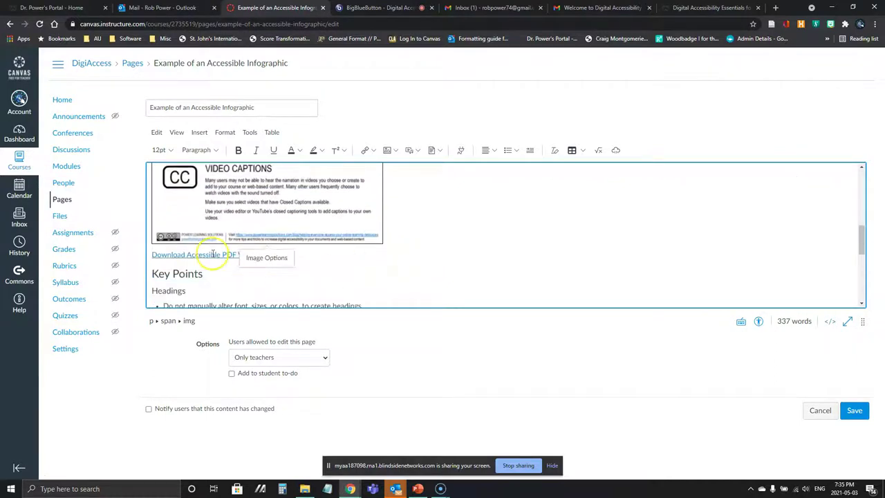
pyautogui.click(818, 411)
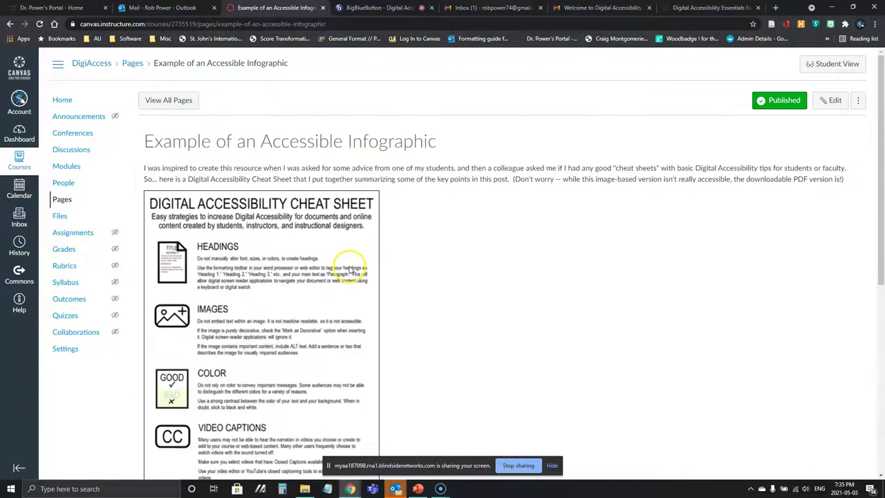
# Step: Review the cheat sheet image and highlight the Key Points text below it, from its heading through the Video Captions bullets
pyautogui.scroll(-1, 371, 249)
pyautogui.scroll(-1, 379, 248)
pyautogui.scroll(2, 415, 246)
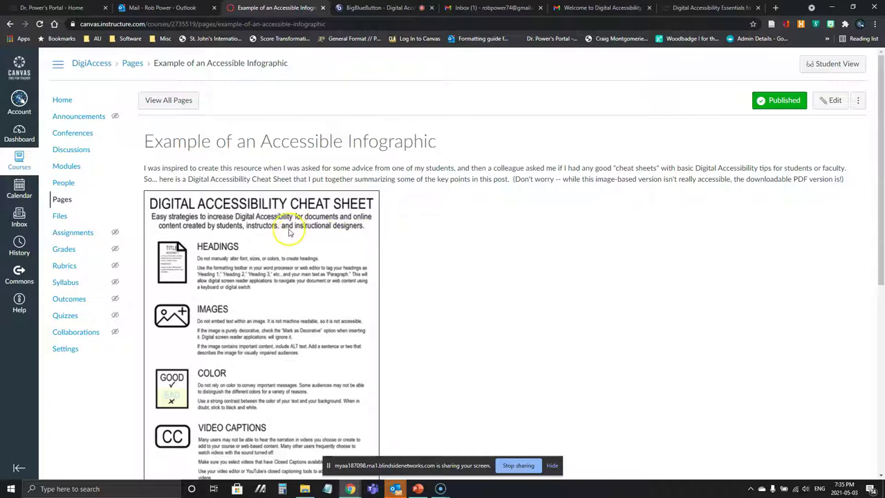
pyautogui.scroll(-5, 289, 233)
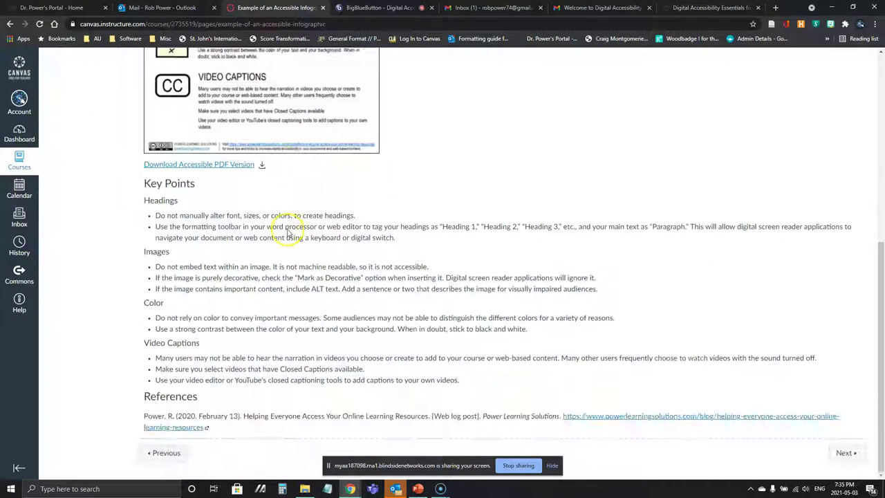
pyautogui.moveTo(143, 183); pyautogui.dragTo(474, 378)
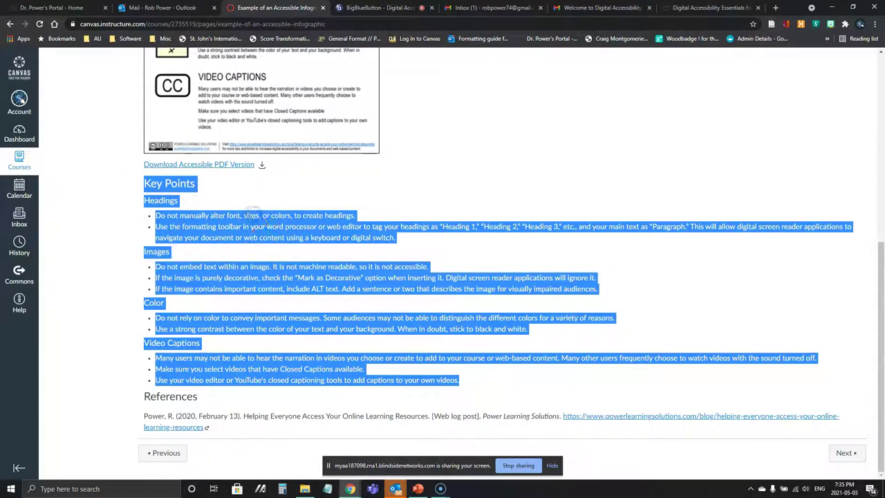
pyautogui.click(232, 200)
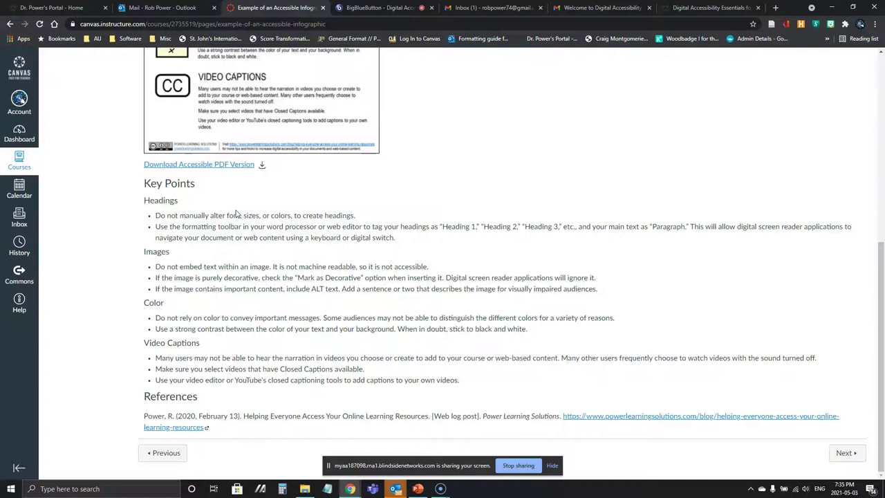
# Step: Open the unformatted Bad Example 2 Word document from the May 3 folder and go to Figure 1, the FRAME model
pyautogui.click(304, 489)
pyautogui.click(531, 127)
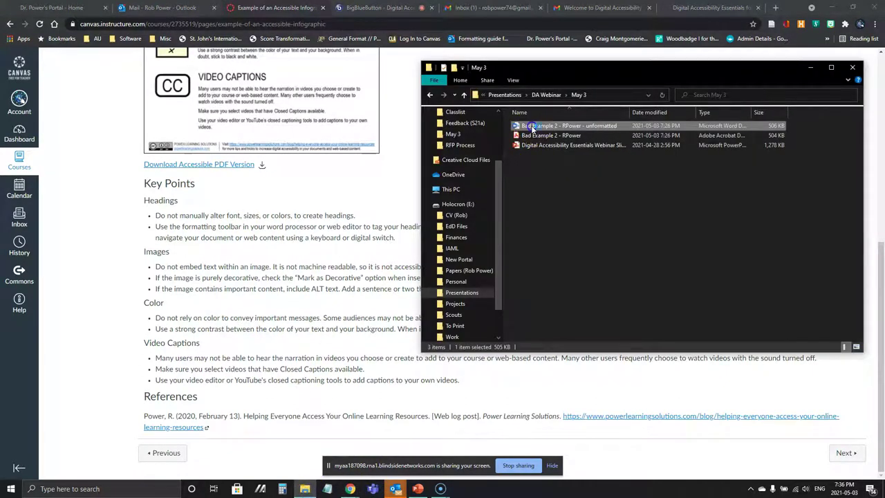
pyautogui.doubleClick(532, 127)
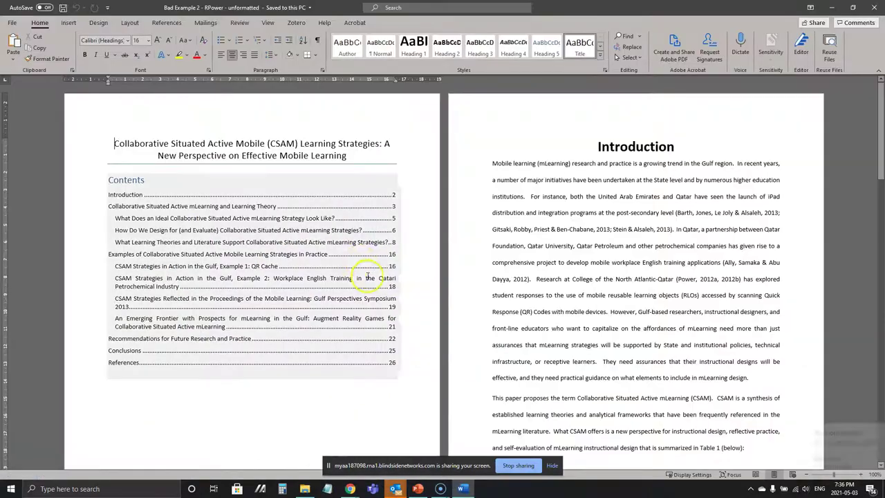
pyautogui.scroll(-15, 501, 261)
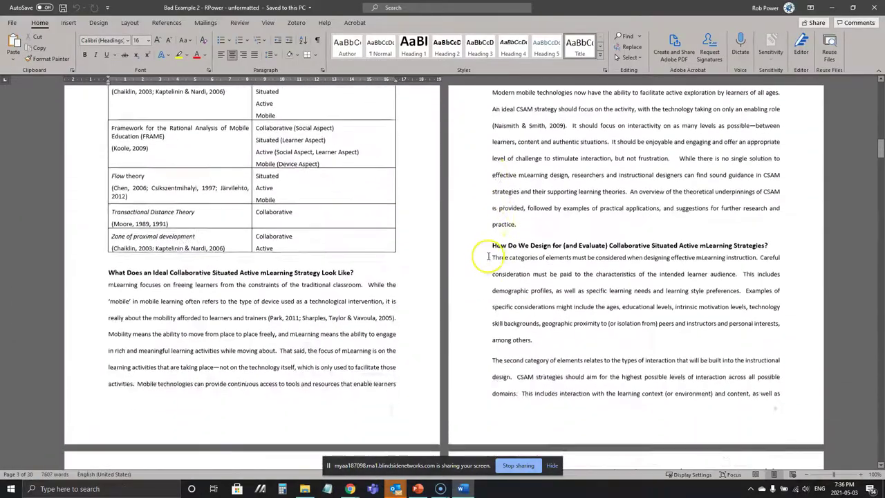
pyautogui.scroll(-20, 504, 235)
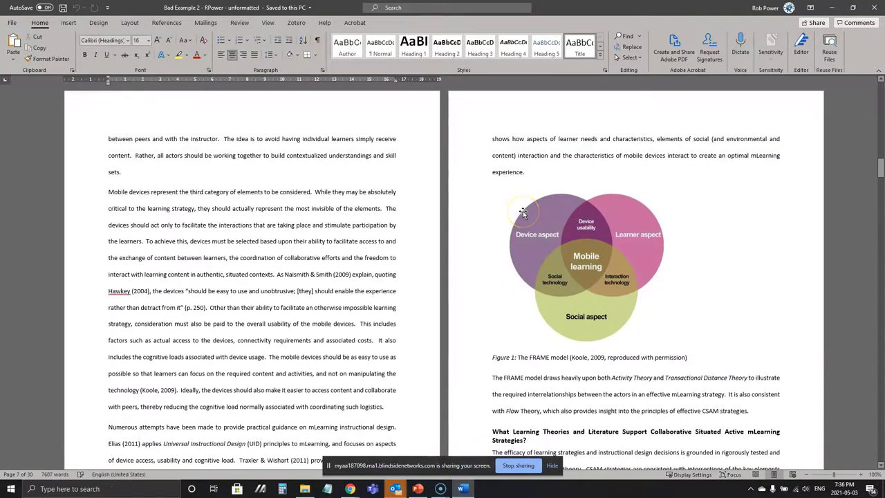
pyautogui.scroll(-3, 523, 212)
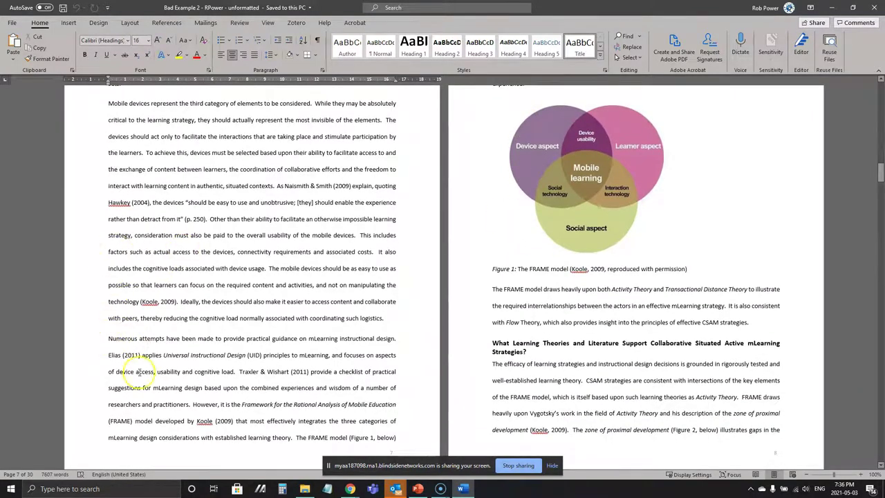
# Step: Point out the FRAME model figure and highlight the body text around it, from "Numerous attempts" to the paragraph below the caption
pyautogui.click(567, 202)
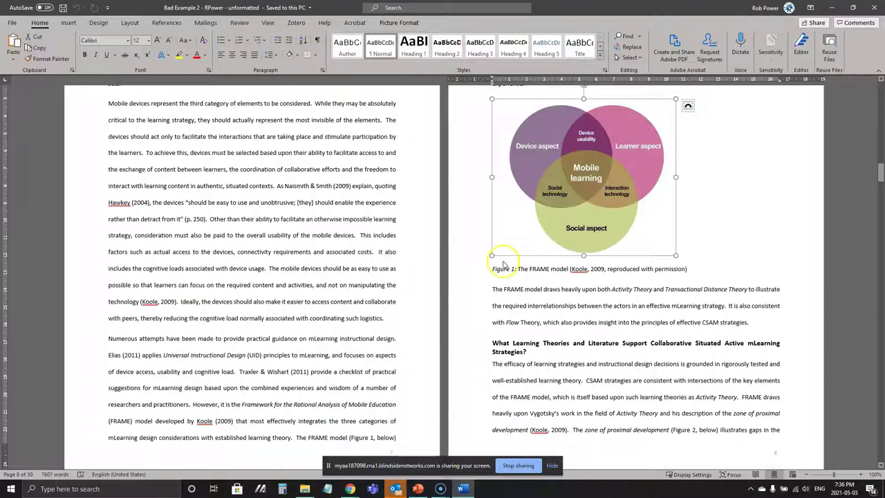
pyautogui.click(306, 355)
pyautogui.click(304, 338)
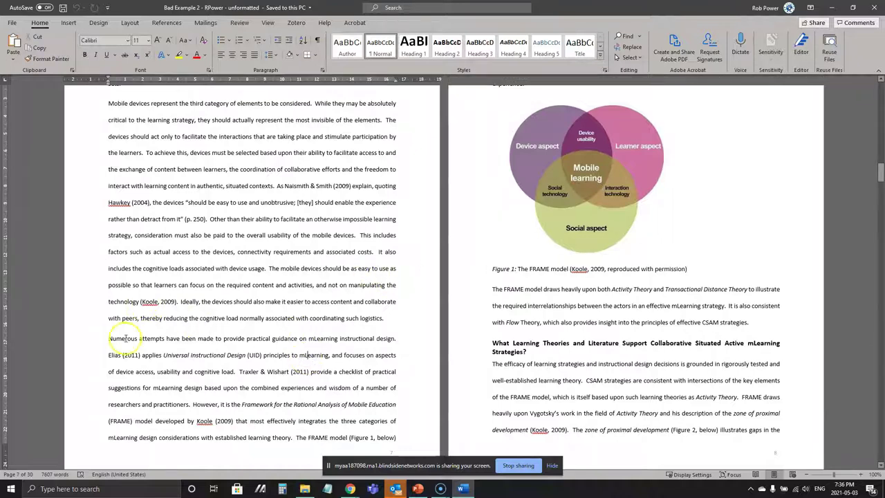
pyautogui.moveTo(107, 338); pyautogui.dragTo(600, 322)
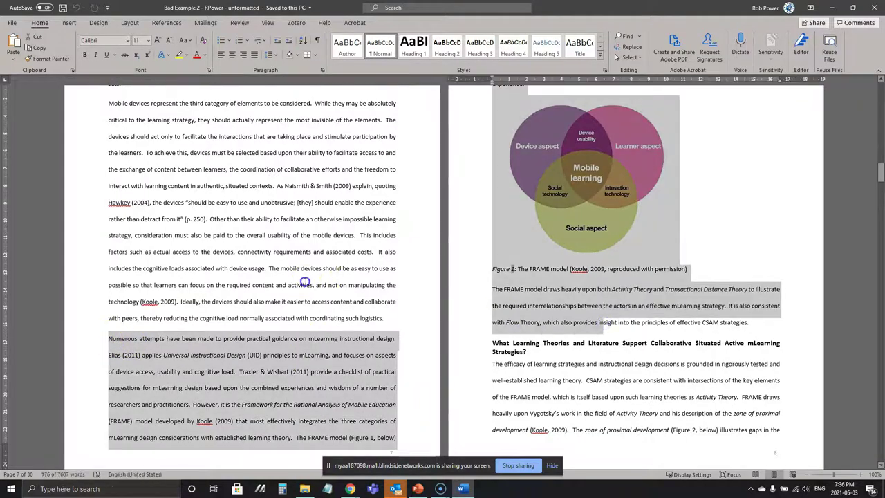
pyautogui.click(313, 285)
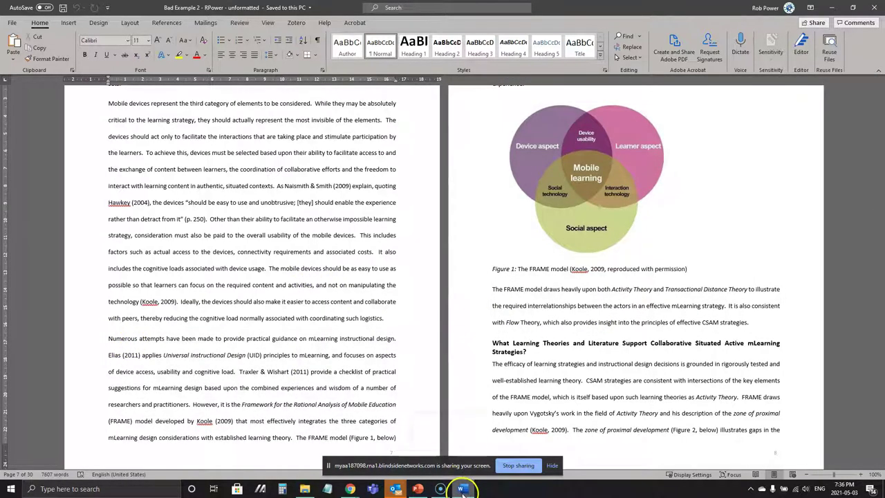
pyautogui.moveTo(463, 490)
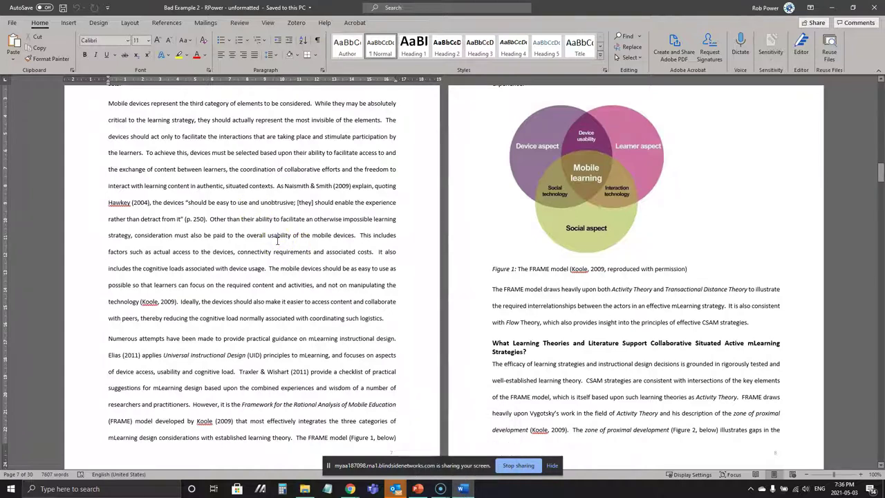
# Step: Switch back to the Accessible Infographic page in Chrome and compare the cheat sheet image with the Key Points text below it
pyautogui.click(350, 488)
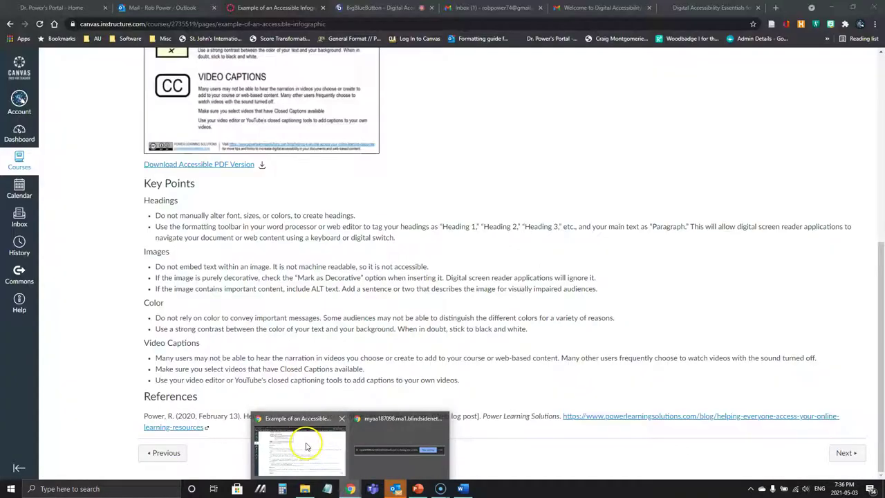
pyautogui.click(307, 445)
pyautogui.scroll(15, 297, 311)
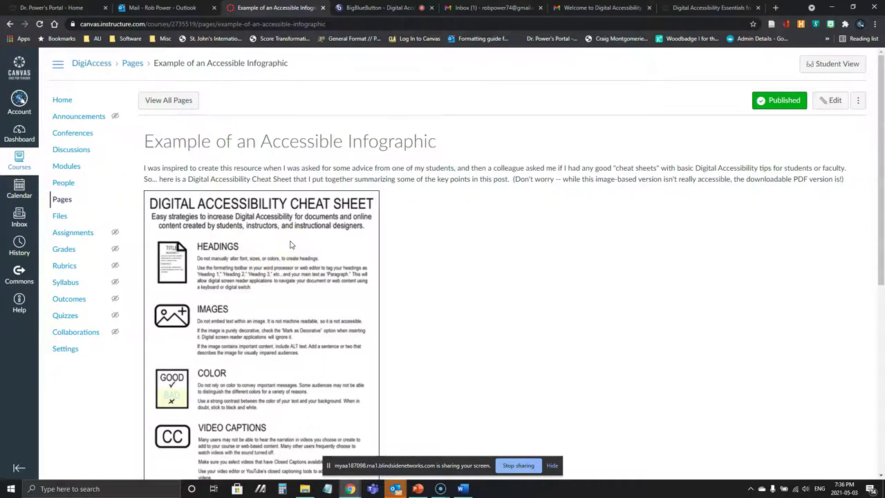
pyautogui.scroll(-3, 290, 245)
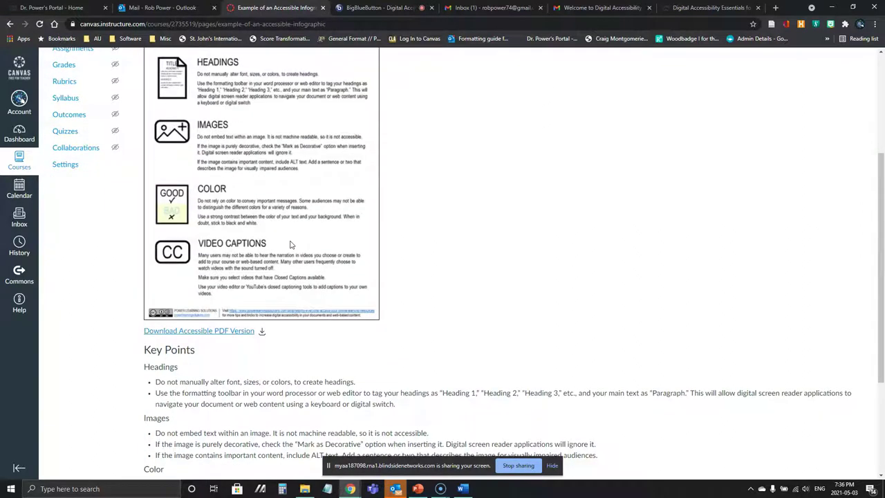
pyautogui.scroll(2, 290, 245)
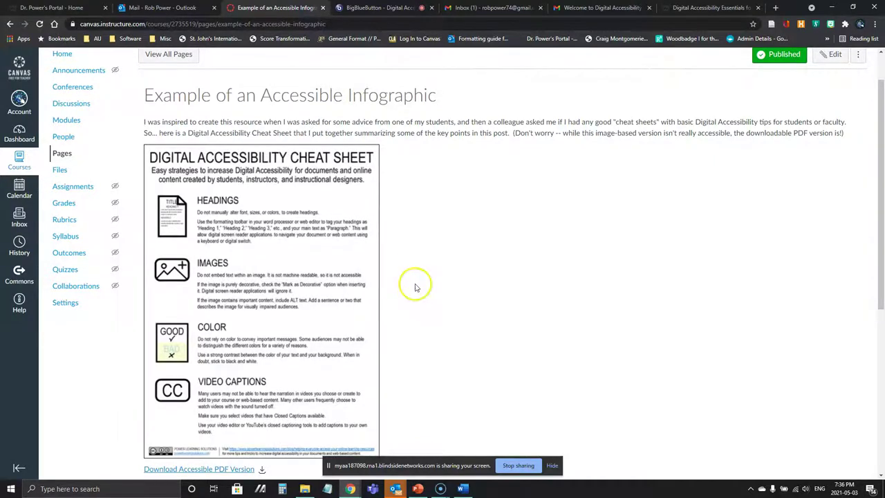
pyautogui.scroll(-3, 414, 285)
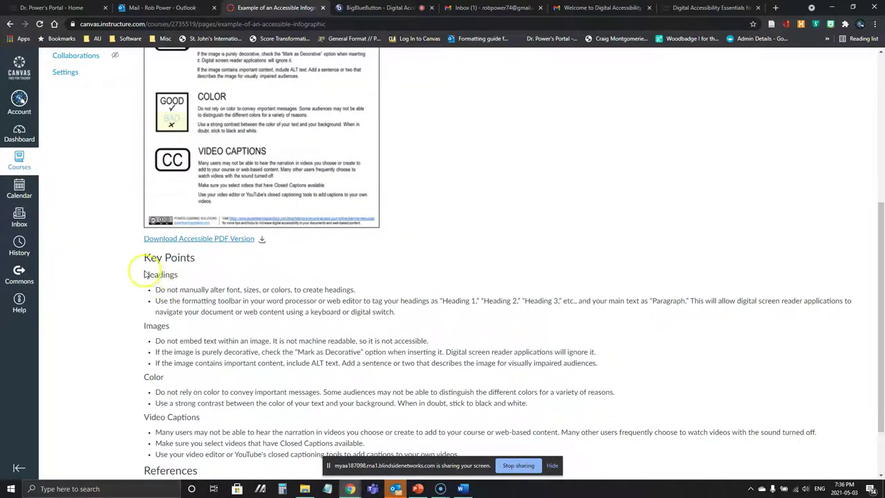
pyautogui.scroll(-1, 233, 319)
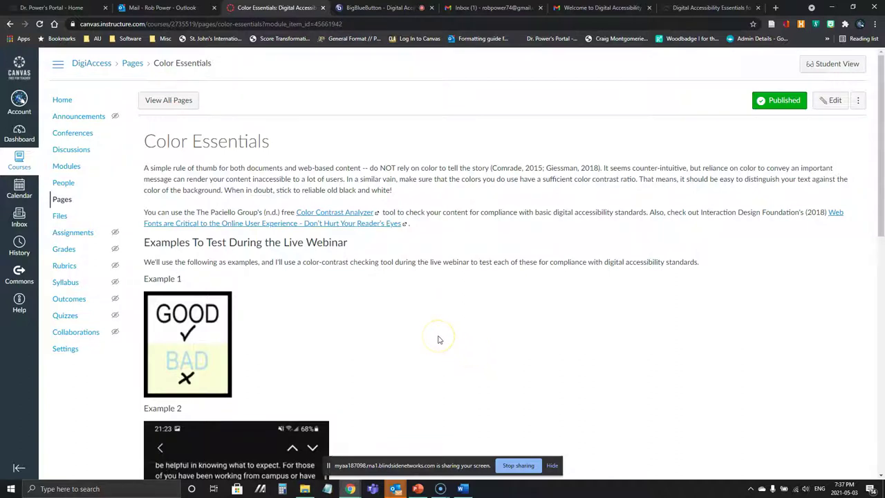
# Step: Return from Color Essentials to the Accessible Infographic page and highlight the start of its introduction and the word "colleague"
pyautogui.scroll(-10, 381, 341)
pyautogui.click(150, 454)
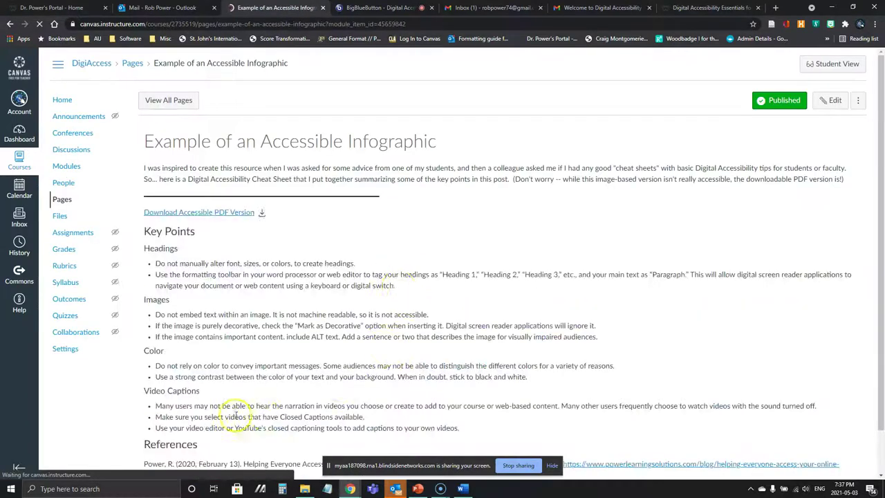
pyautogui.scroll(-3, 318, 283)
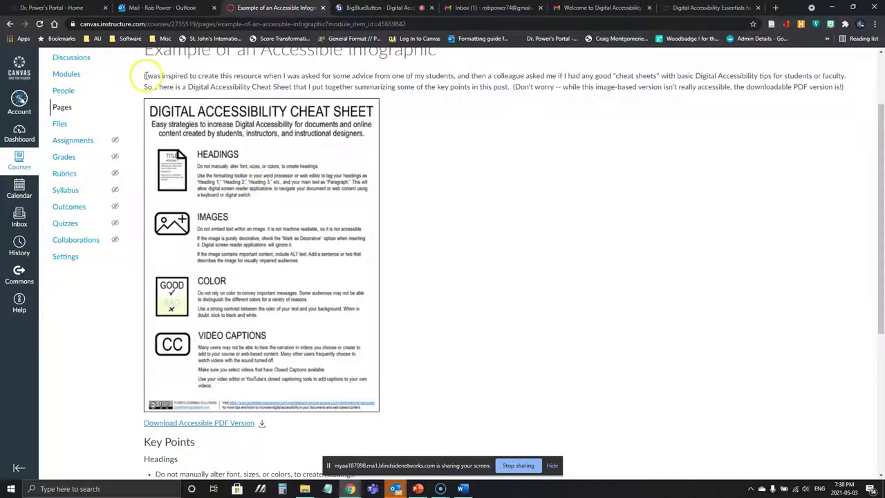
pyautogui.moveTo(145, 76); pyautogui.dragTo(344, 77)
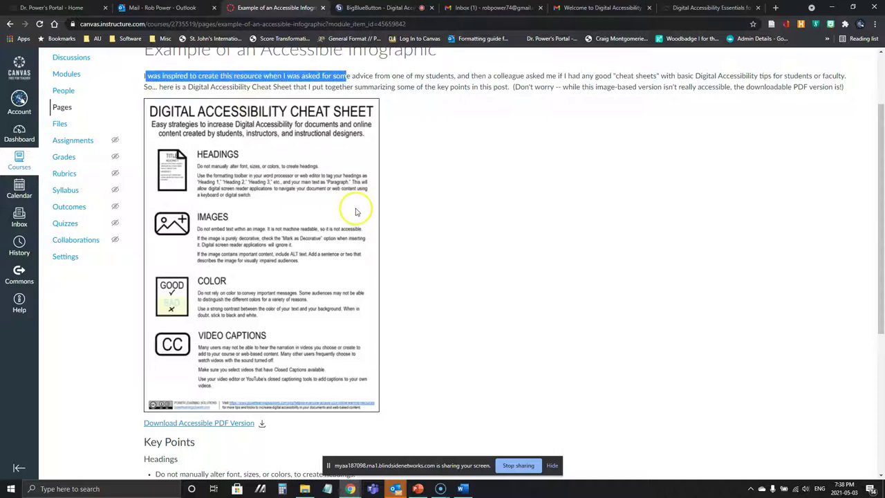
pyautogui.moveTo(494, 76); pyautogui.dragTo(531, 77)
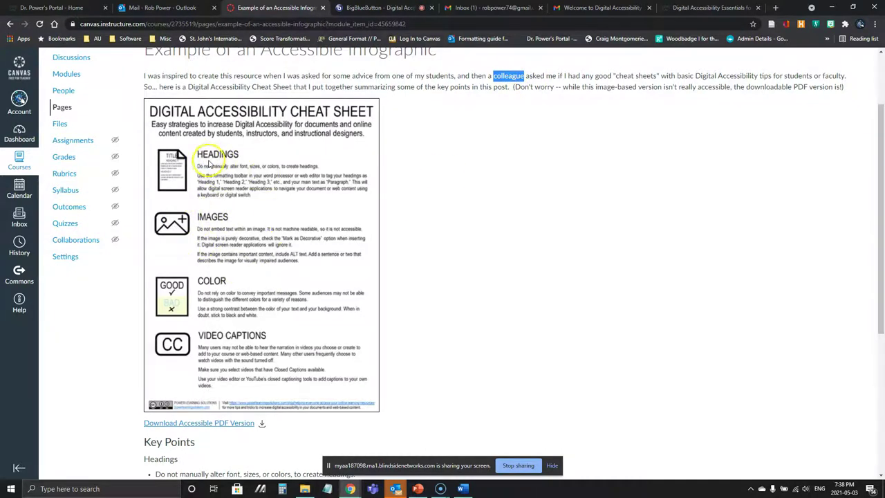
pyautogui.click(671, 368)
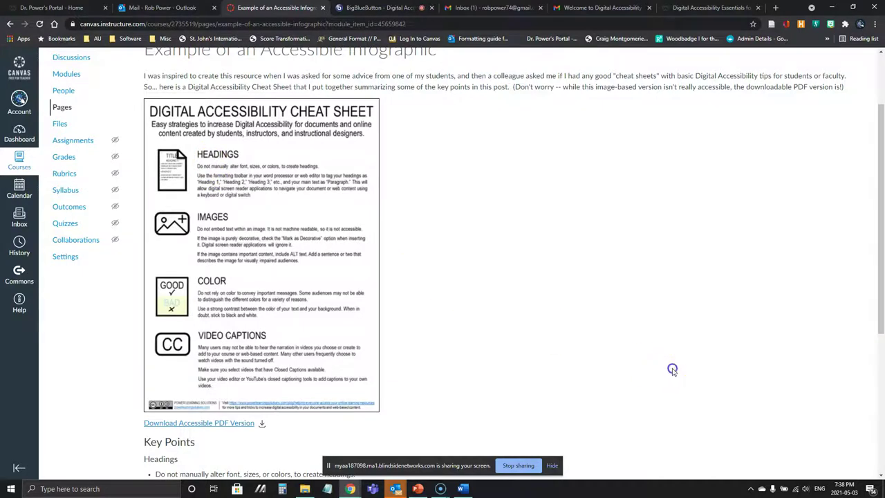
# Step: Continue to the Color Essentials page and examine the GOOD and BAD contrast image in Example 1
pyautogui.scroll(-4, 644, 333)
pyautogui.click(844, 452)
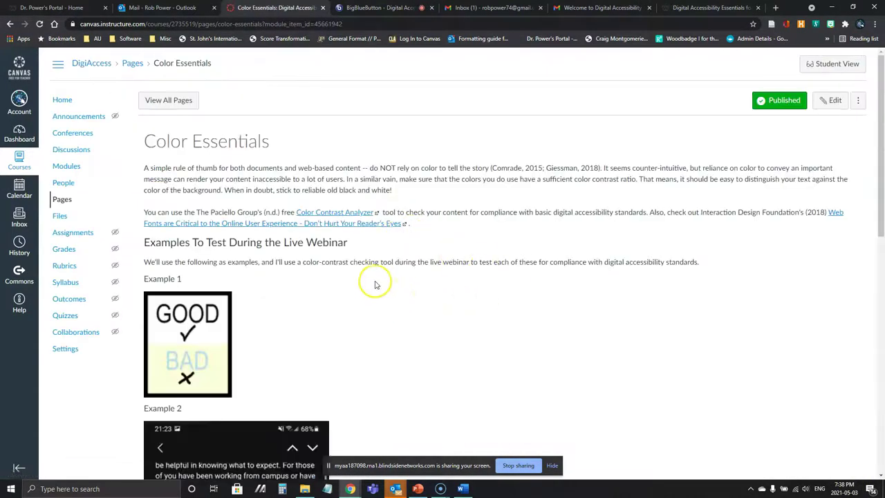
pyautogui.scroll(-3, 376, 291)
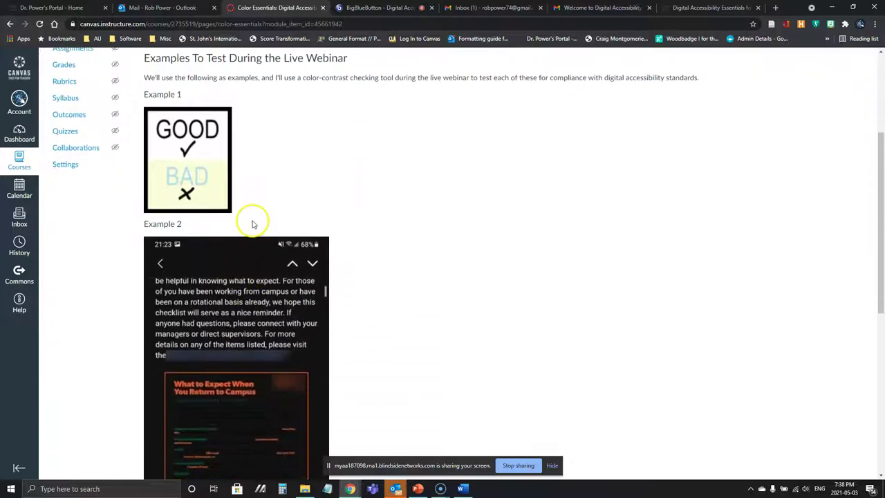
pyautogui.click(181, 188)
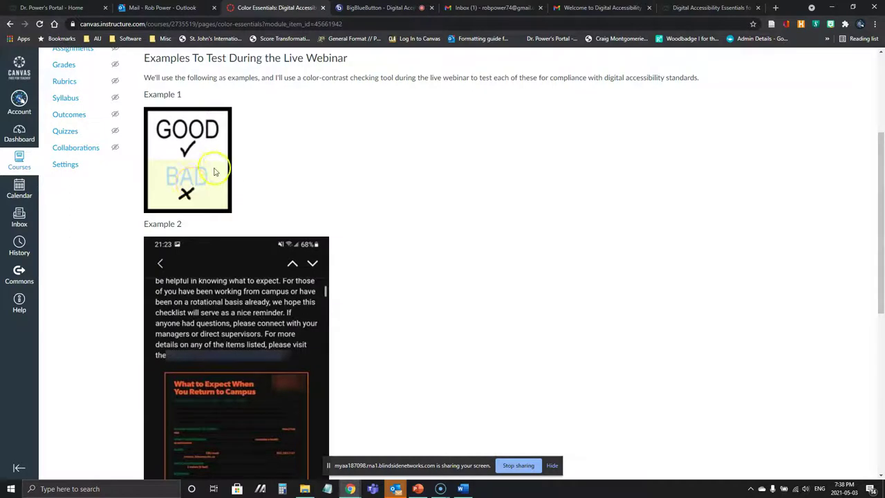
# Step: Examine the dark-mode email screenshot in Example 2 and the colored, highlighted text in Example 3
pyautogui.scroll(-3, 277, 200)
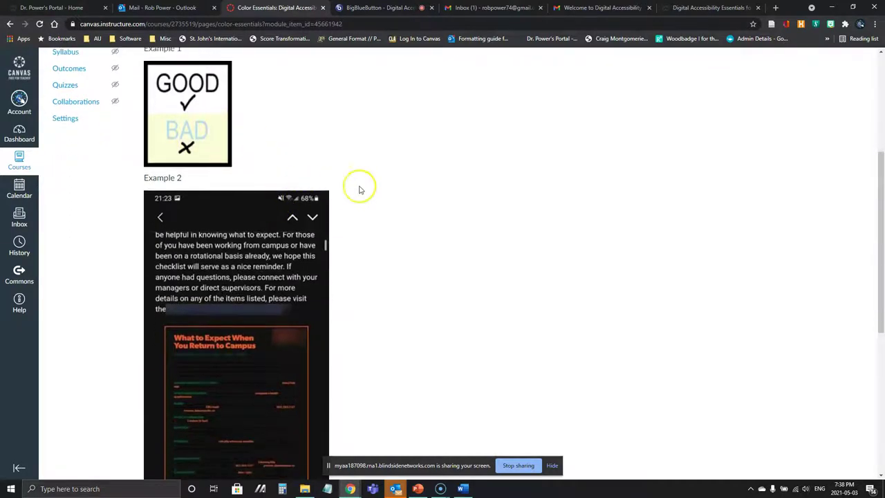
pyautogui.scroll(-3, 359, 195)
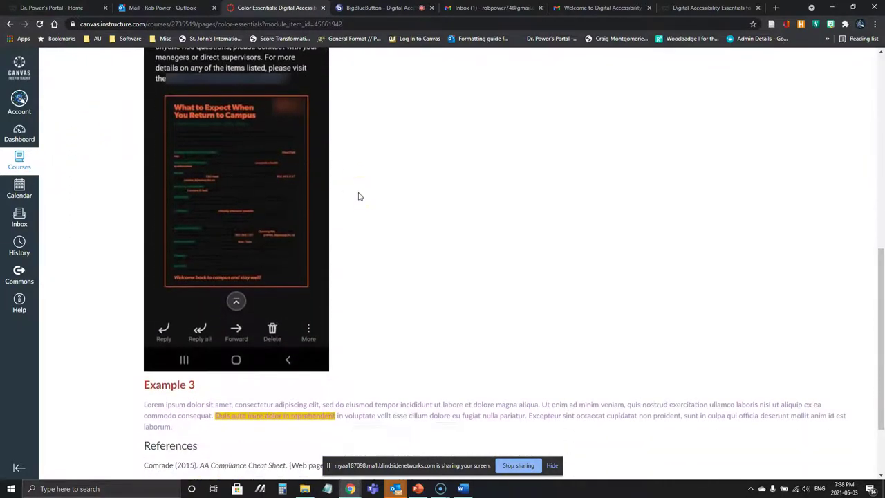
pyautogui.scroll(1, 333, 181)
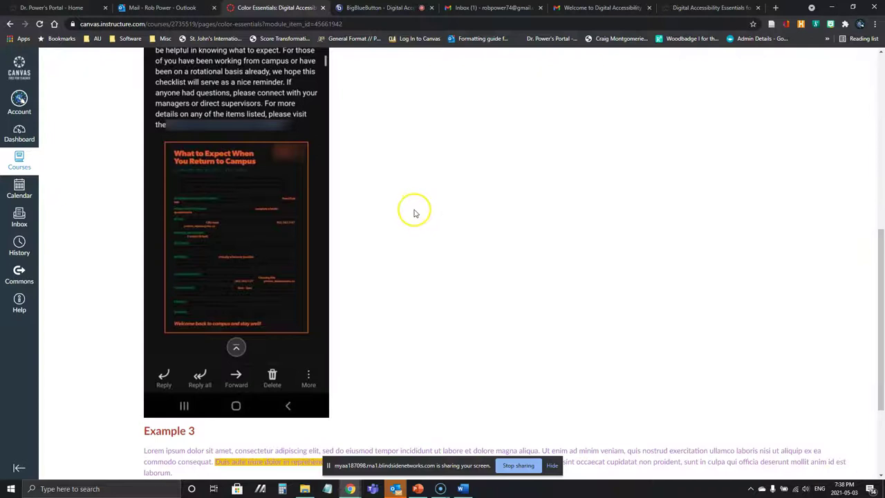
pyautogui.scroll(1, 415, 217)
pyautogui.scroll(-1, 418, 223)
pyautogui.scroll(1, 418, 223)
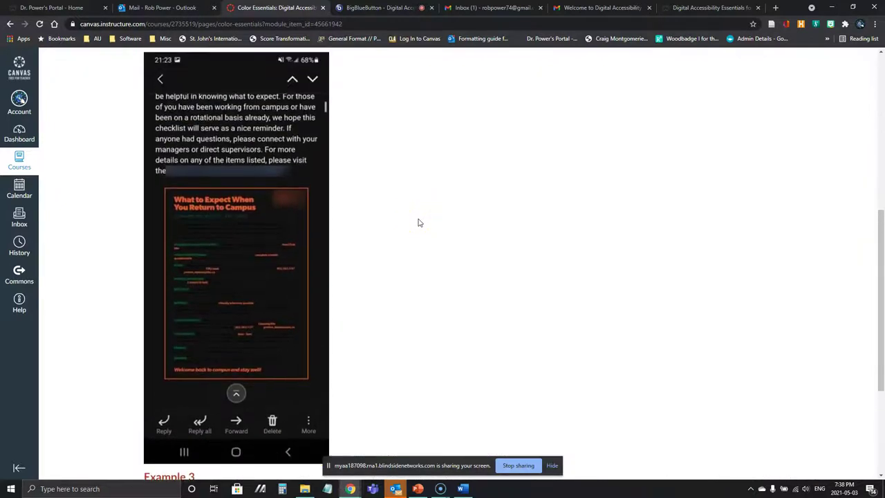
pyautogui.click(146, 110)
pyautogui.scroll(-2, 242, 194)
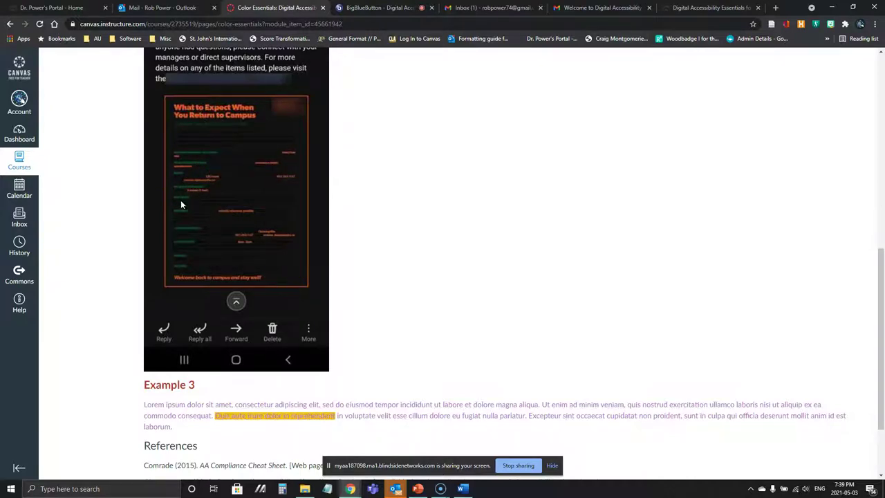
# Step: Examine the dark-mode email screenshot in Example 2, then highlight passages of the Example 3 text to compare its colors
pyautogui.scroll(2, 227, 257)
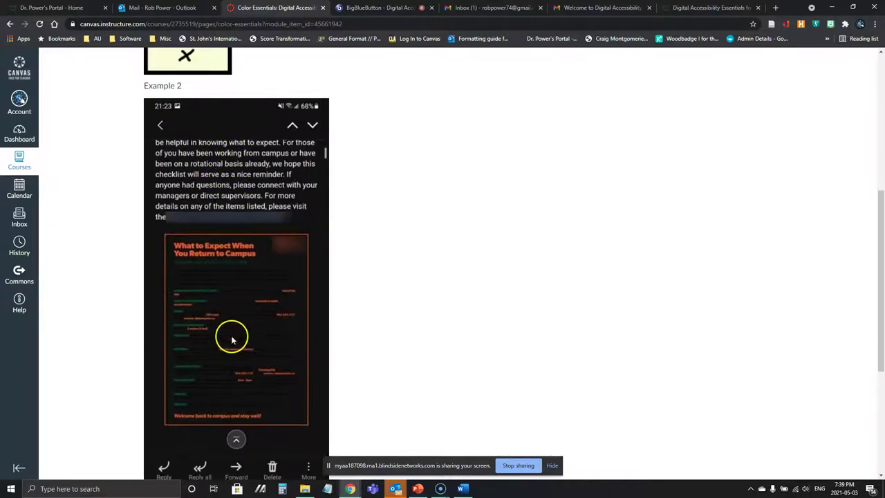
pyautogui.scroll(-1, 219, 338)
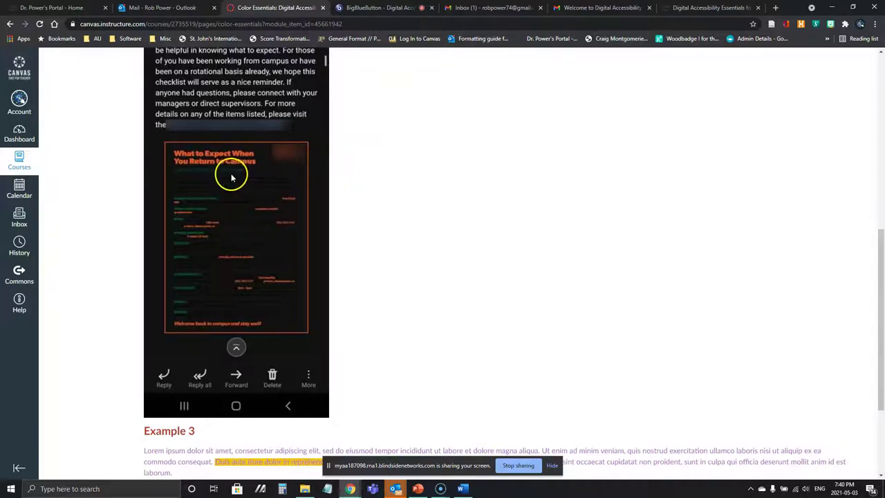
pyautogui.scroll(-2, 356, 223)
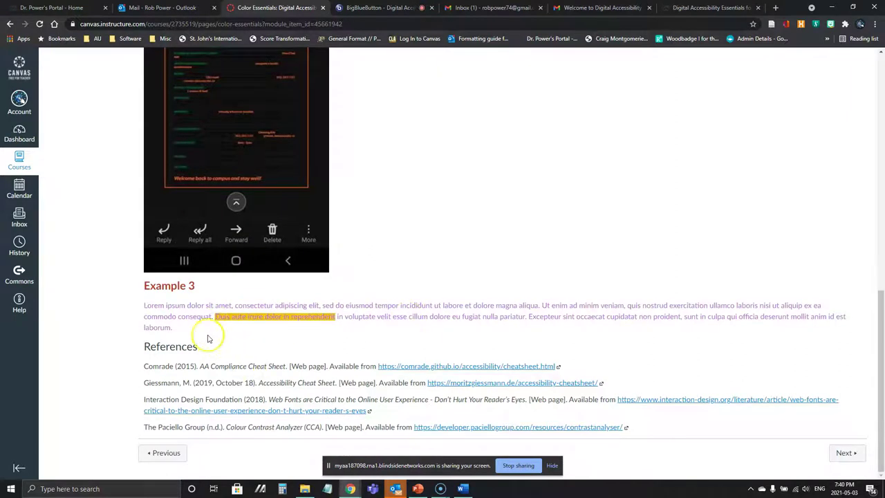
pyautogui.moveTo(216, 317); pyautogui.dragTo(291, 325)
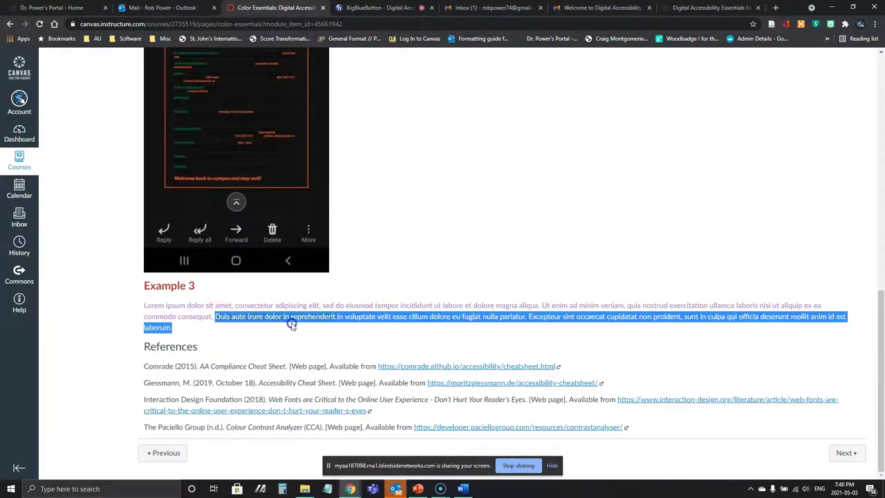
pyautogui.click(161, 312)
pyautogui.moveTo(145, 305); pyautogui.dragTo(326, 316)
pyautogui.click(201, 347)
pyautogui.click(306, 347)
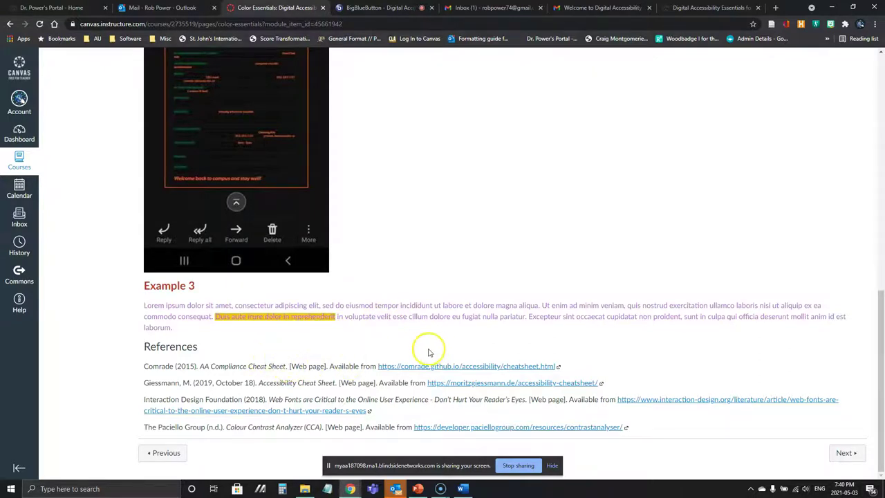
# Step: Launch Colour Contrast Analyser (CCA) from the desktop and bring back the start of the Color Essentials page in Chrome behind it
pyautogui.scroll(15, 419, 354)
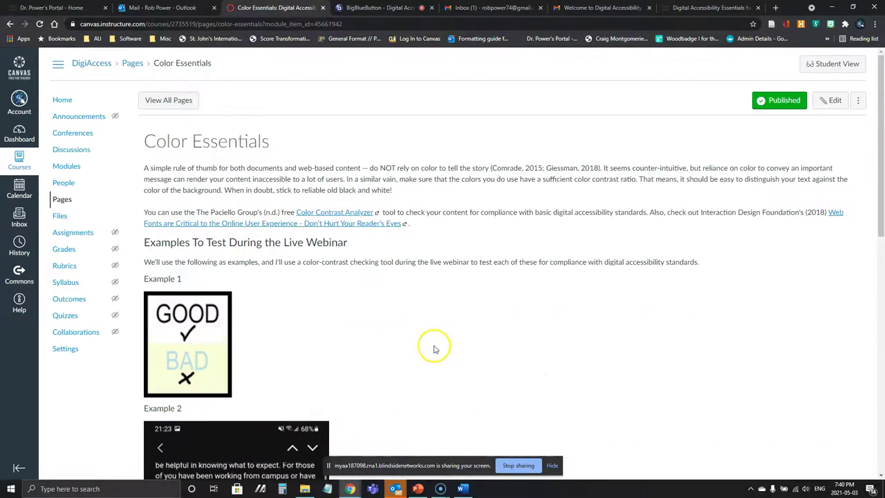
pyautogui.click(831, 7)
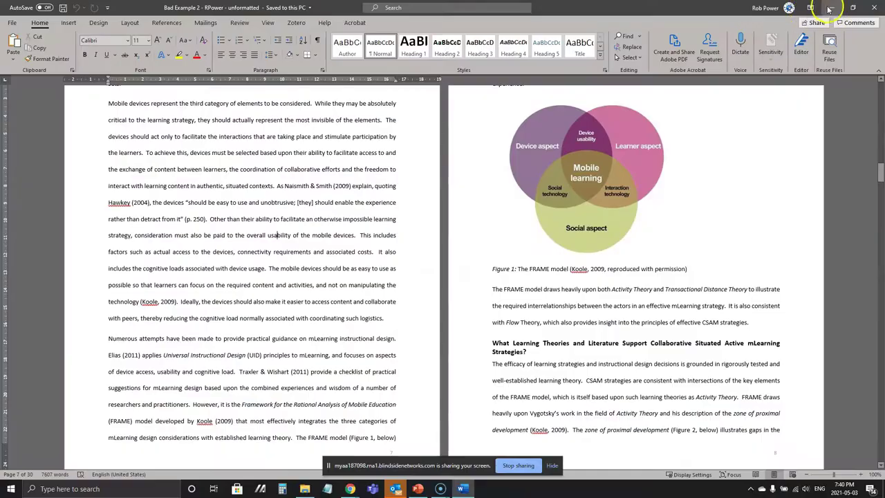
pyautogui.click(832, 7)
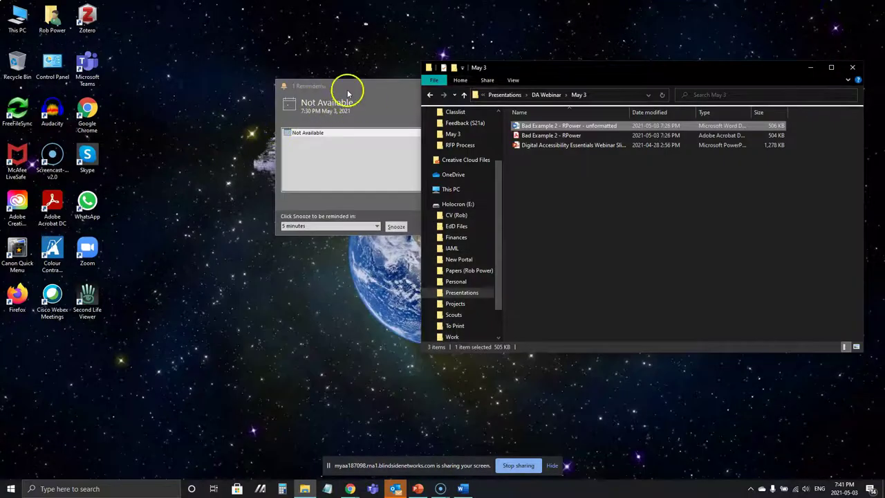
pyautogui.click(413, 84)
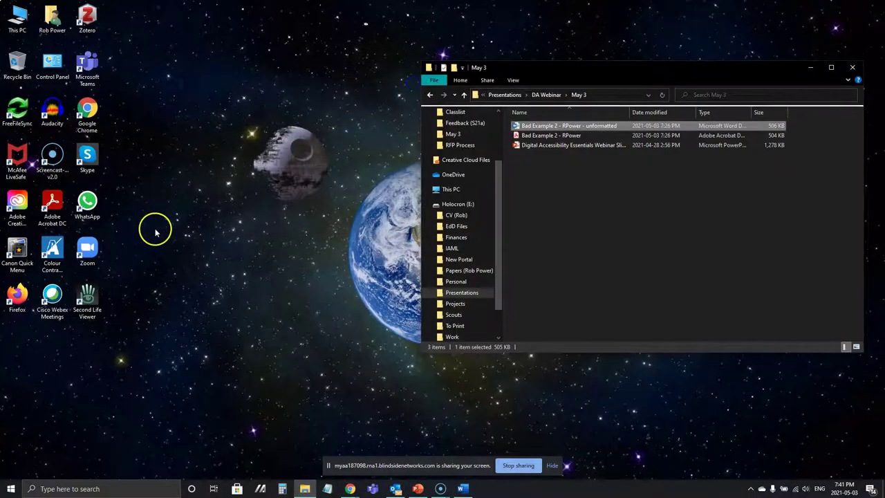
pyautogui.click(145, 248)
pyautogui.click(52, 253)
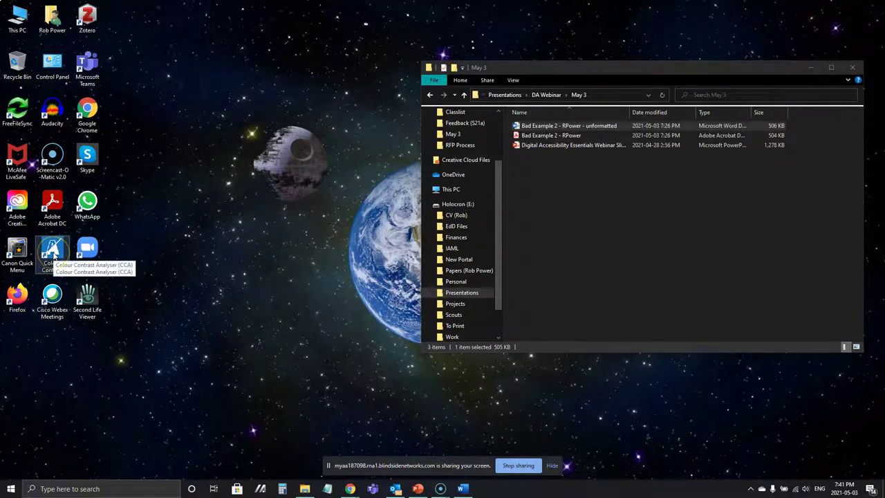
pyautogui.doubleClick(54, 254)
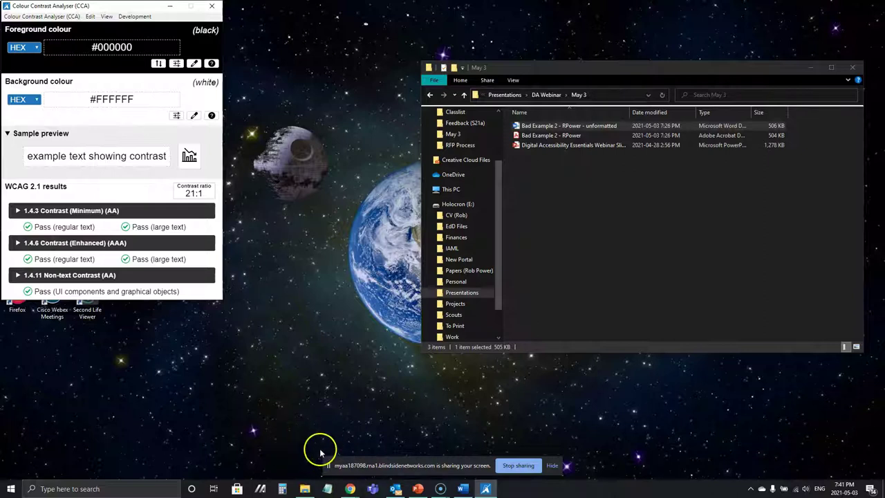
pyautogui.moveTo(351, 485)
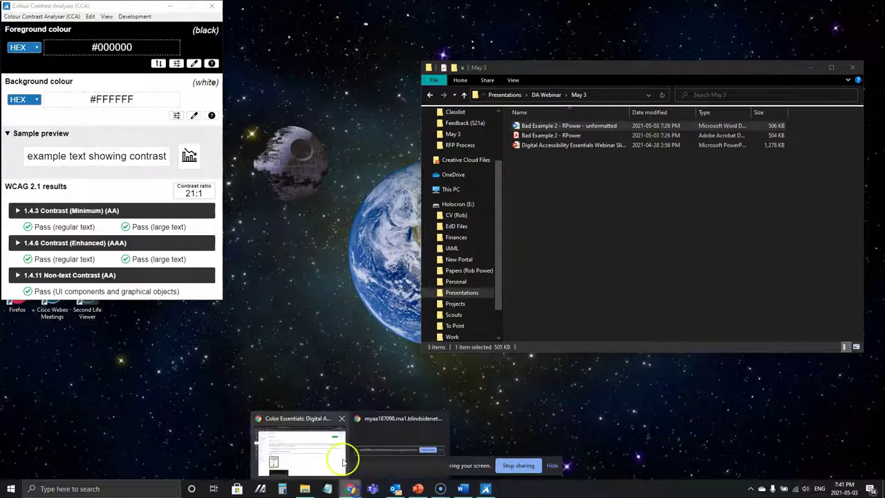
pyautogui.click(333, 450)
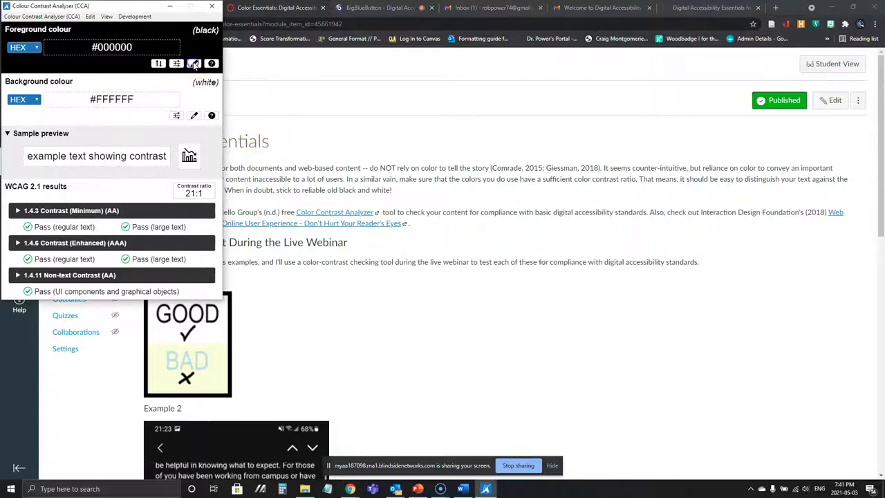
# Step: Sample the Color Essentials title text as foreground (#66667F) and the white page (#FFFFFF) as background to test their contrast
pyautogui.click(195, 63)
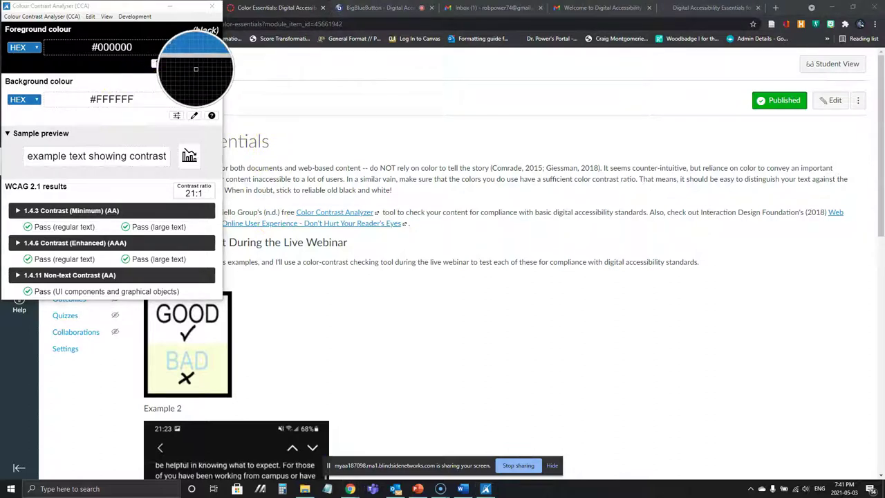
pyautogui.click(240, 145)
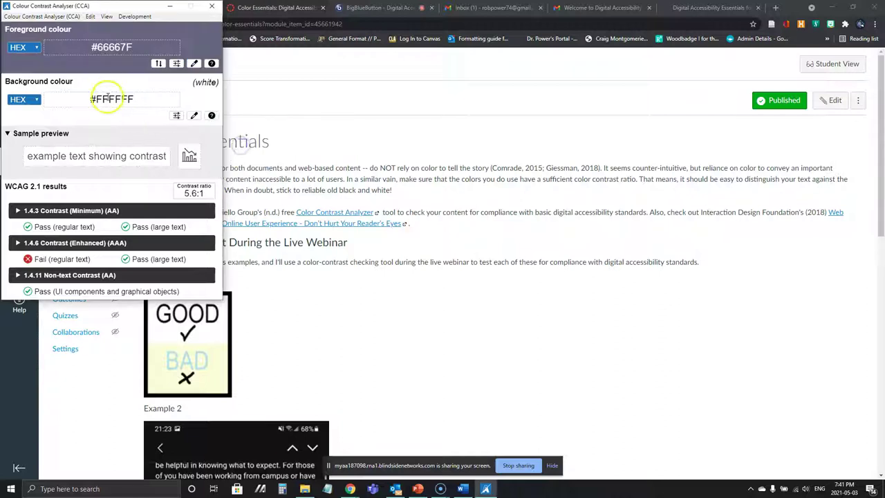
pyautogui.click(193, 116)
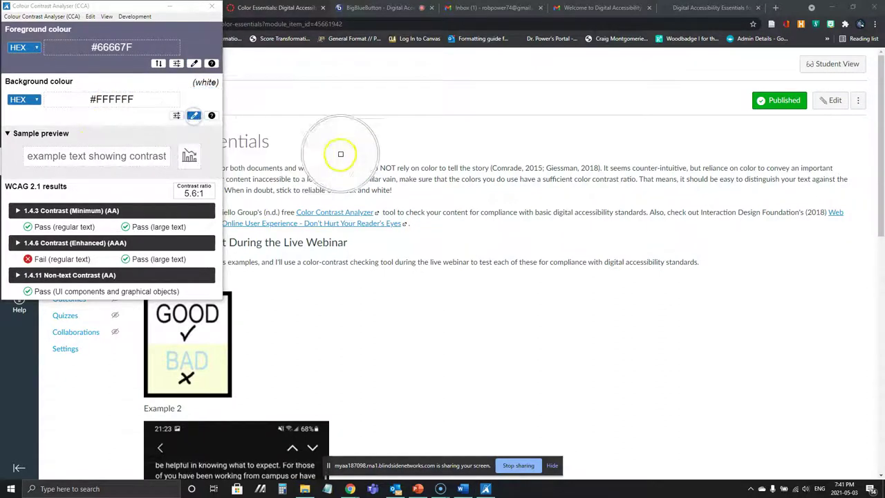
pyautogui.click(320, 140)
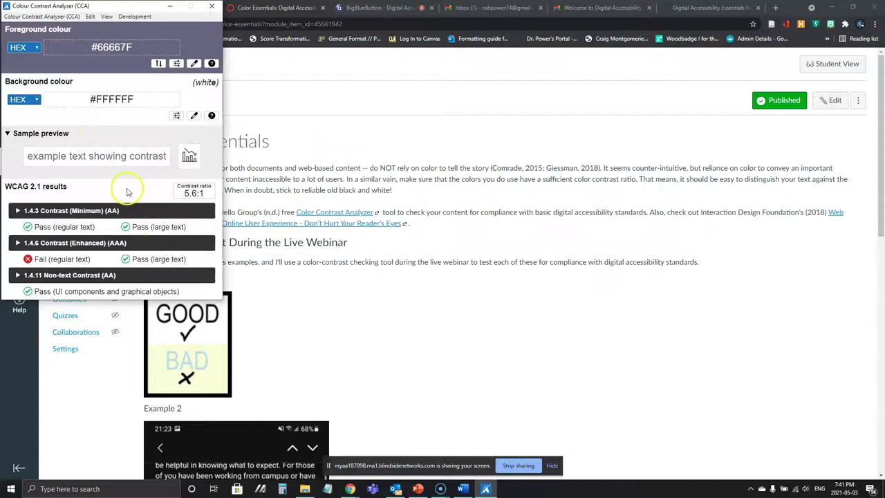
# Step: Repeat the title's contrast test with foreground #7F6666 sampled from its lettering and an empty page area as the white background
pyautogui.click(194, 115)
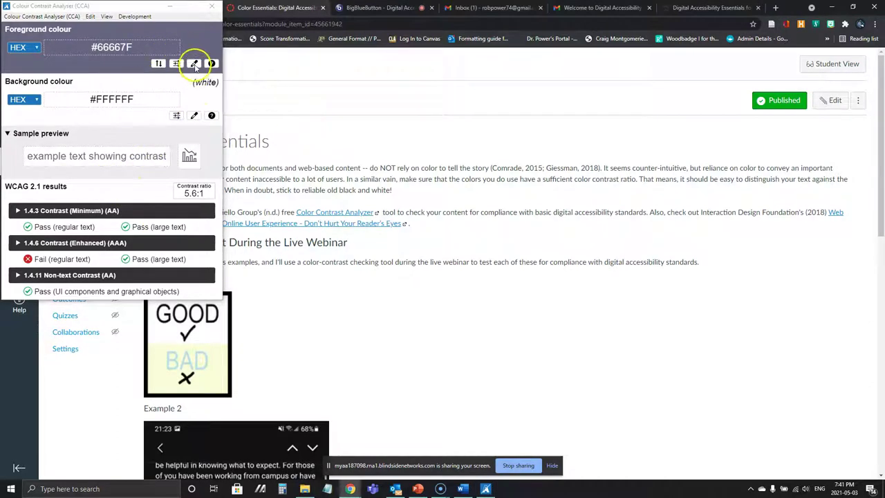
pyautogui.click(194, 63)
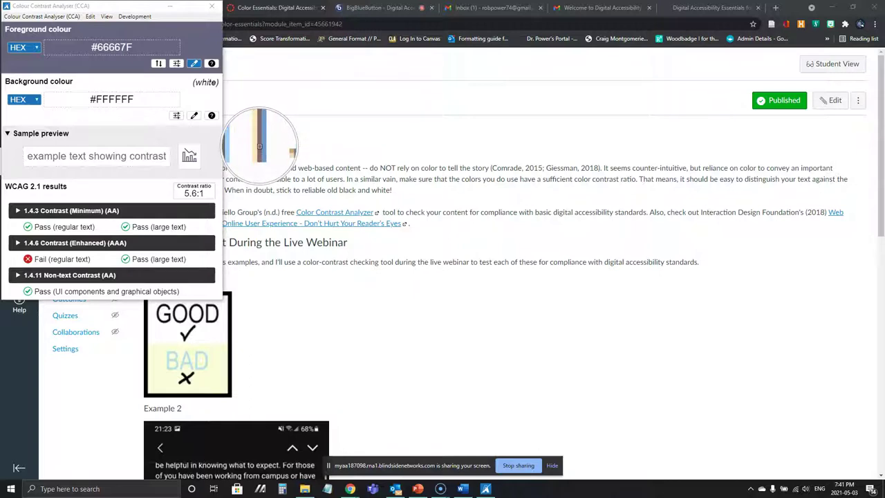
pyautogui.click(259, 145)
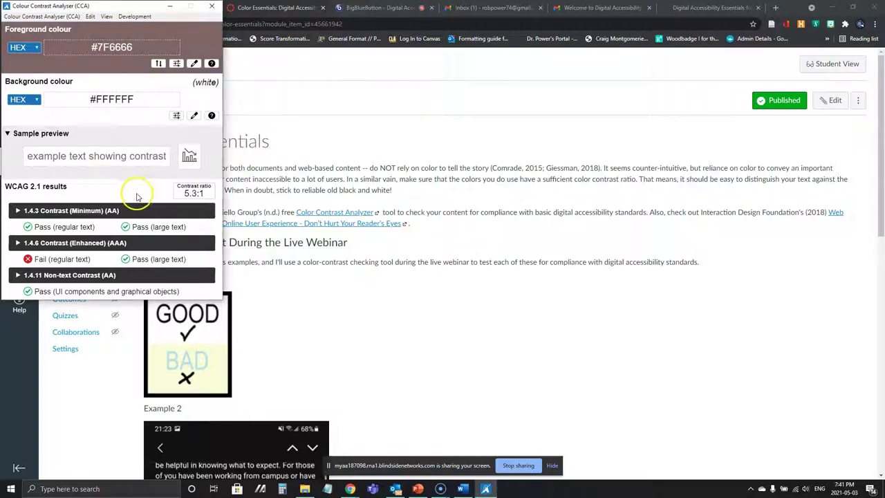
pyautogui.click(194, 116)
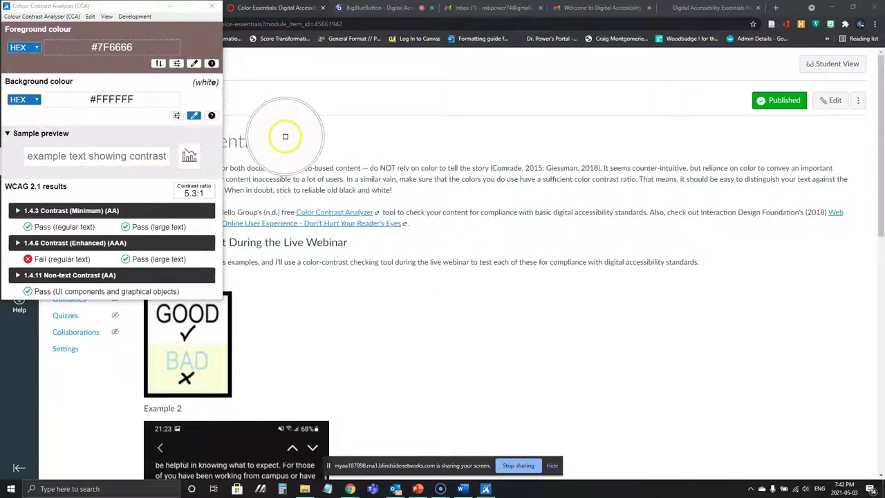
pyautogui.click(375, 321)
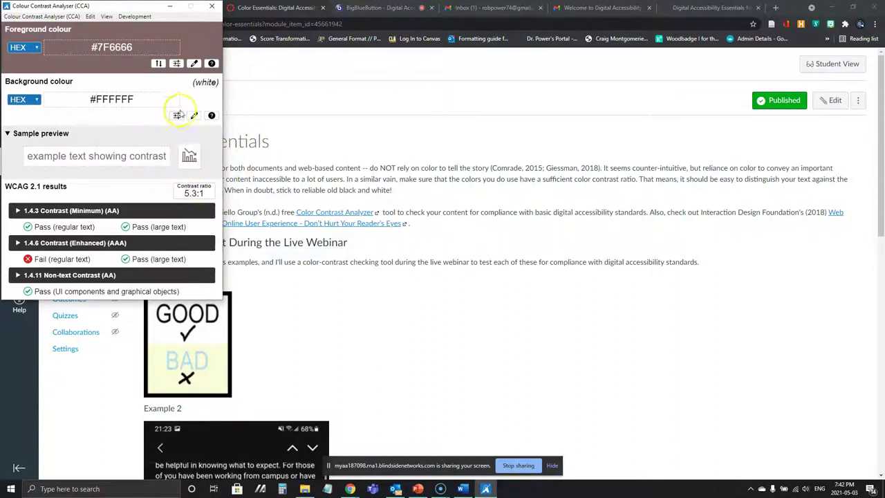
# Step: Test Example 1's black (#000000) on white, then its BAD lettering (#B7DDE8) on pale yellow (#FAFDD7), and close the analyser
pyautogui.click(195, 63)
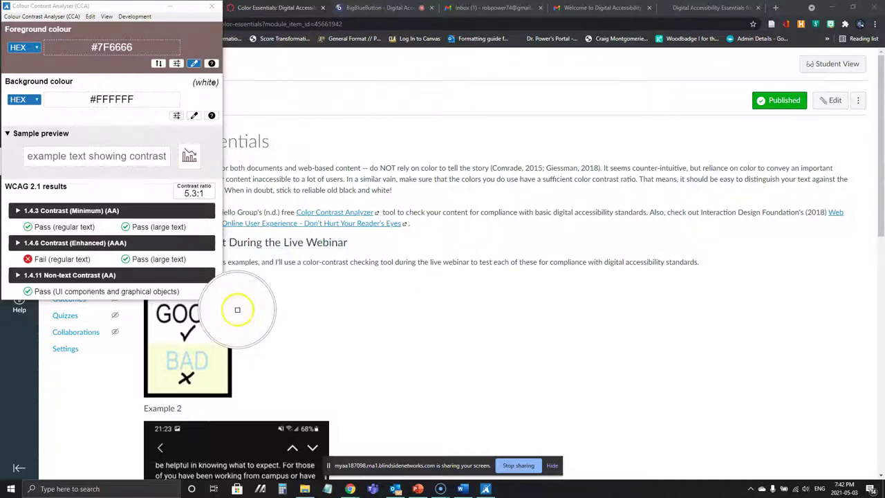
pyautogui.click(231, 304)
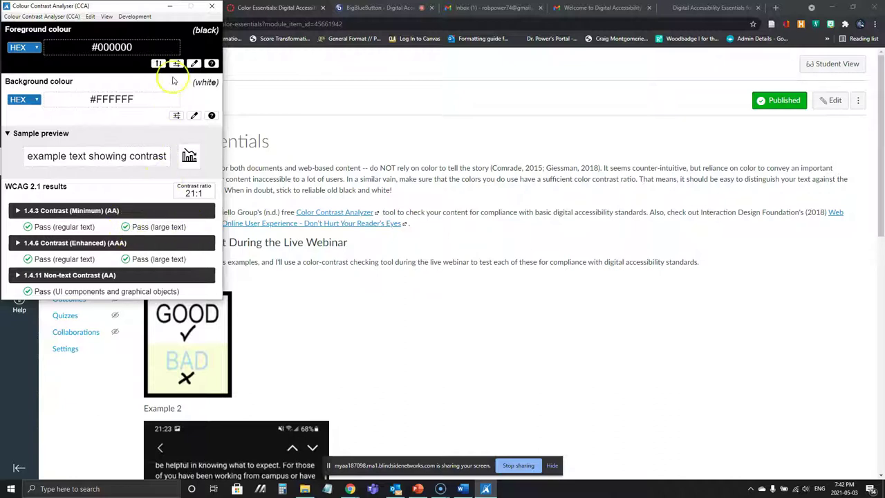
pyautogui.click(193, 63)
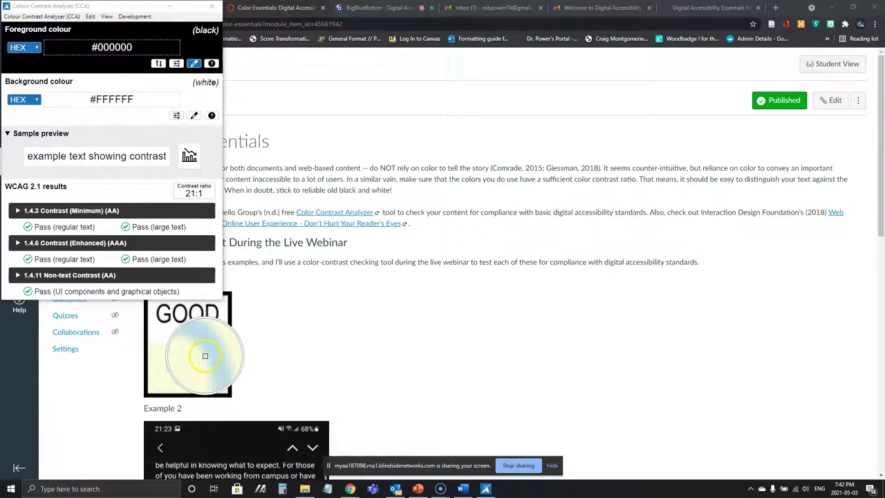
pyautogui.click(206, 356)
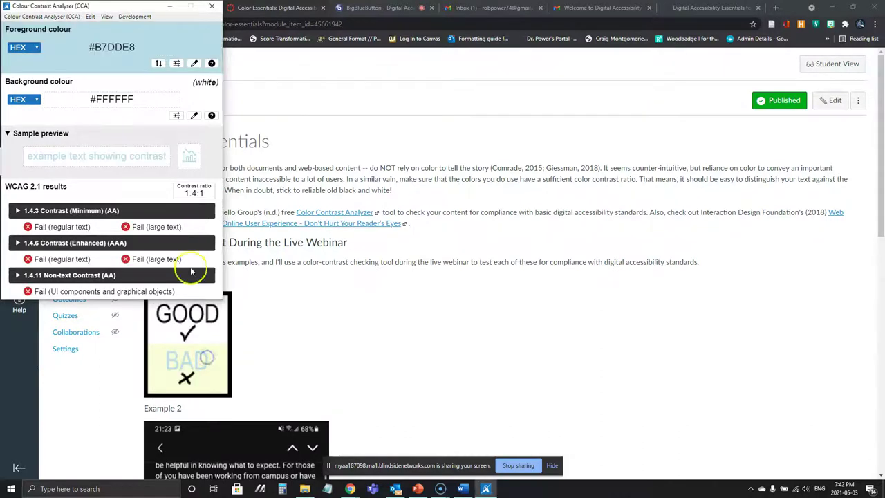
pyautogui.click(195, 115)
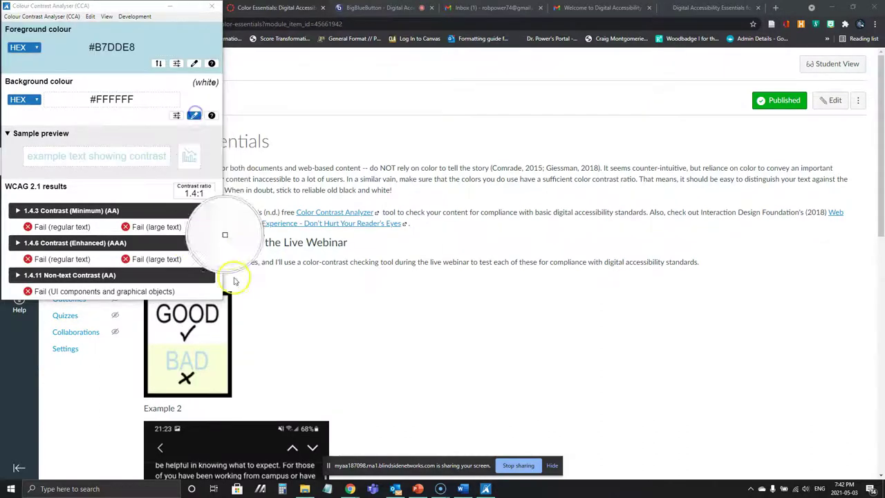
pyautogui.click(224, 362)
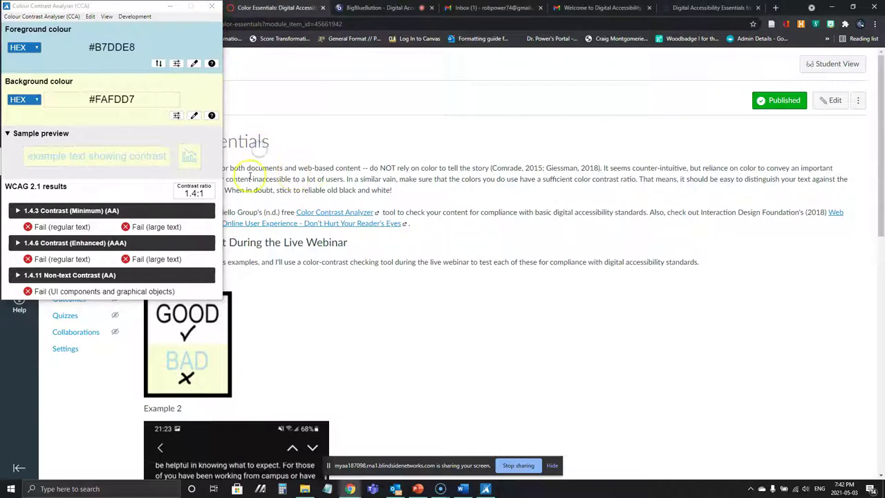
pyautogui.click(212, 6)
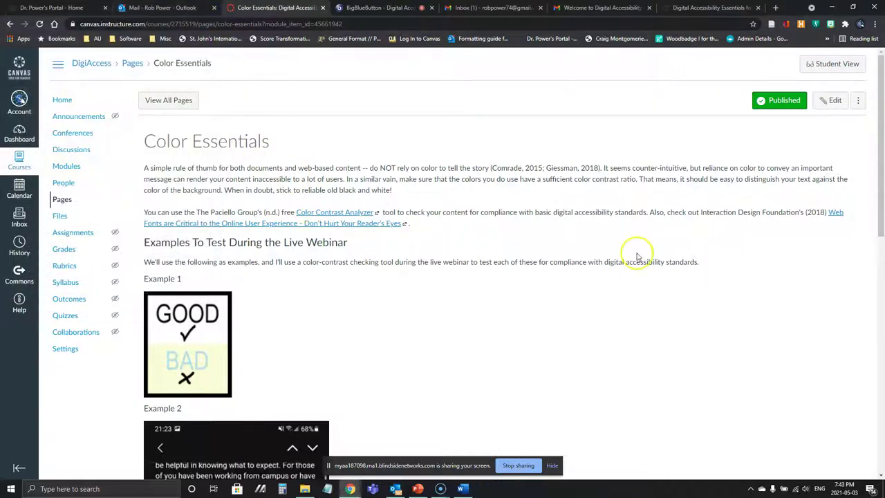
# Step: Open the Color Essentials page for editing and show the text color choices for the phrase "A simple rule of thumb"
pyautogui.click(829, 102)
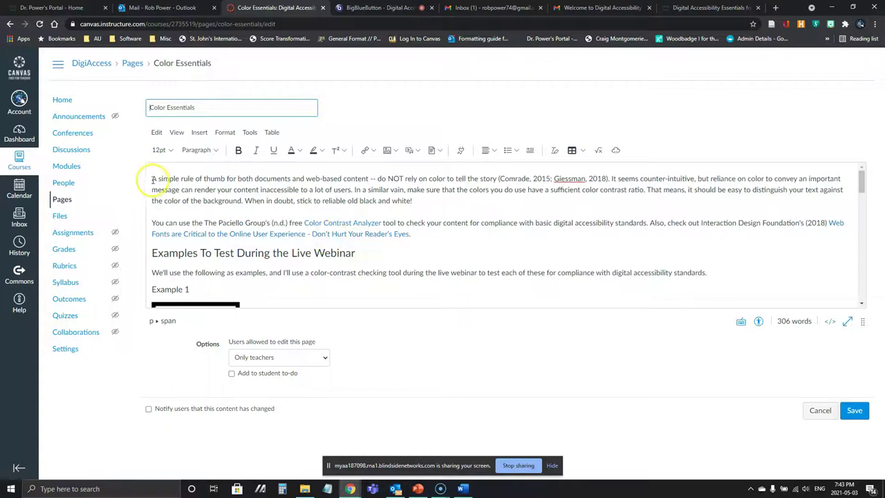
pyautogui.moveTo(149, 178); pyautogui.dragTo(227, 179)
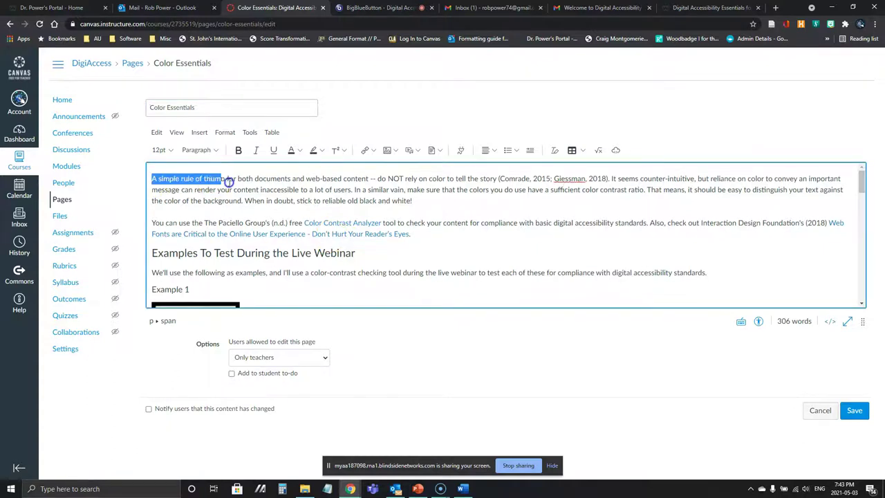
pyautogui.click(301, 151)
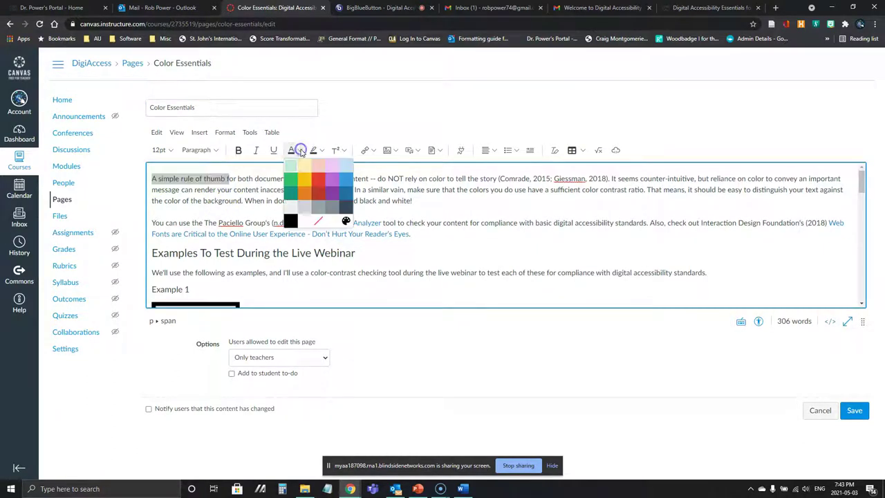
pyautogui.click(243, 179)
# Step: Switch to the Bad Example 2 document in Word and apply a font color to "between peers and with the instructor."
pyautogui.click(464, 489)
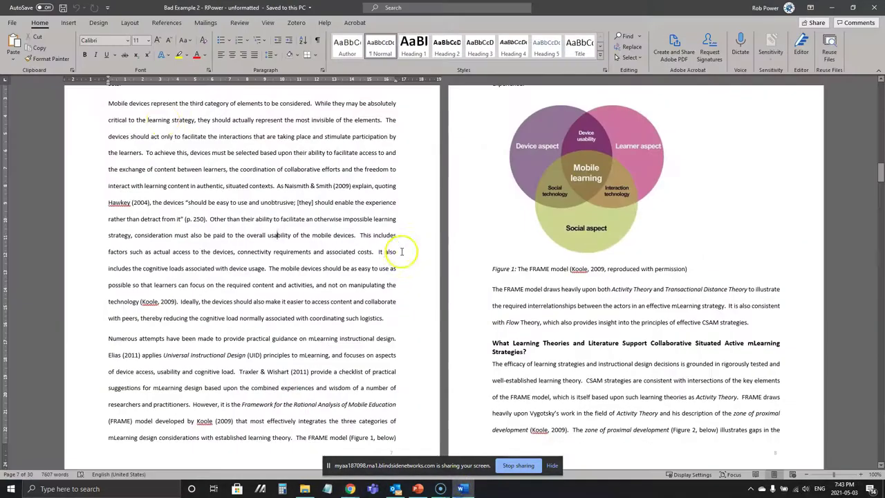
pyautogui.scroll(3, 139, 158)
pyautogui.moveTo(106, 138); pyautogui.dragTo(218, 135)
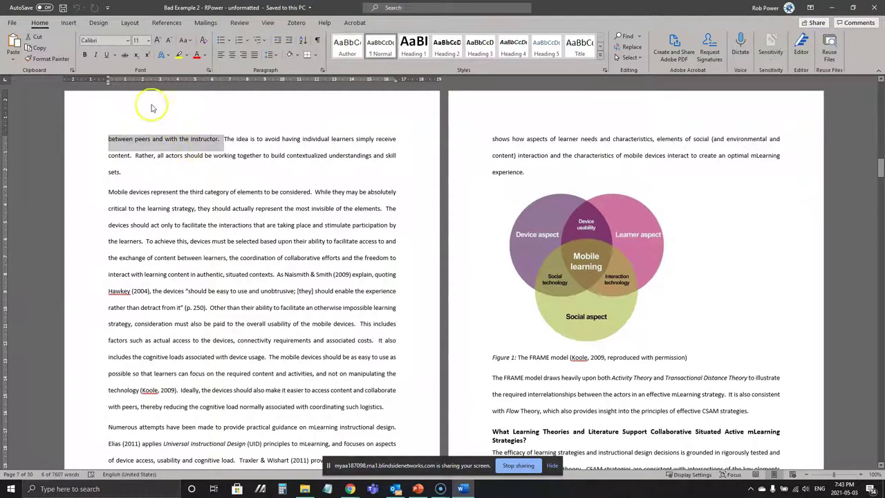
pyautogui.click(205, 56)
pyautogui.click(213, 67)
pyautogui.click(242, 159)
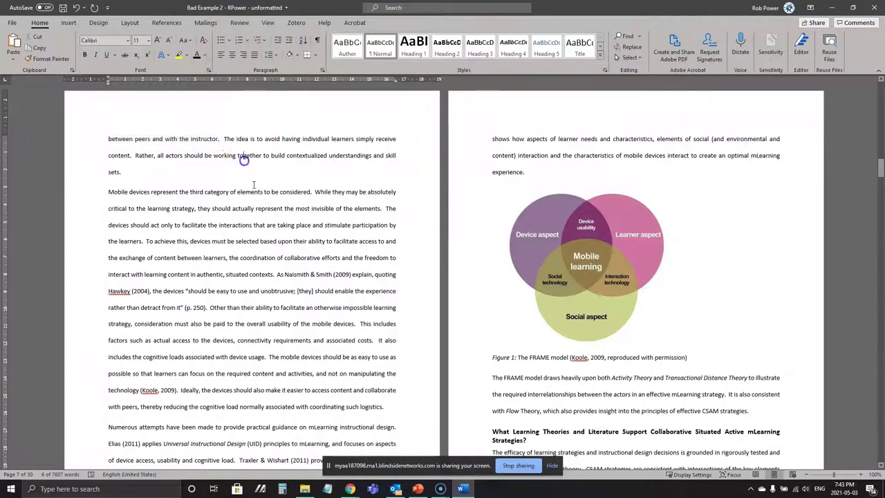
# Step: Apply the dark red font color to the text from "between peers and with the instructor" through "Rather"
pyautogui.moveTo(109, 140); pyautogui.dragTo(143, 160)
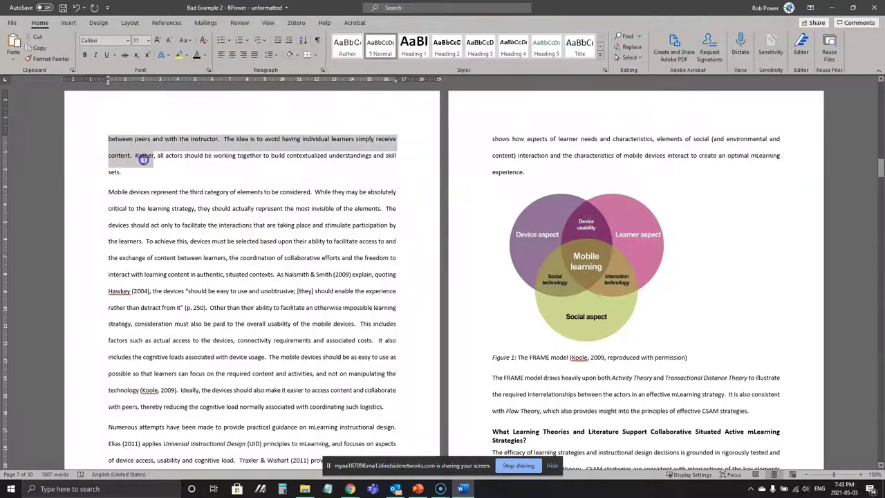
pyautogui.click(204, 56)
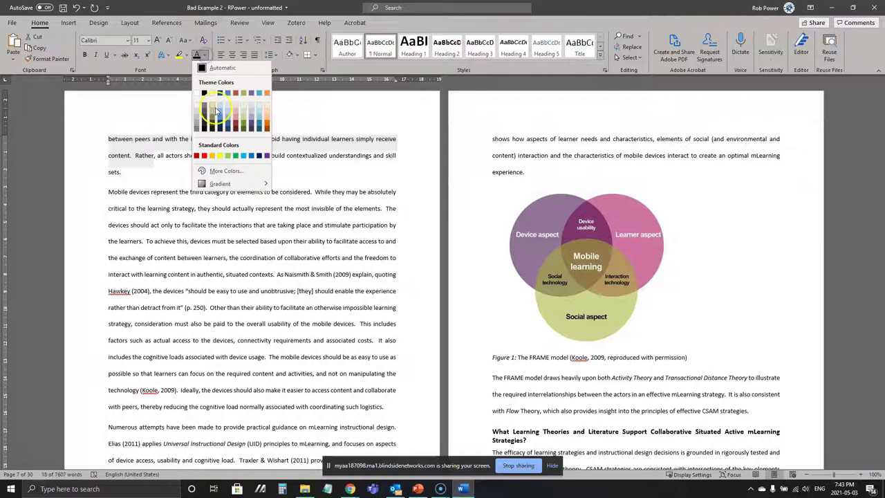
pyautogui.click(198, 155)
pyautogui.click(244, 201)
pyautogui.click(272, 251)
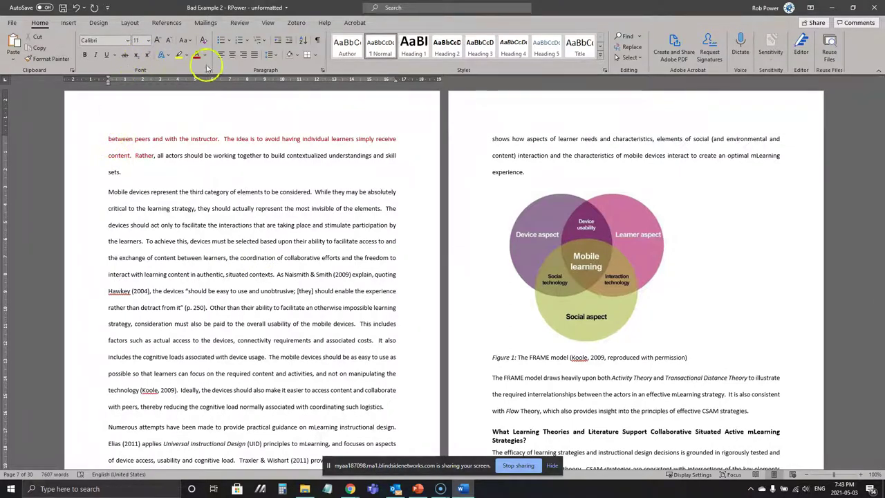
pyautogui.click(107, 138)
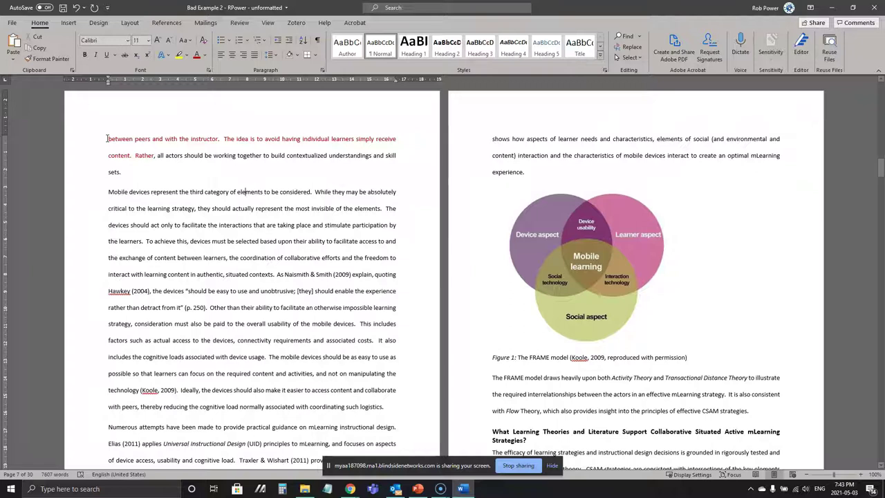
pyautogui.click(122, 138)
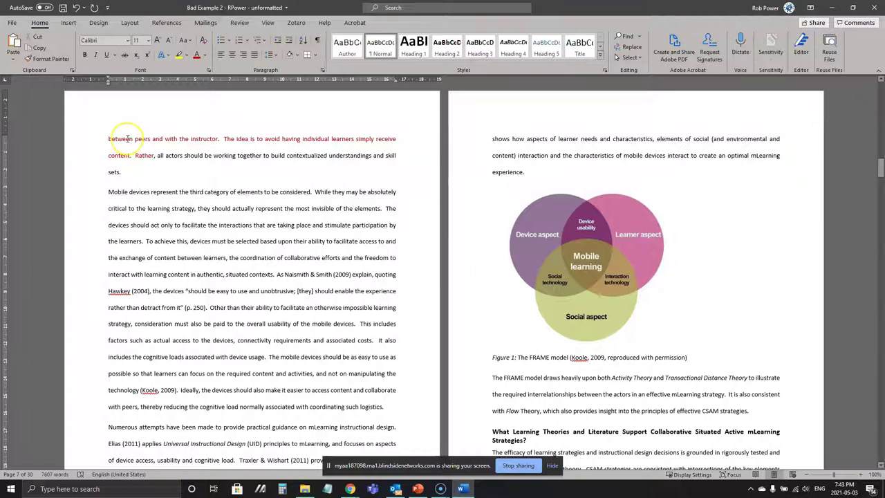
pyautogui.click(106, 139)
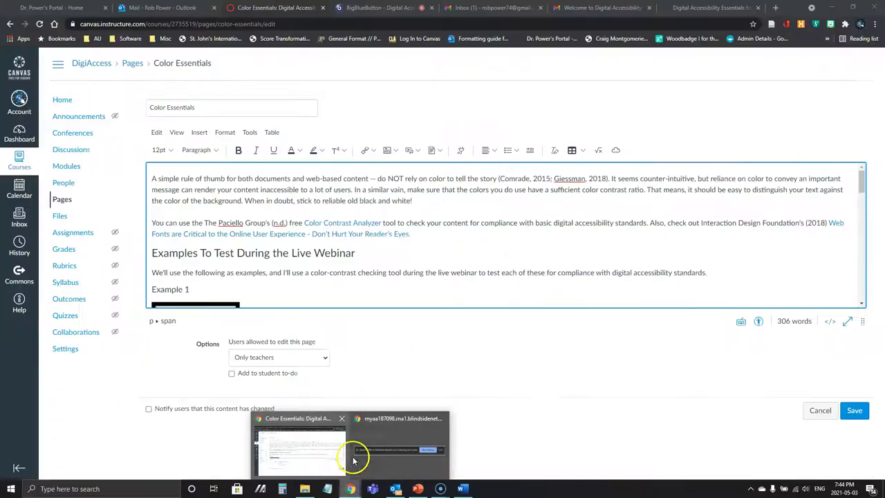
# Step: Switch to Canvas in Chrome, cancel editing the Color Essentials page, and review its Examples 1 to 3
pyautogui.click(328, 450)
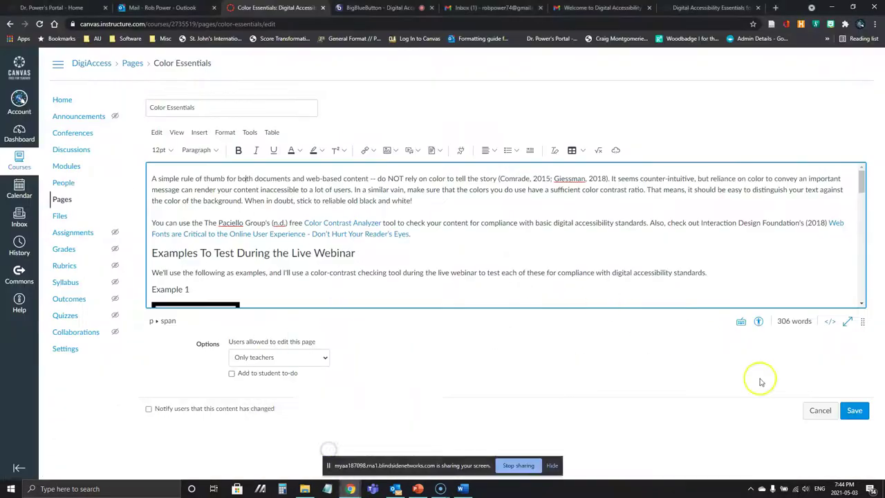
pyautogui.click(819, 410)
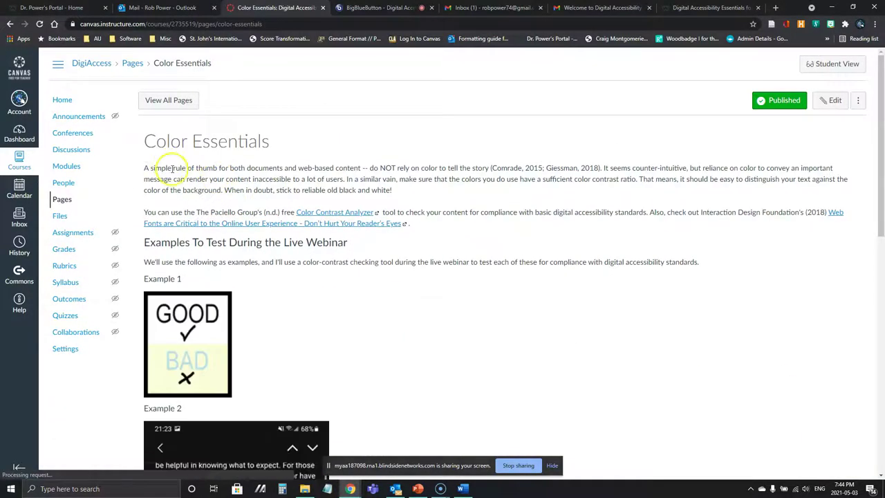
pyautogui.scroll(-5, 200, 187)
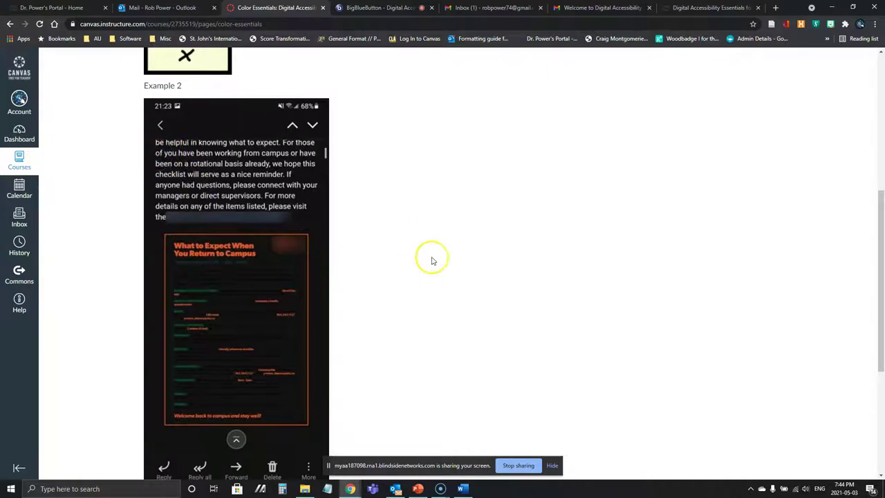
pyautogui.scroll(-2, 405, 318)
pyautogui.scroll(1, 405, 318)
pyautogui.scroll(3, 405, 322)
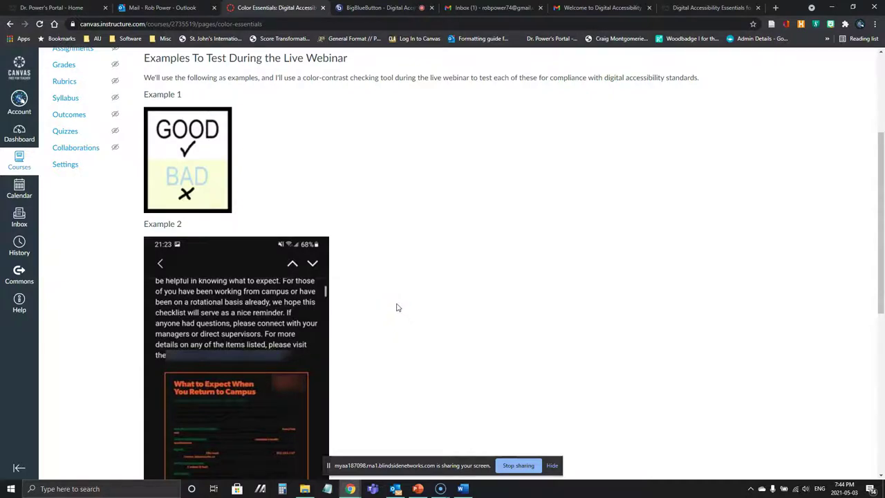
pyautogui.scroll(-5, 395, 306)
pyautogui.scroll(-1, 379, 285)
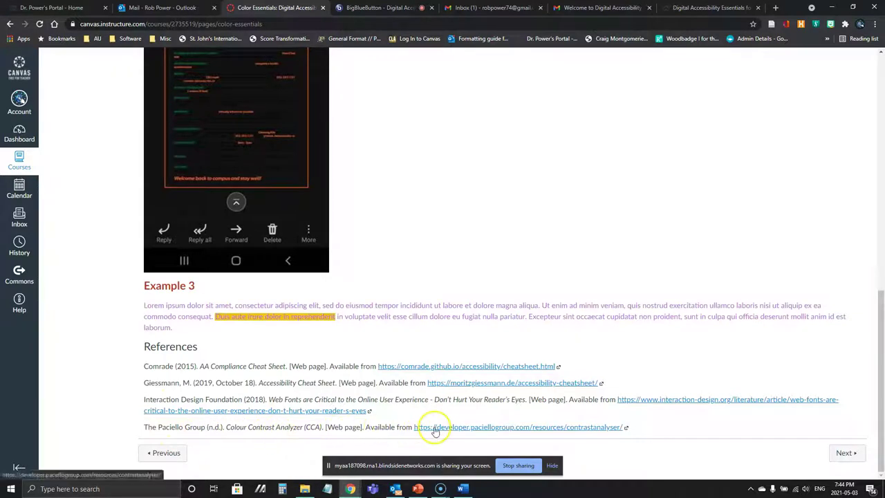
# Step: Advance to the Adding Captions to Videos page, and open the course module list to review its sections
pyautogui.click(844, 453)
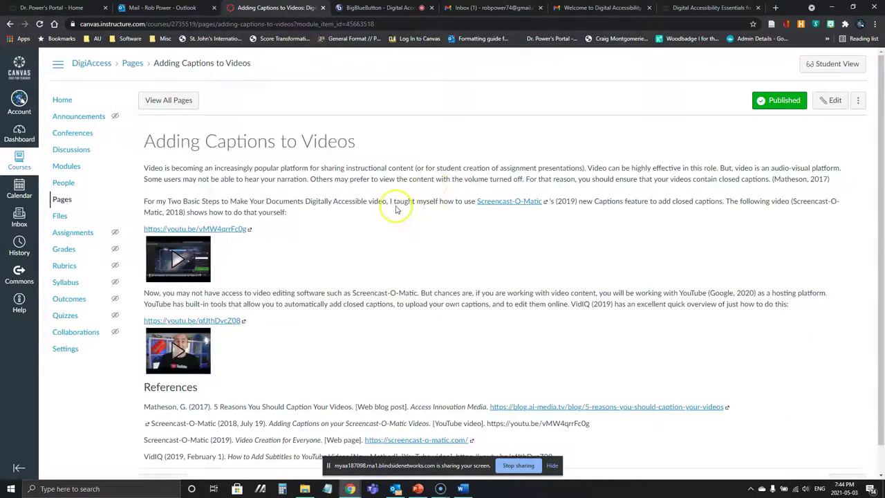
pyautogui.click(65, 166)
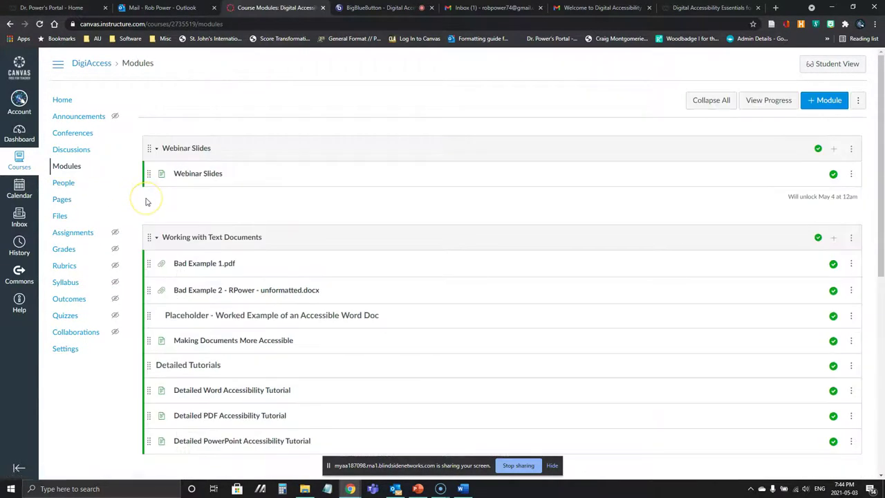
pyautogui.scroll(-2, 150, 238)
pyautogui.scroll(-4, 151, 246)
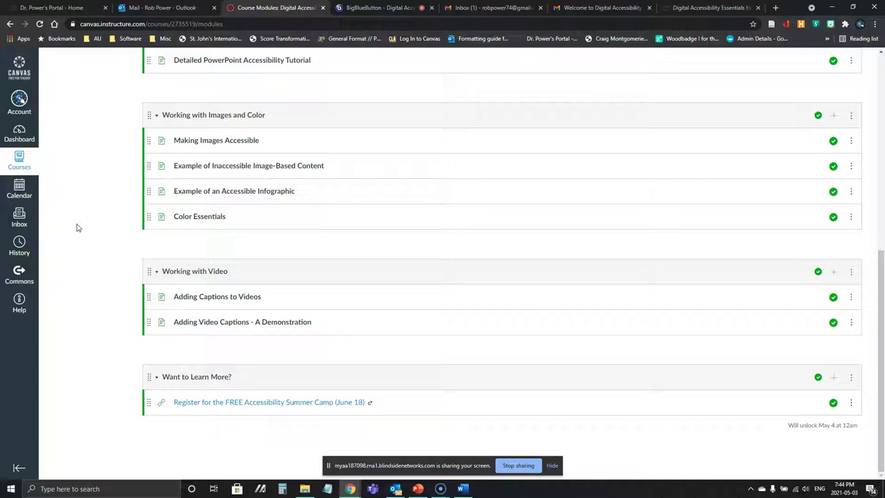
pyautogui.scroll(3, 78, 227)
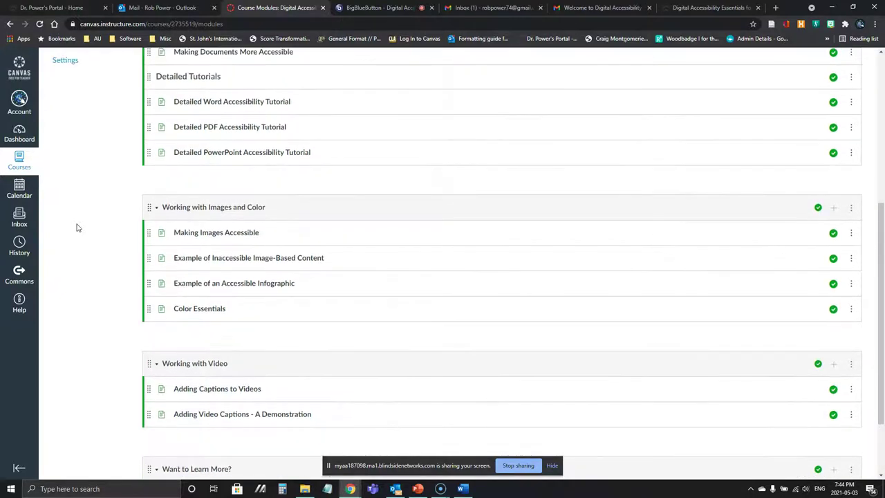
pyautogui.scroll(2, 77, 228)
pyautogui.click(77, 227)
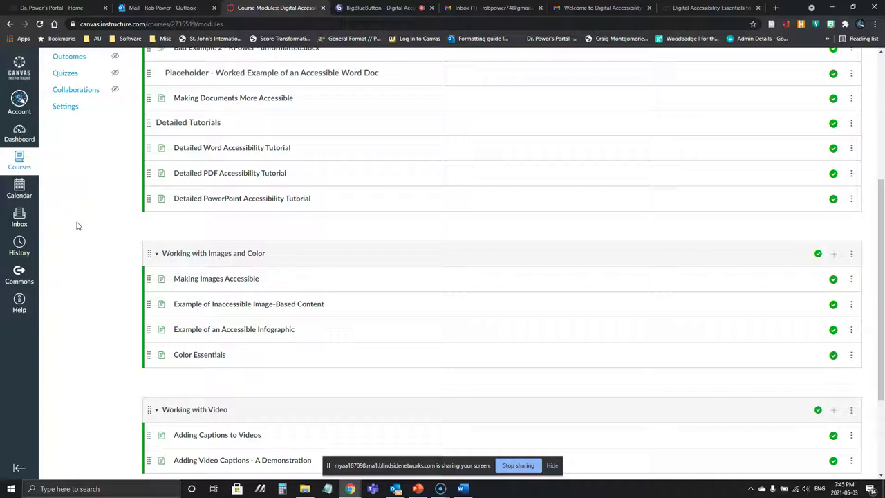
pyautogui.scroll(2, 77, 226)
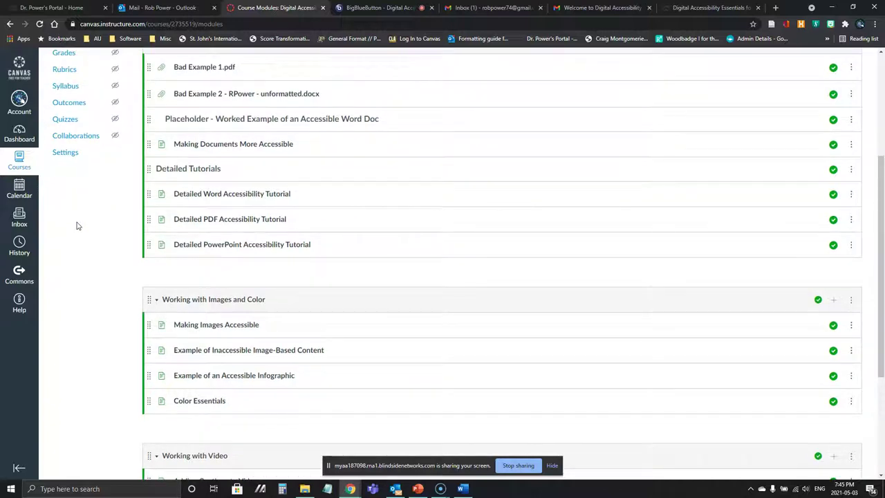
pyautogui.click(82, 254)
# Step: Switch to the Digital Accessibility Essentials Webinar Slides in PowerPoint and show the review commands with the My Perspective slide selected
pyautogui.click(426, 488)
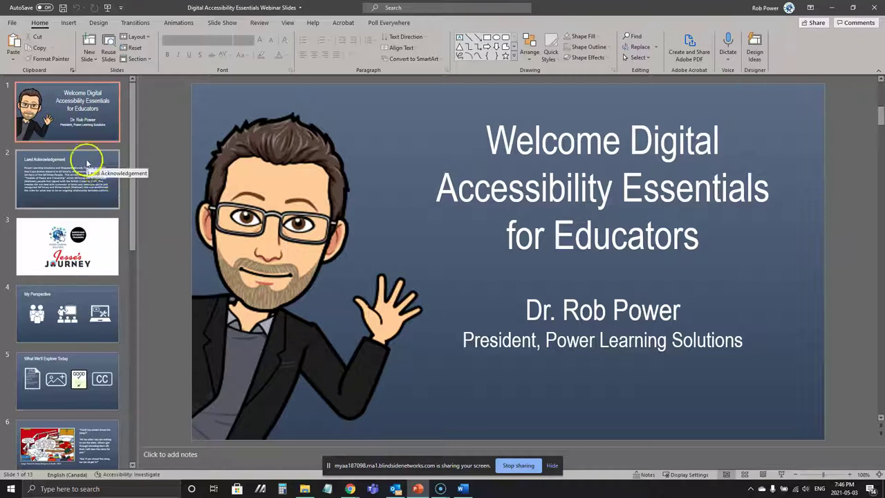
pyautogui.click(61, 325)
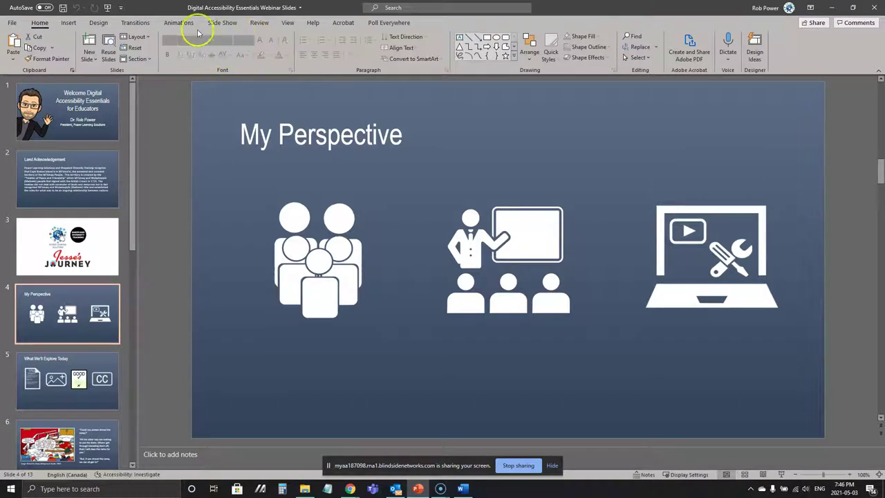
pyautogui.click(99, 25)
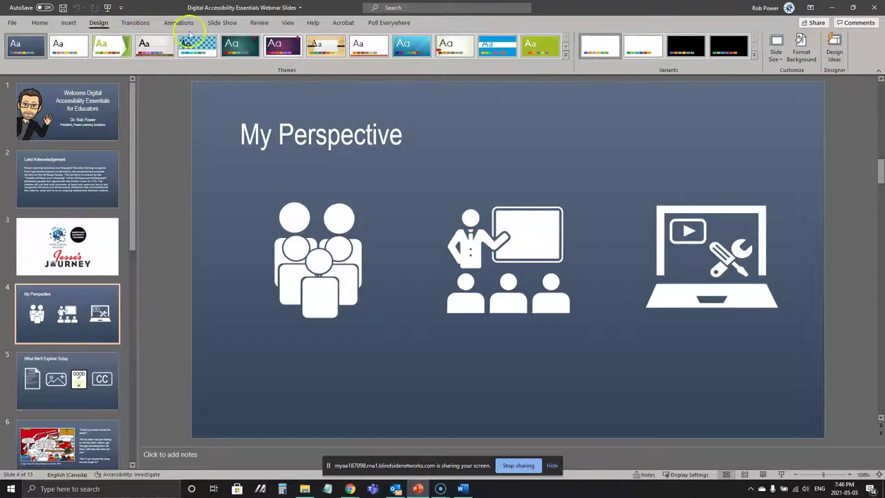
pyautogui.click(259, 23)
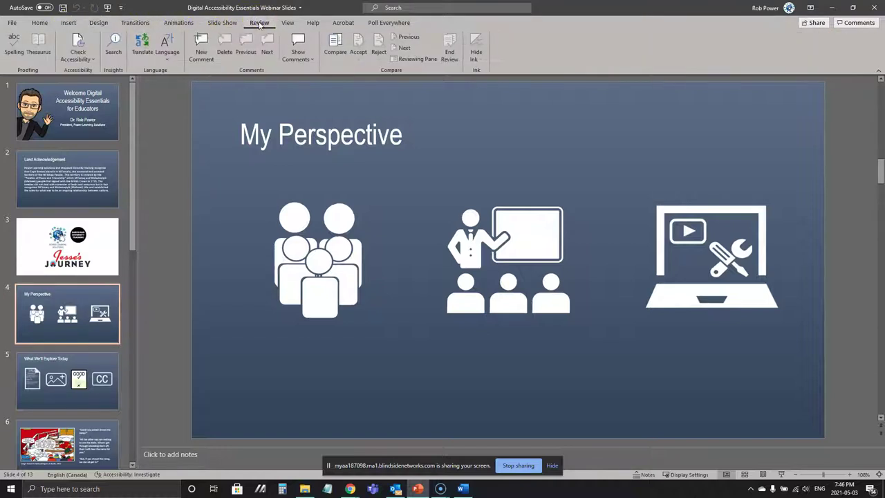